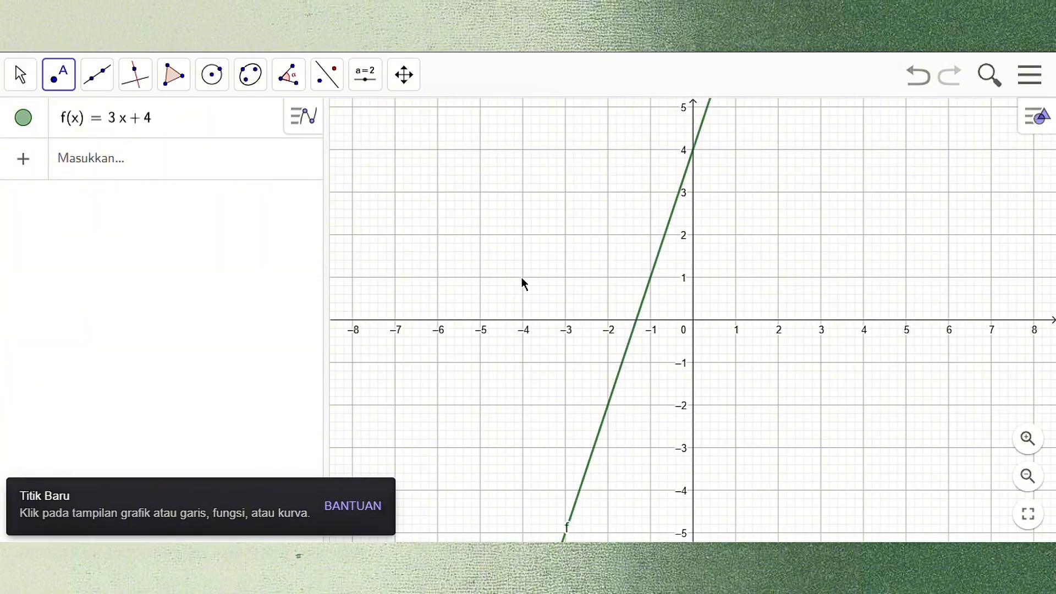
Place points at (-4, 1) and (-4, 4) and draw a vector from the lower point to the upper one
{"action": "left_click", "coordinate": [523, 278]}
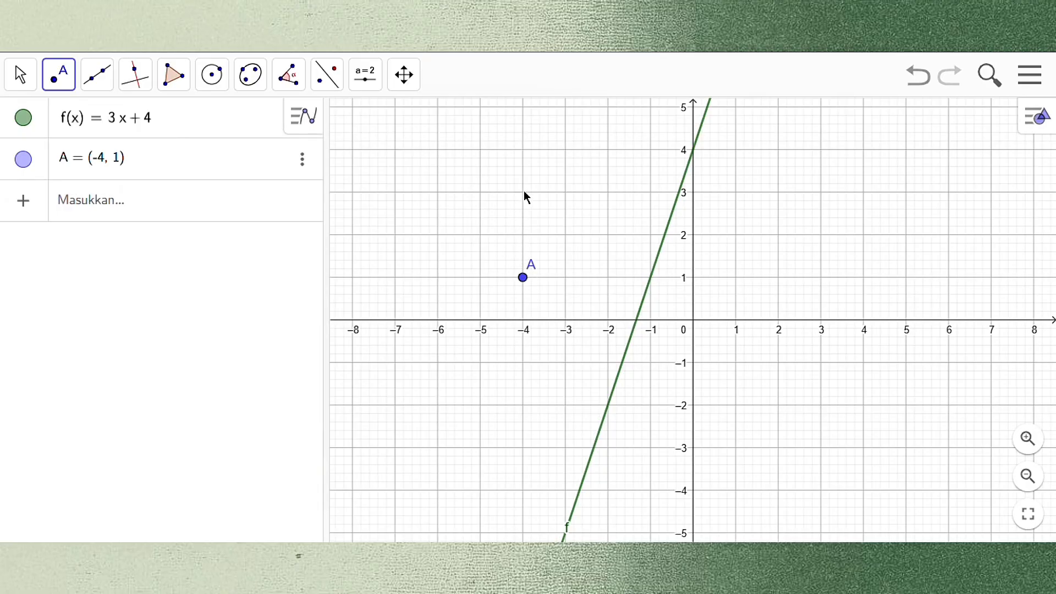
{"action": "left_click", "coordinate": [524, 149]}
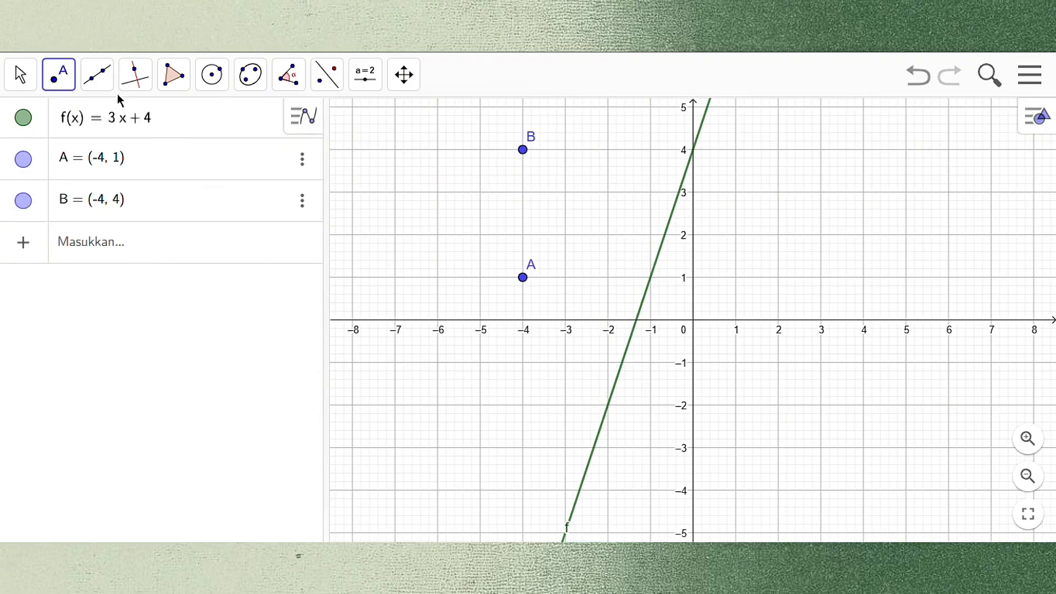
{"action": "left_click", "coordinate": [96, 86]}
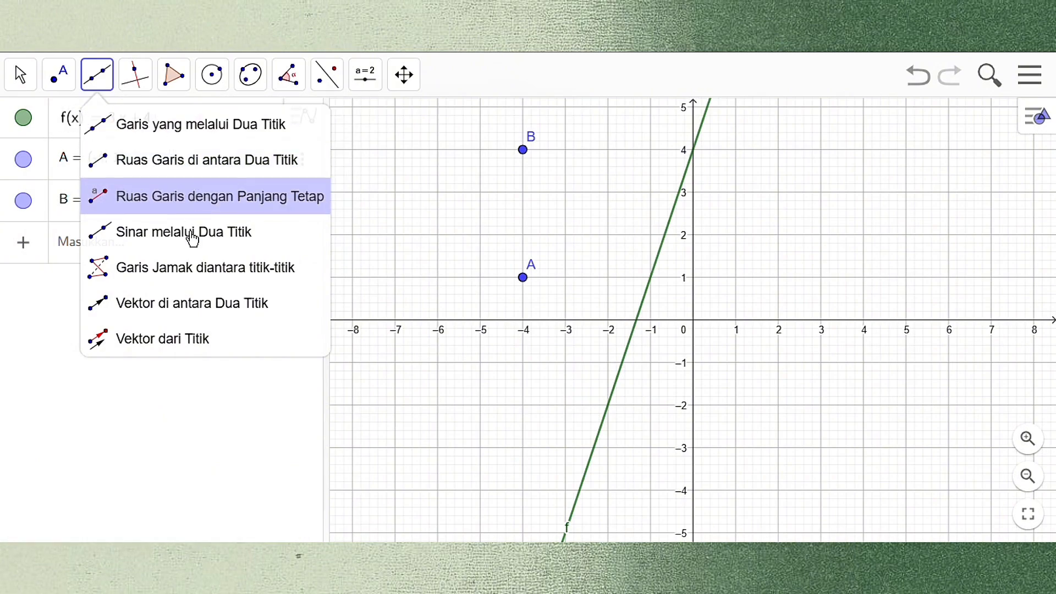
{"action": "left_click", "coordinate": [214, 317]}
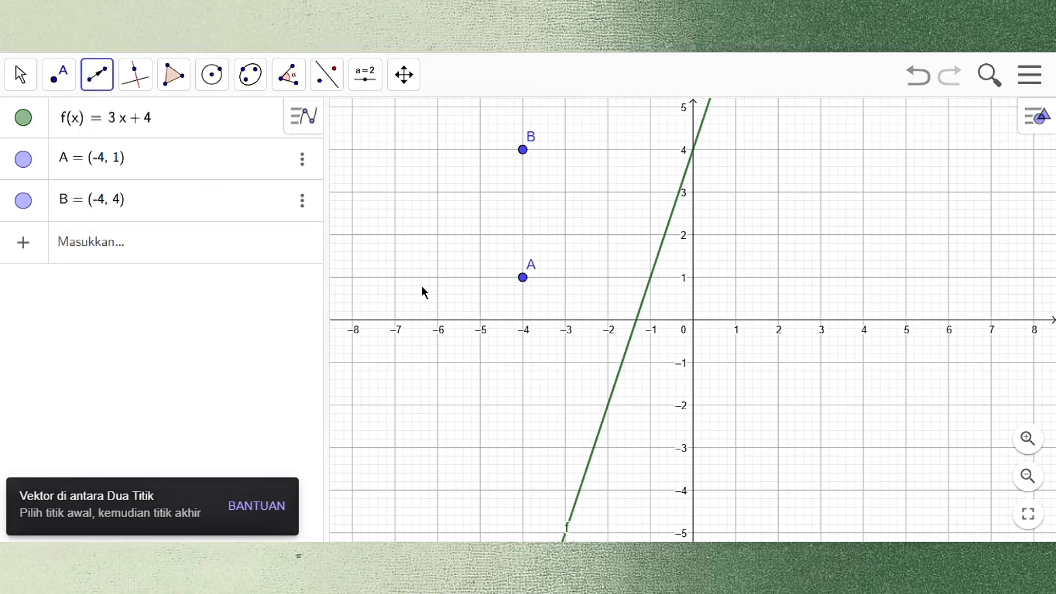
{"action": "left_click", "coordinate": [522, 279]}
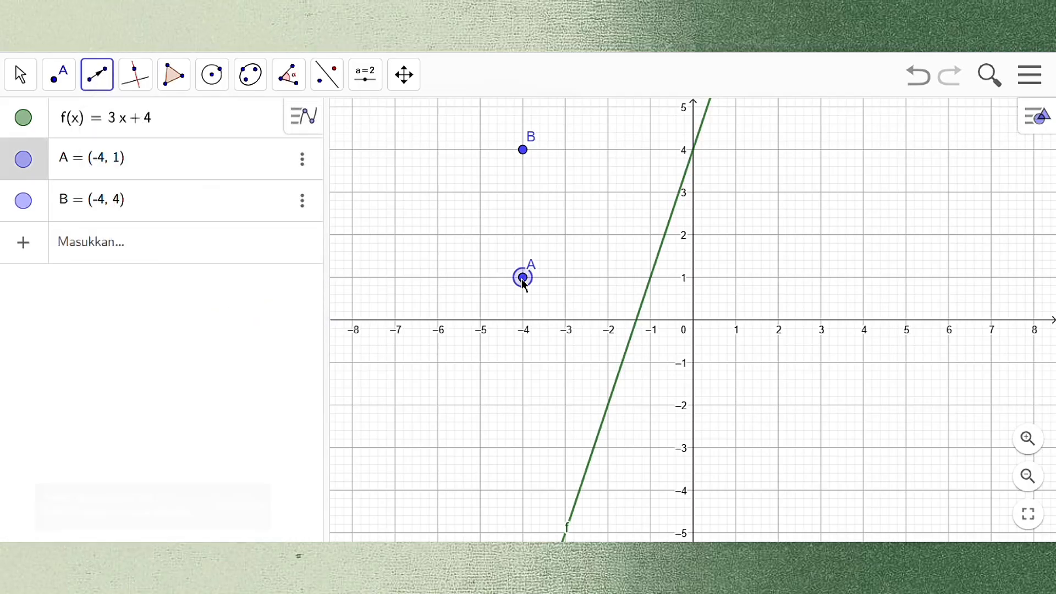
{"action": "left_click", "coordinate": [522, 150]}
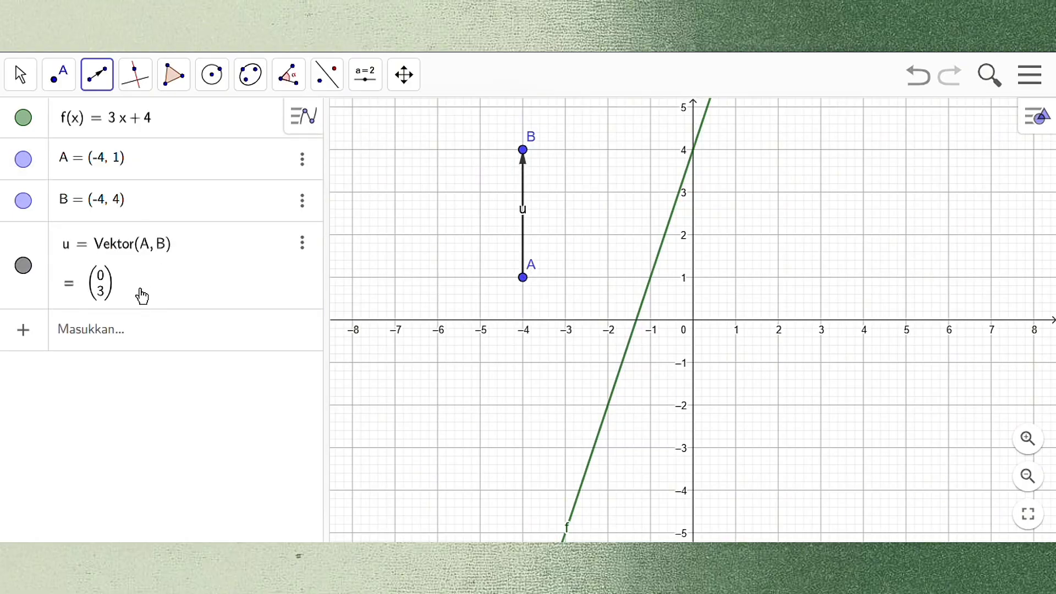
Translate the function f by vector u with the command Translasi(f, u)
{"action": "left_click", "coordinate": [132, 331]}
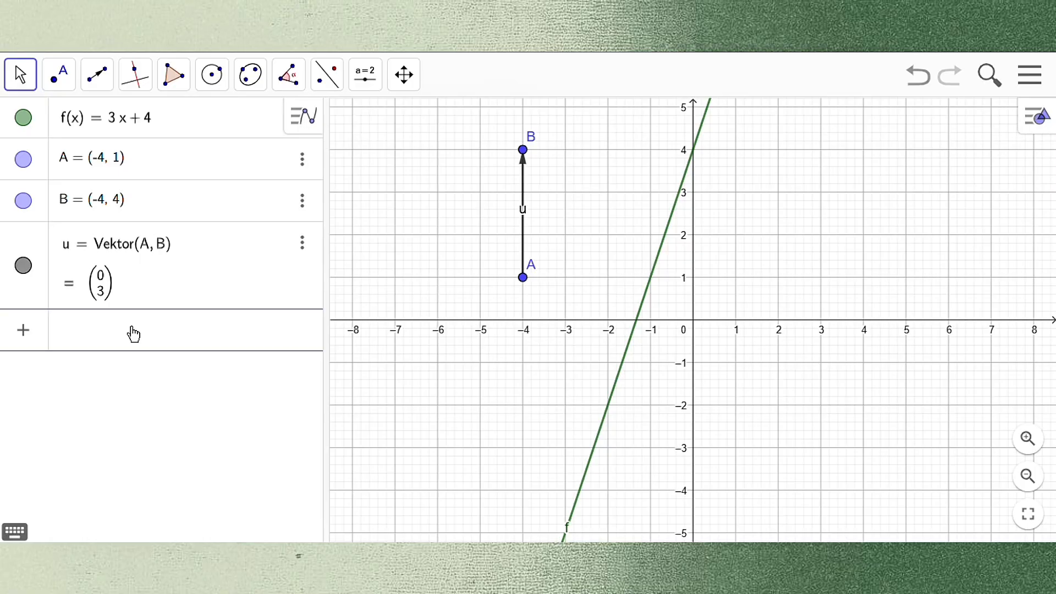
{"action": "type", "text": "trans"}
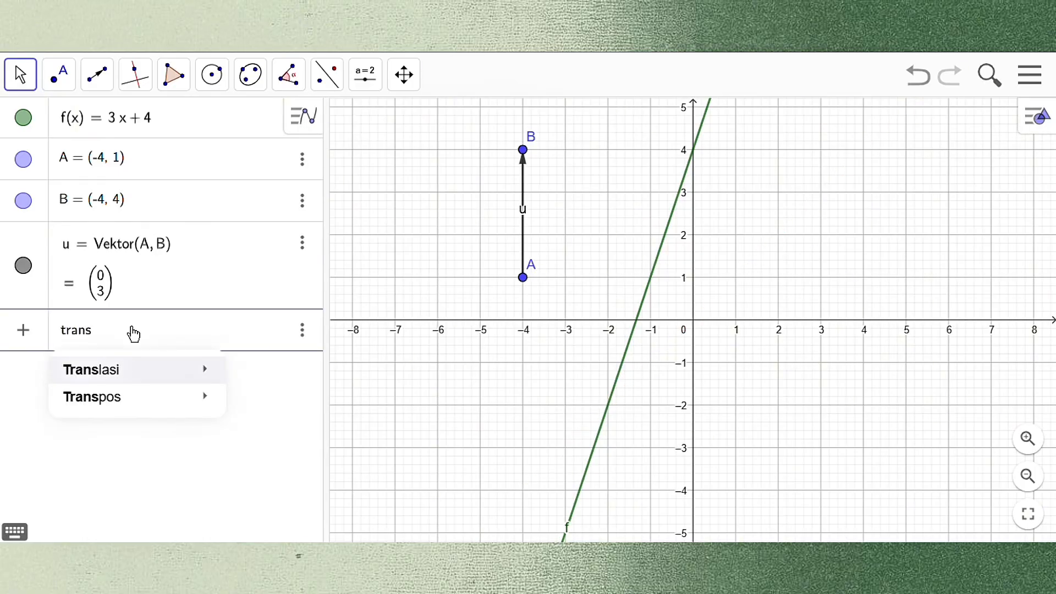
{"action": "mouse_move", "coordinate": [202, 365]}
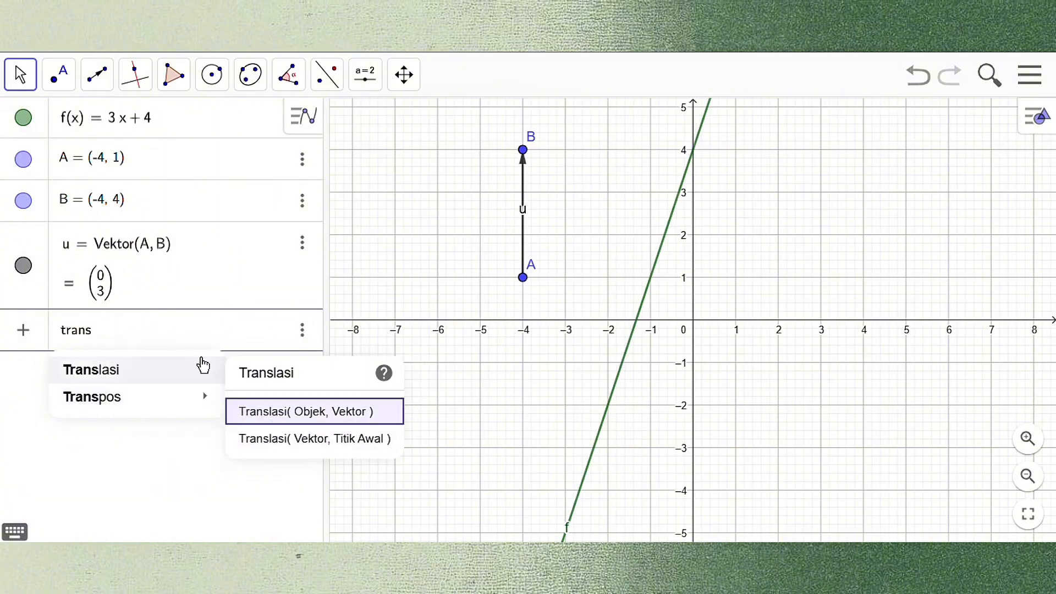
{"action": "left_click", "coordinate": [307, 417]}
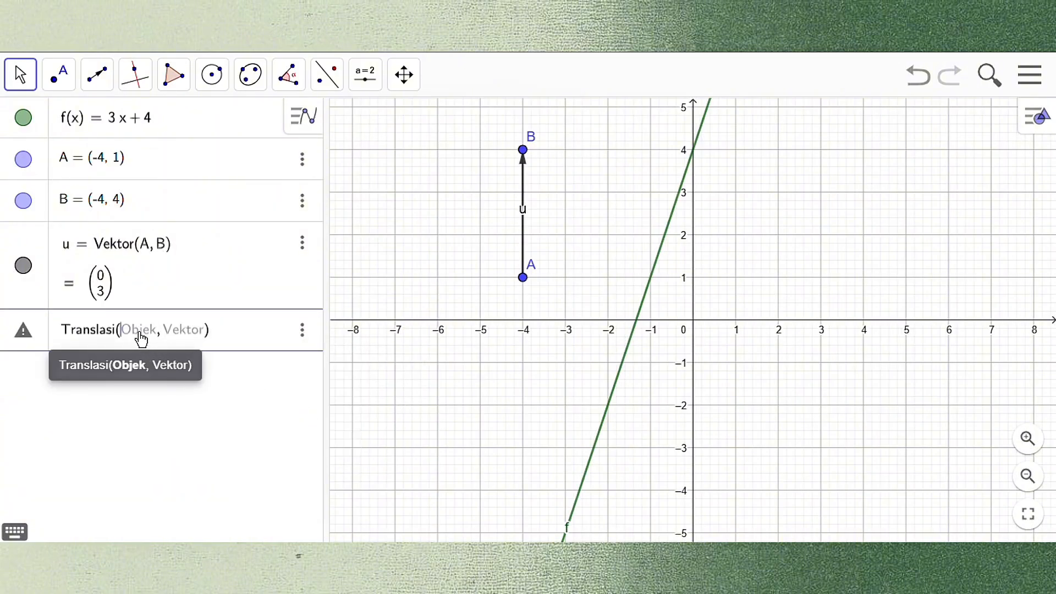
{"action": "type", "text": "f"}
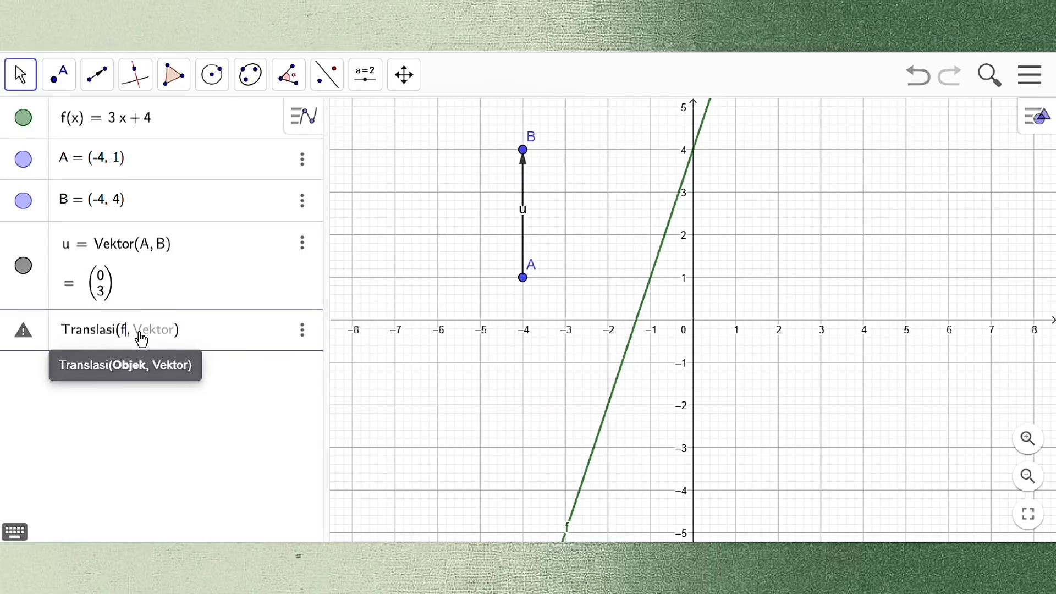
{"action": "left_click", "coordinate": [140, 333]}
{"action": "type", "text": "u"}
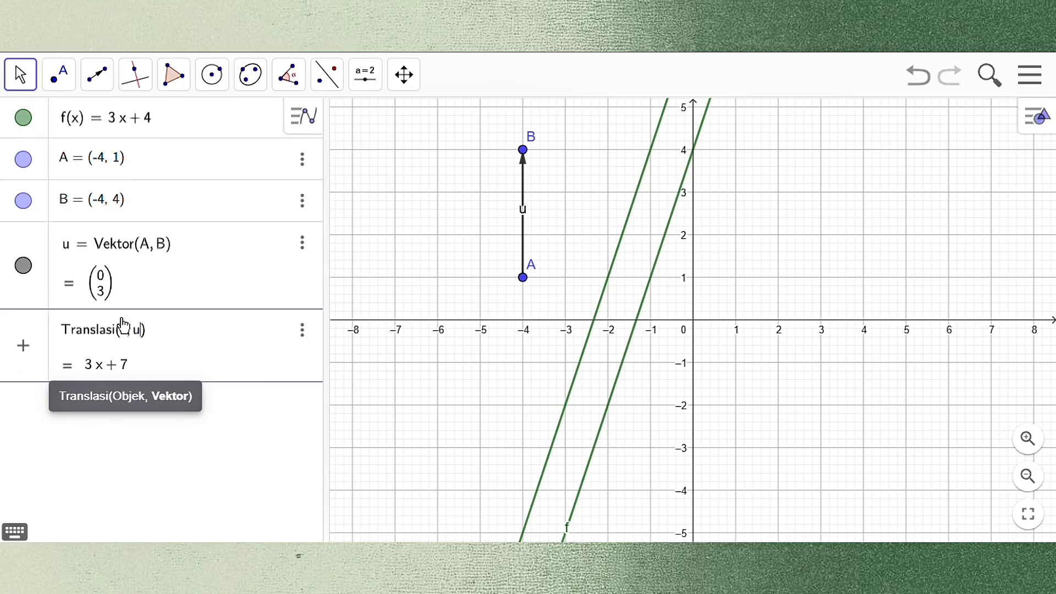
{"action": "key", "text": "Return"}
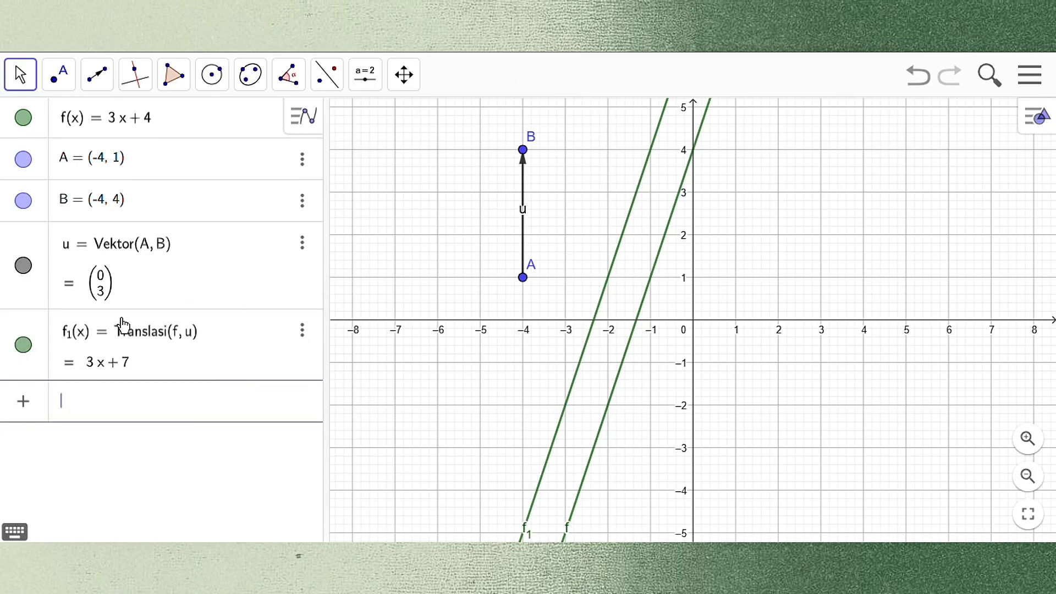
Change the colour of the translated line f₁ to red
{"action": "left_click", "coordinate": [302, 333]}
{"action": "left_click", "coordinate": [350, 443]}
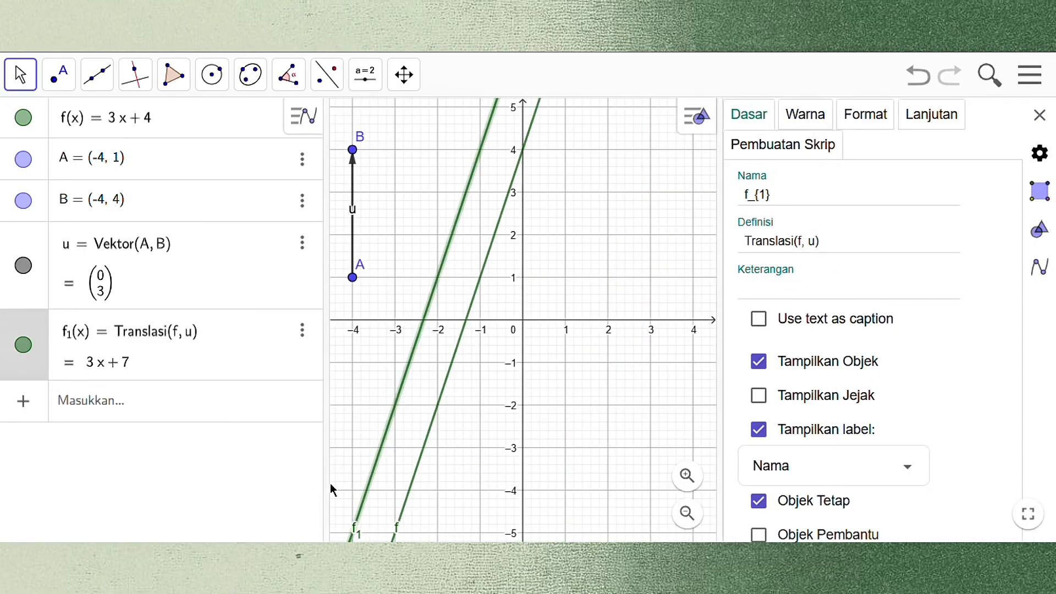
{"action": "left_click", "coordinate": [812, 120]}
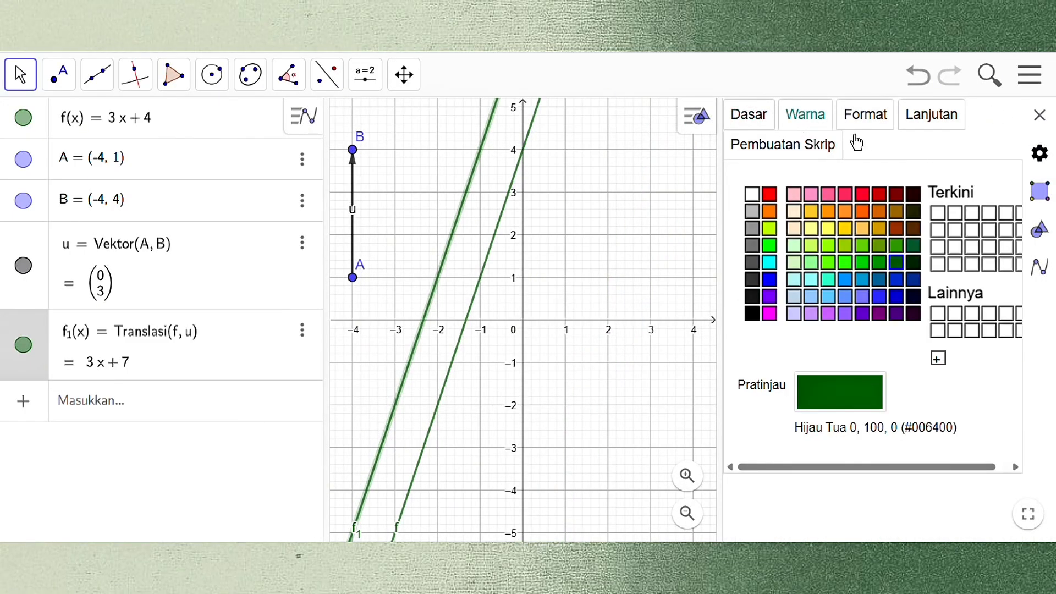
{"action": "left_click", "coordinate": [879, 194]}
{"action": "left_click", "coordinate": [1039, 115]}
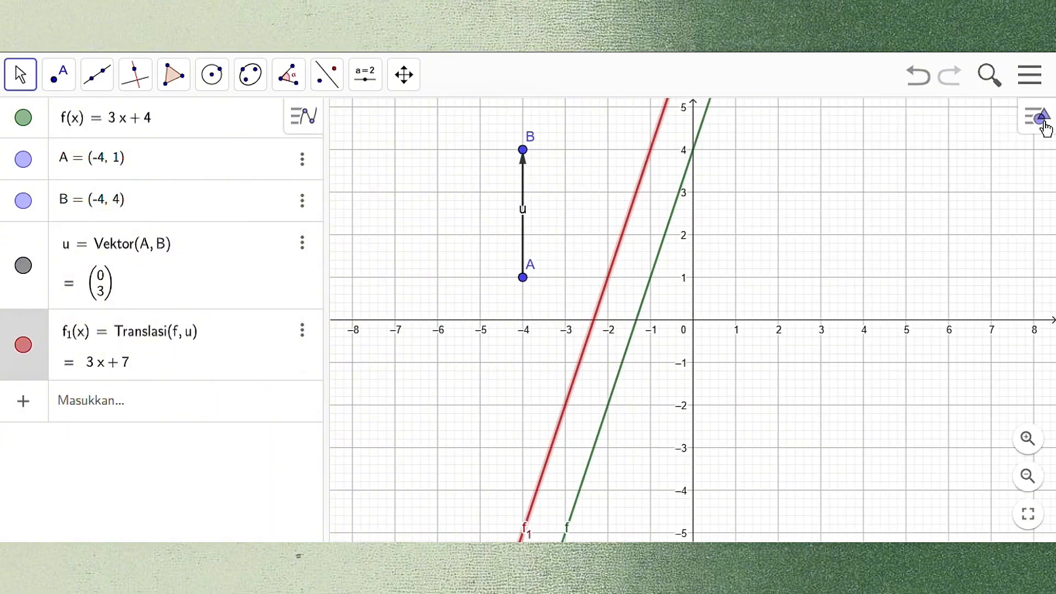
{"action": "left_click", "coordinate": [144, 400]}
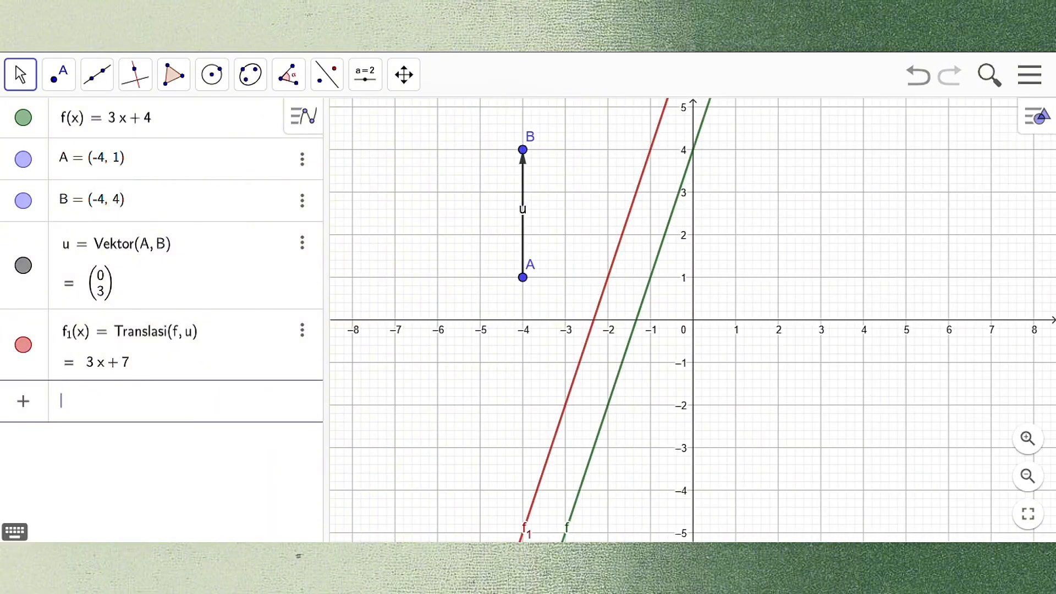
Place a new point where the red line f₁ crosses the x-axis
{"action": "left_click", "coordinate": [58, 79]}
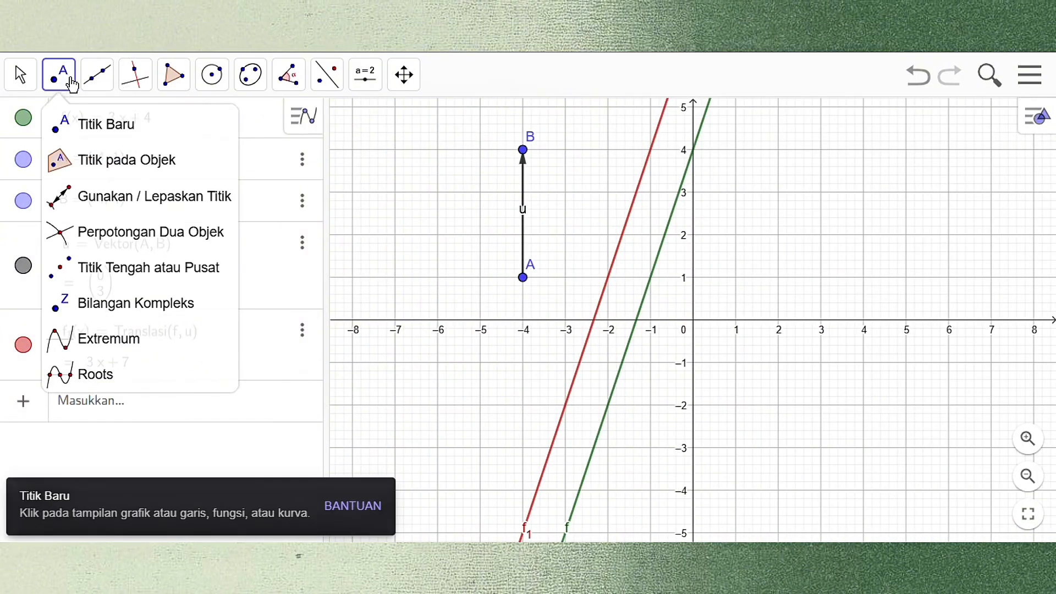
{"action": "left_click", "coordinate": [87, 130]}
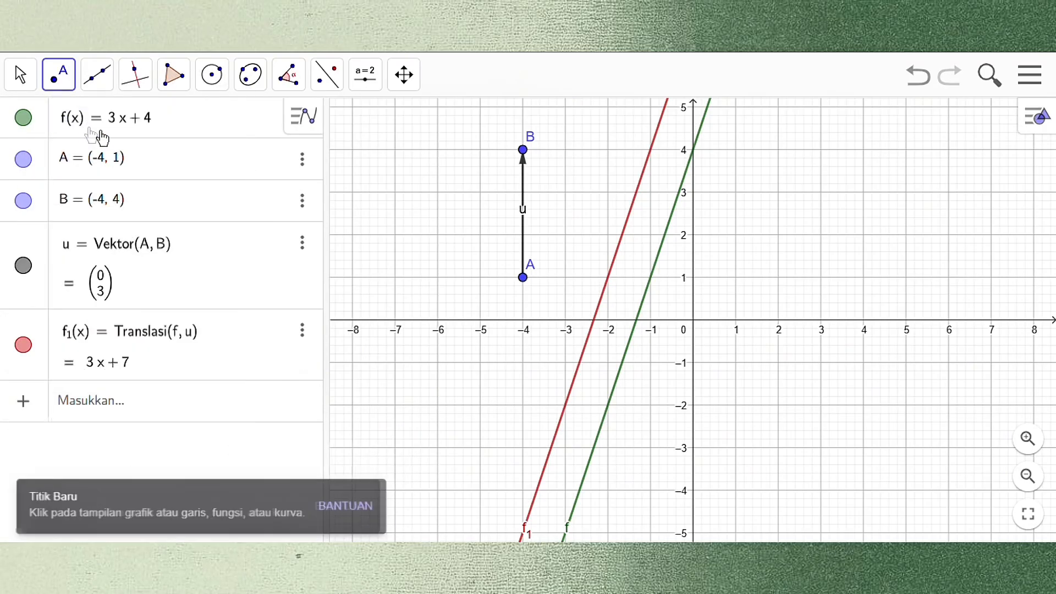
{"action": "left_click", "coordinate": [594, 325]}
Place a new point where the red line f₁ crosses the y-axis
{"action": "scroll", "coordinate": [648, 186], "scroll_direction": "down", "scroll_amount": 1}
{"action": "key", "text": "Down"}
{"action": "key", "text": "Down"}
{"action": "key", "text": "Down"}
{"action": "key", "text": "Down"}
{"action": "key", "text": "Down"}
{"action": "key", "text": "Down"}
{"action": "key", "text": "Down"}
{"action": "key", "text": "Down"}
{"action": "key", "text": "Down"}
{"action": "key", "text": "Down"}
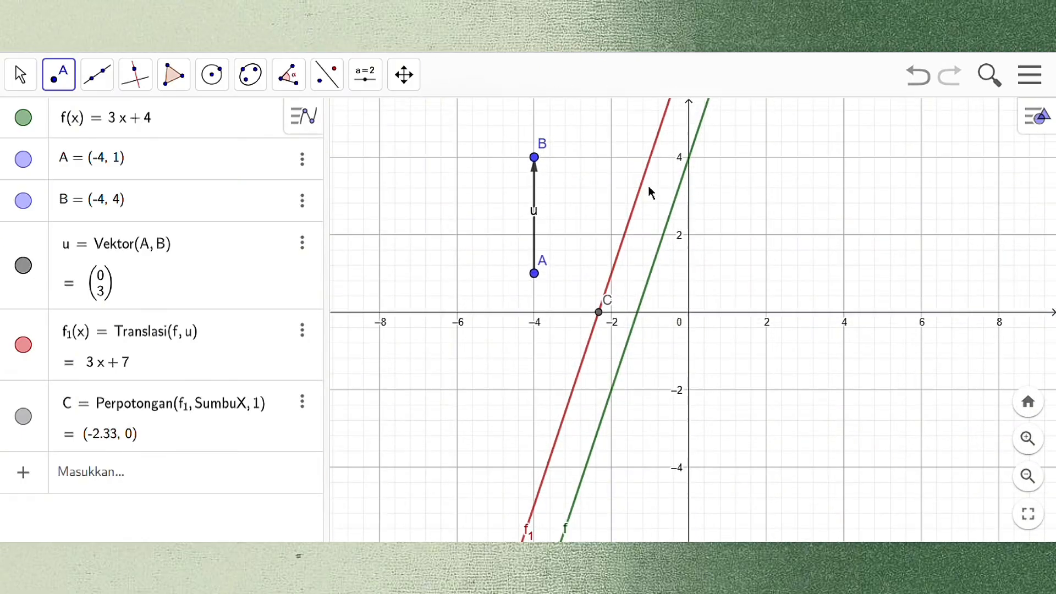
{"action": "key", "text": "Down"}
{"action": "key", "text": "Down"}
{"action": "key", "text": "Down"}
{"action": "key", "text": "Down"}
{"action": "key", "text": "Down"}
{"action": "key", "text": "Down"}
{"action": "key", "text": "Down"}
{"action": "key", "text": "Down"}
{"action": "key", "text": "Down"}
{"action": "key", "text": "Down"}
{"action": "key", "text": "Down"}
{"action": "key", "text": "Down"}
{"action": "key", "text": "Down"}
{"action": "key", "text": "Down"}
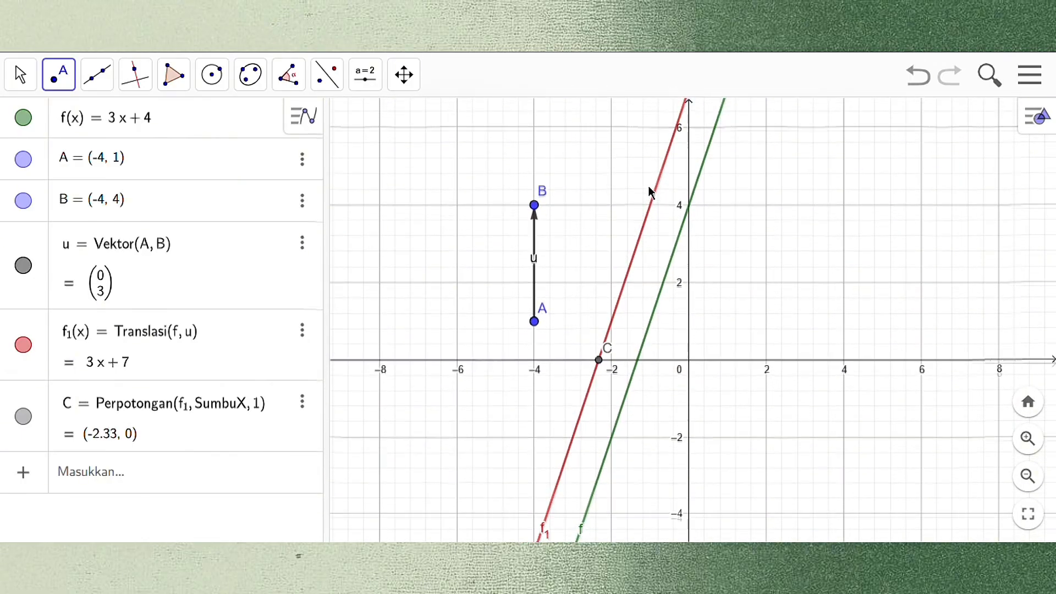
{"action": "key", "text": "Down"}
{"action": "key", "text": "Down"}
{"action": "key", "text": "Down"}
{"action": "key", "text": "Down"}
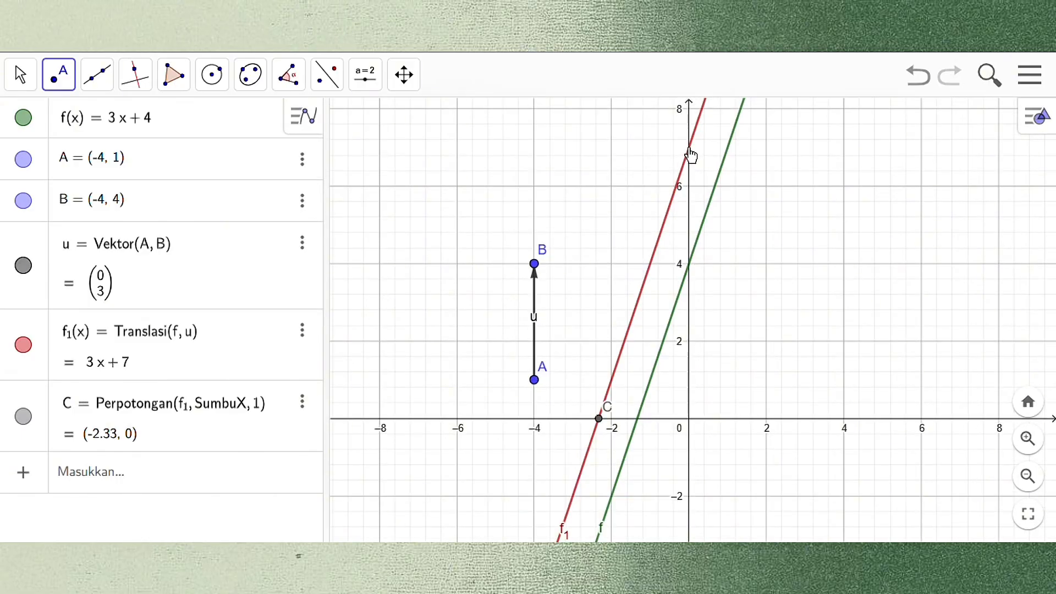
{"action": "left_click", "coordinate": [689, 149]}
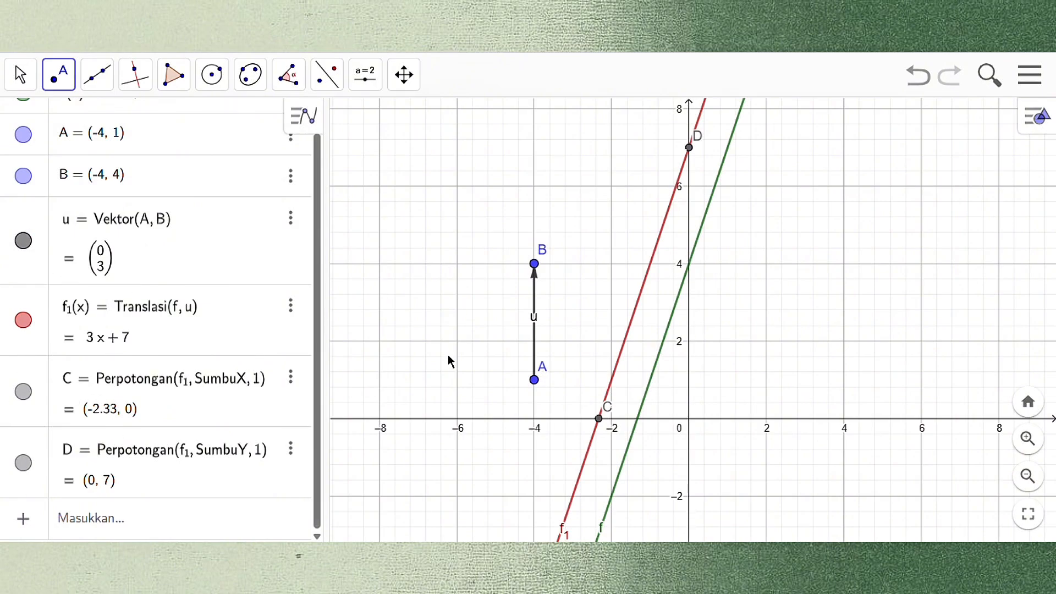
Redefine the original function as the absolute value f(x) = |3x + 3|
{"action": "scroll", "coordinate": [457, 349], "scroll_direction": "down", "scroll_amount": 5}
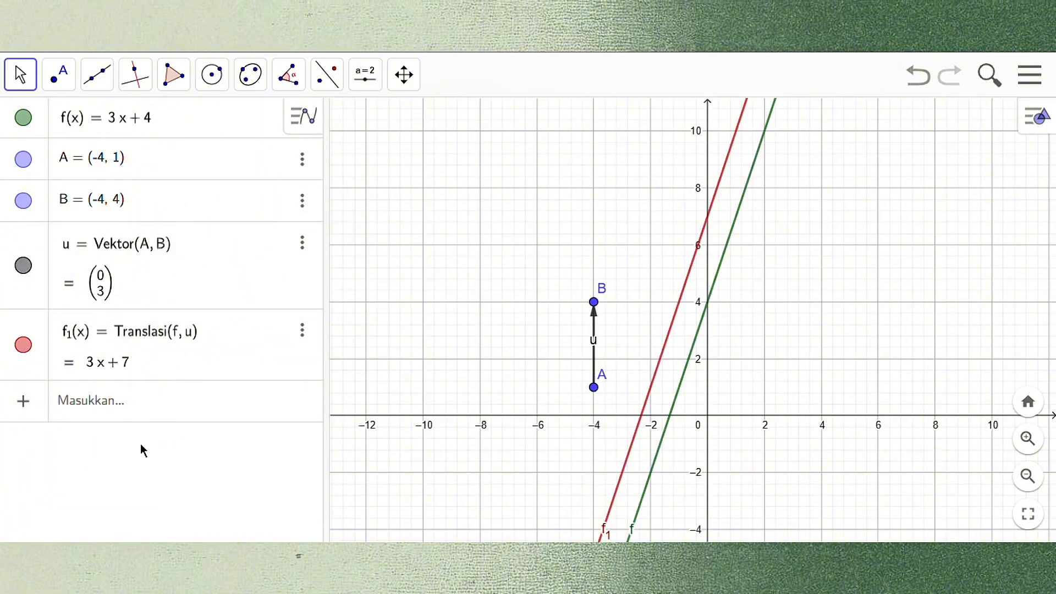
{"action": "left_click", "coordinate": [163, 130]}
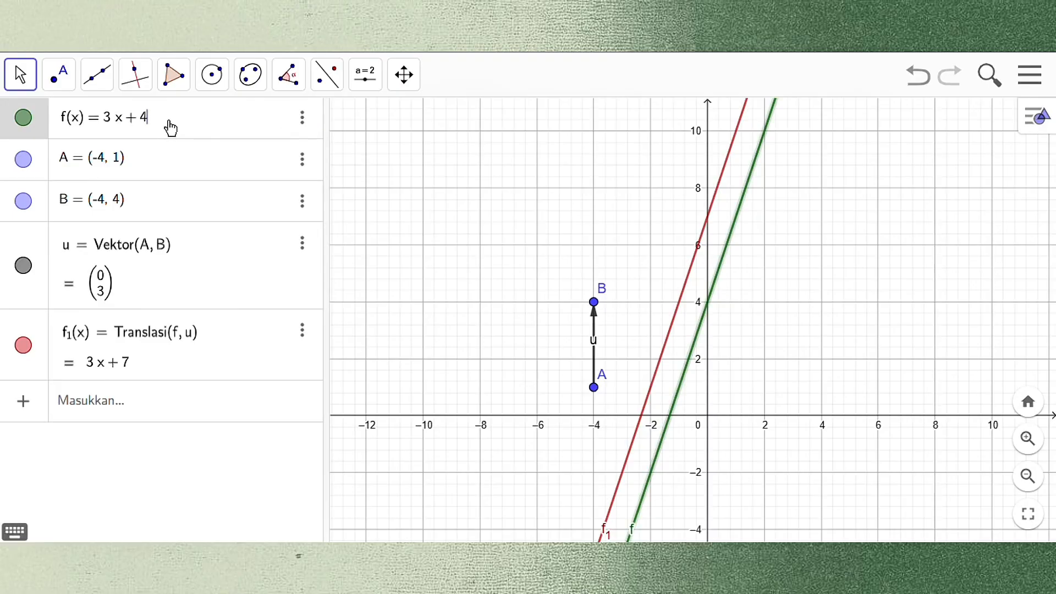
{"action": "key", "text": "BackSpace"}
{"action": "key", "text": "BackSpace"}
{"action": "key", "text": "BackSpace"}
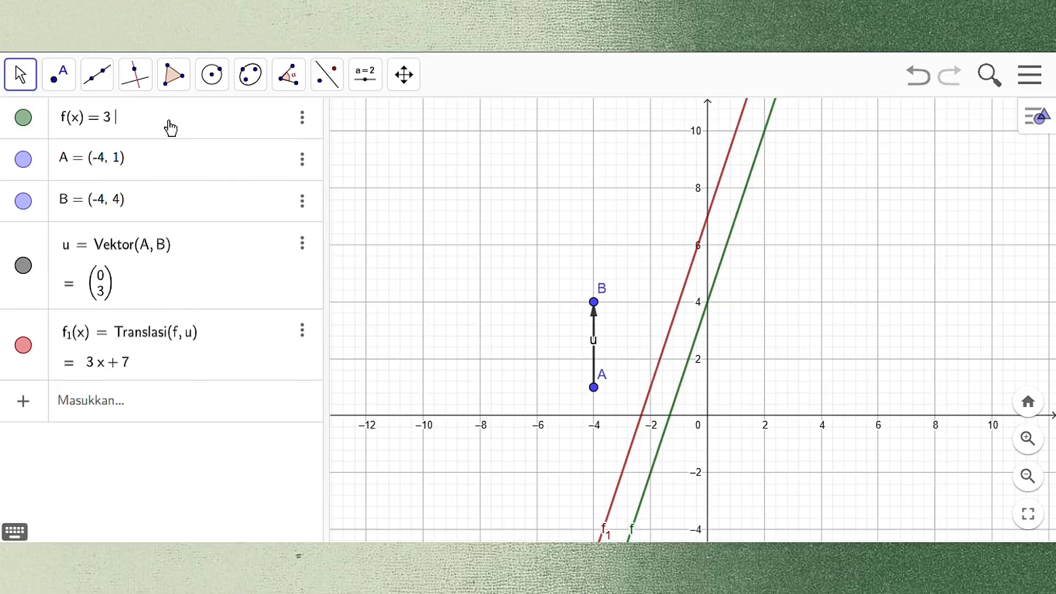
{"action": "key", "text": "BackSpace"}
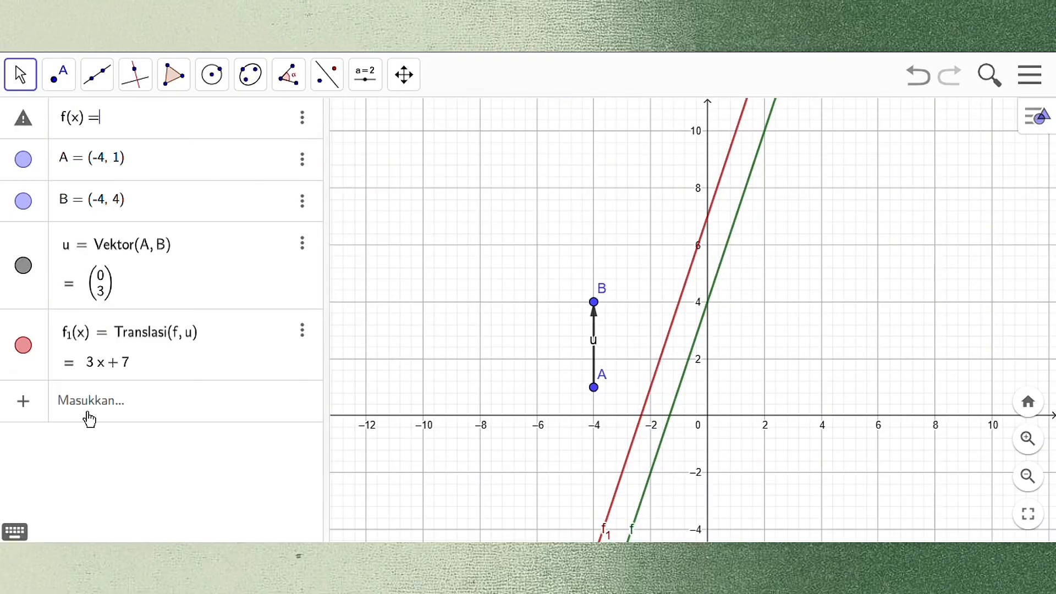
{"action": "left_click", "coordinate": [18, 531]}
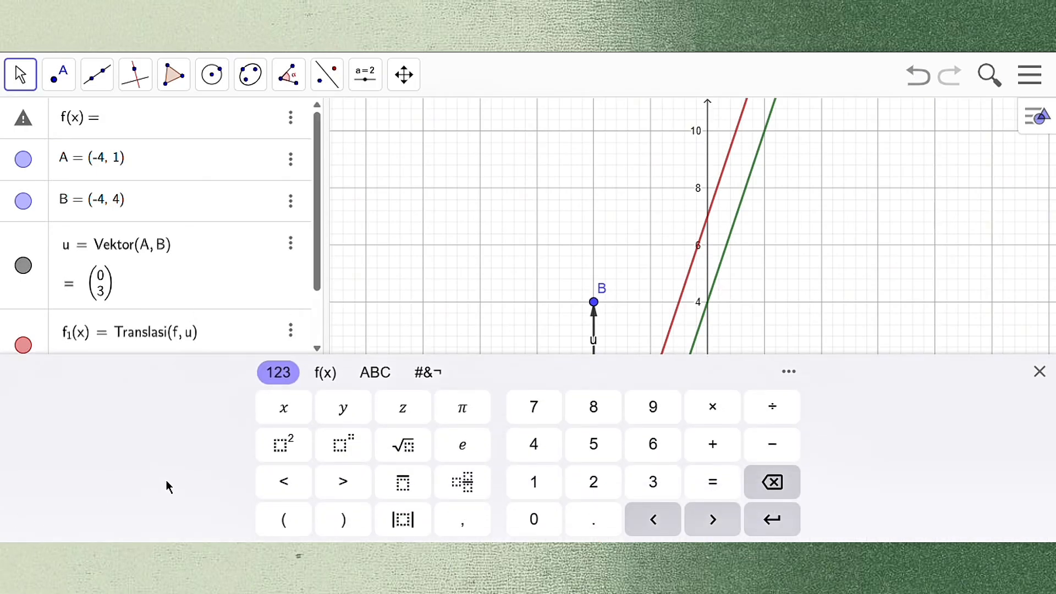
{"action": "left_click", "coordinate": [405, 527]}
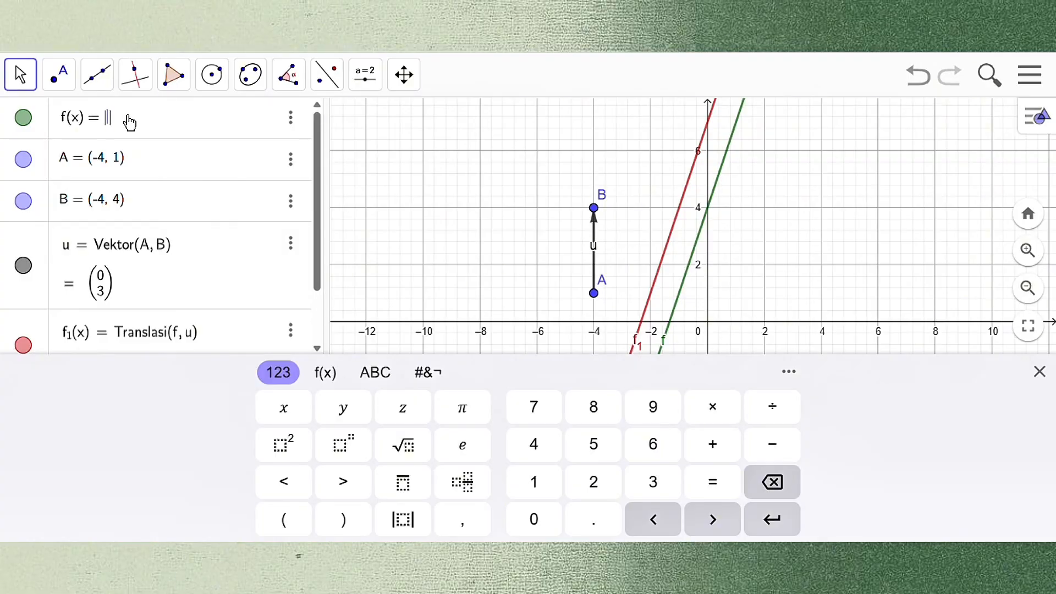
{"action": "type", "text": "3x + 3"}
{"action": "key", "text": "Return"}
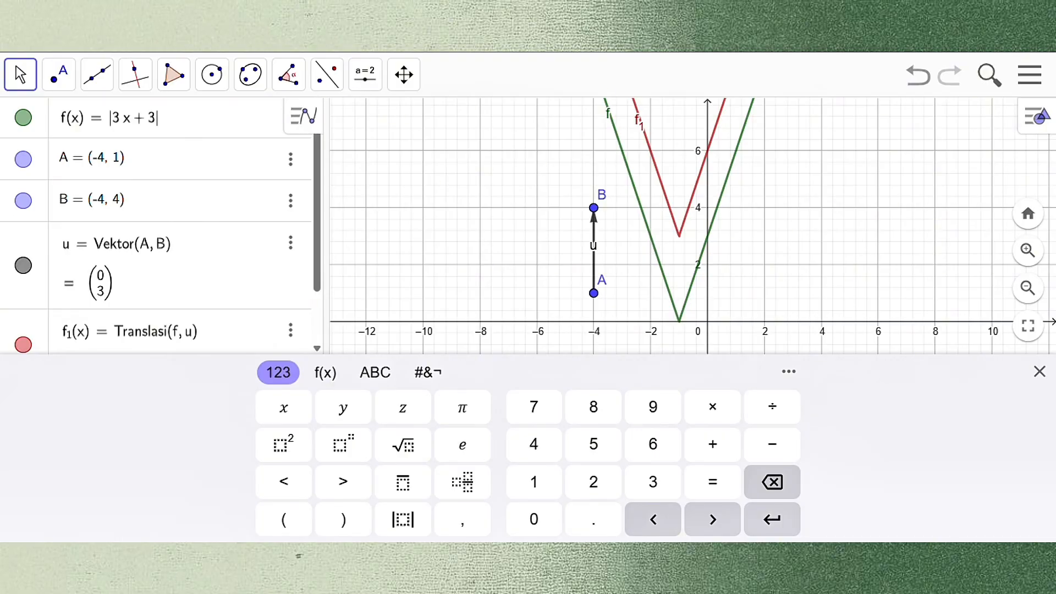
{"action": "left_click", "coordinate": [1040, 371]}
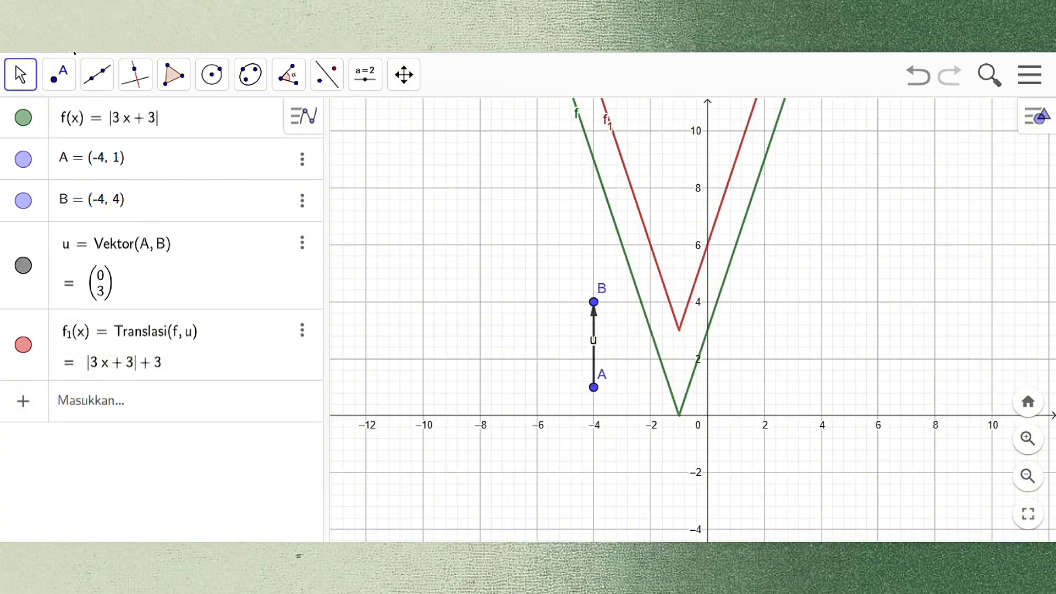
Place a new point where the red translated absolute-value graph crosses the y-axis
{"action": "left_click", "coordinate": [63, 83]}
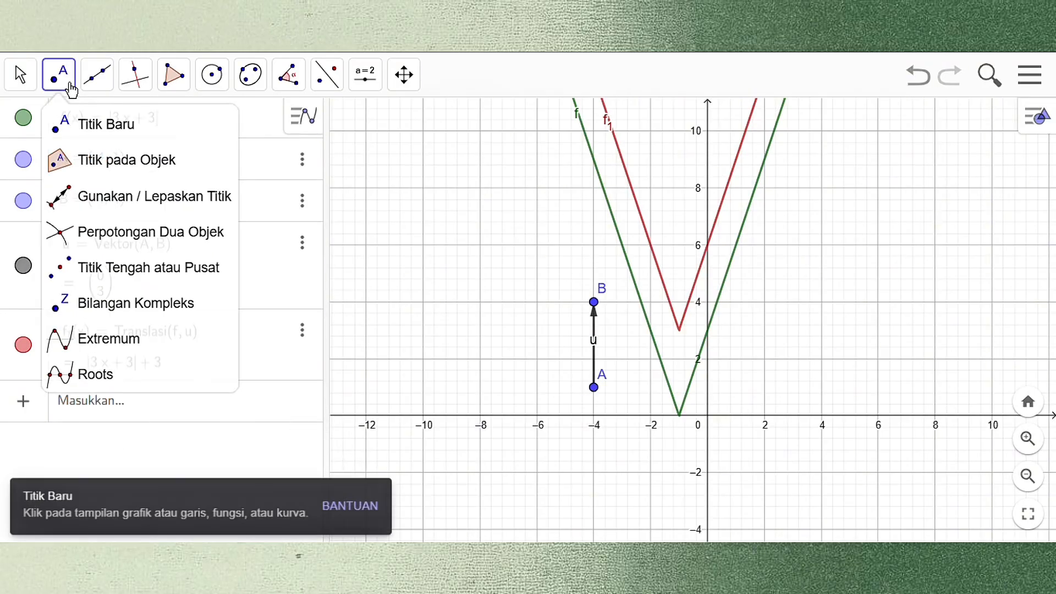
{"action": "left_click", "coordinate": [92, 125]}
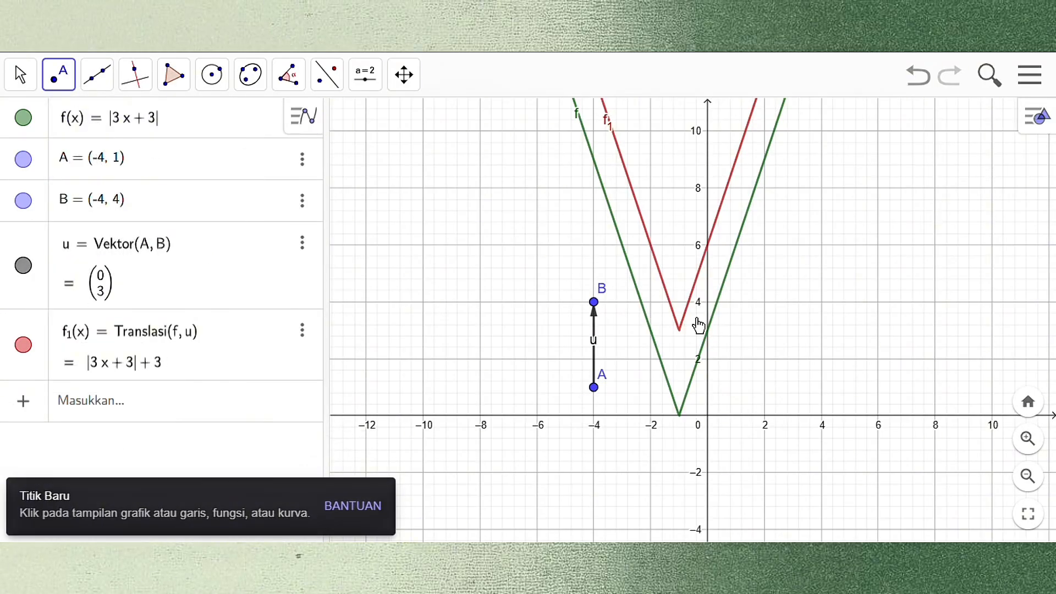
{"action": "left_click", "coordinate": [708, 246]}
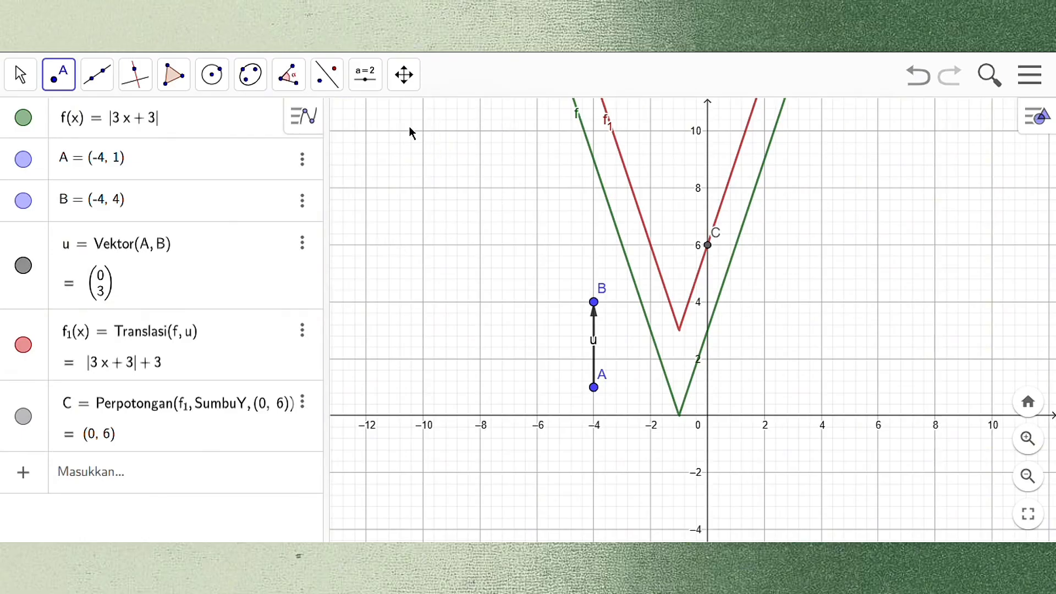
{"action": "scroll", "coordinate": [617, 343], "scroll_direction": "down", "scroll_amount": 2}
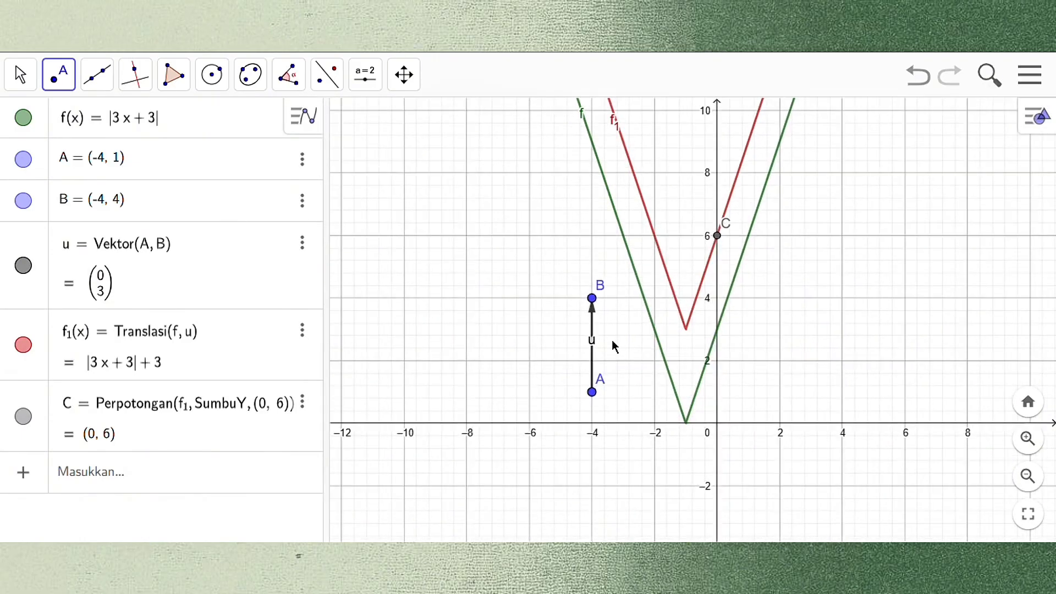
Undo the placement of the point where the red translated graph crosses the y-axis
{"action": "scroll", "coordinate": [617, 333], "scroll_direction": "down", "scroll_amount": 3}
{"action": "left_click", "coordinate": [21, 75]}
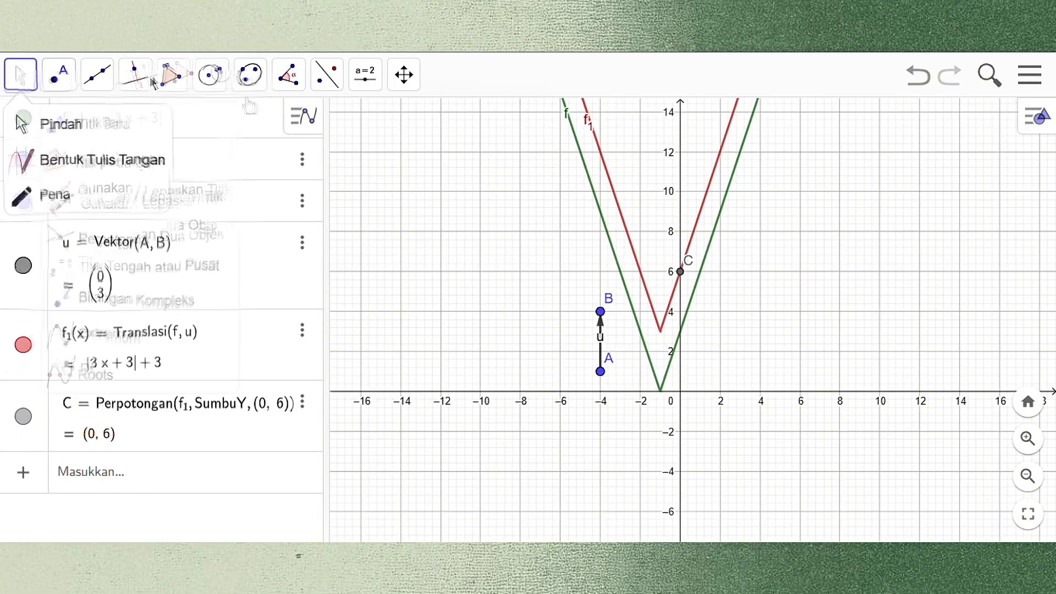
{"action": "left_click_drag", "start_coordinate": [500, 198], "coordinate": [485, 176]}
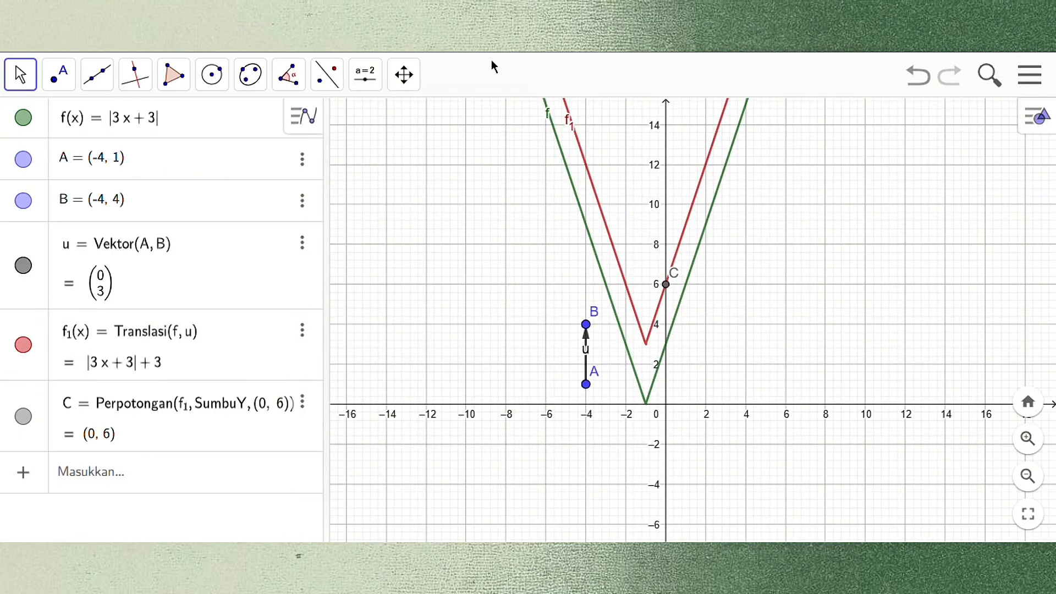
{"action": "key", "text": "ctrl+z"}
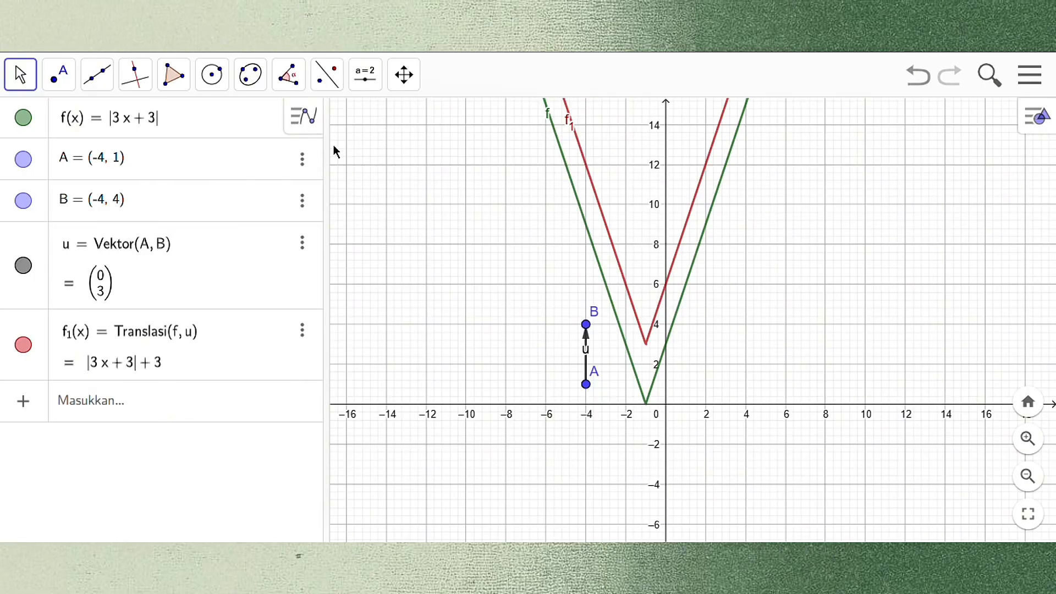
Redefine the original function as the quadratic f(x) = x² + 2x − 4
{"action": "left_click", "coordinate": [213, 118]}
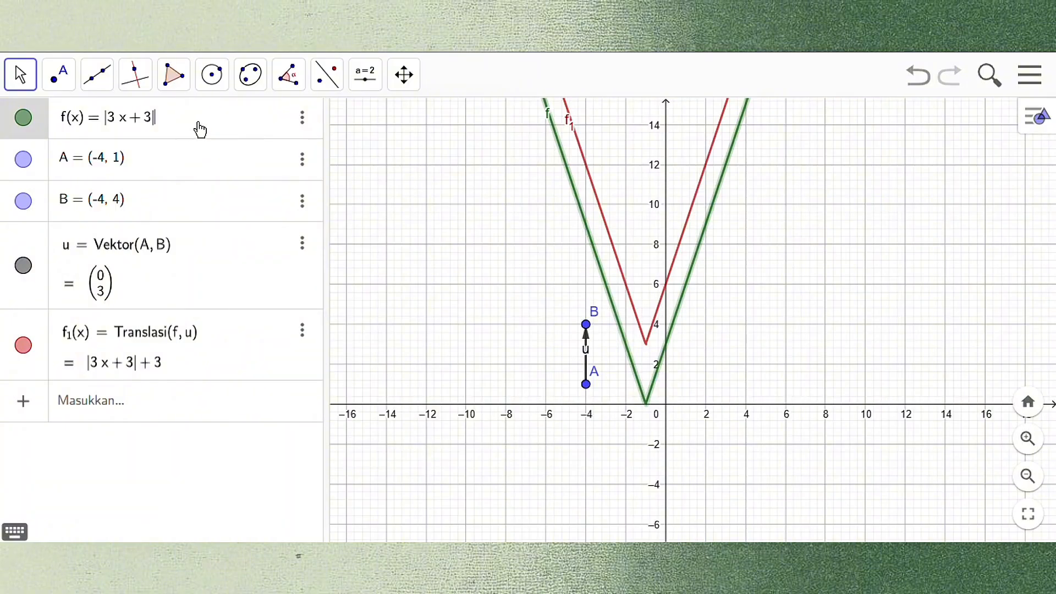
{"action": "key", "text": "BackSpace"}
{"action": "key", "text": "BackSpace"}
{"action": "key", "text": "BackSpace"}
{"action": "key", "text": "BackSpace"}
{"action": "key", "text": "BackSpace"}
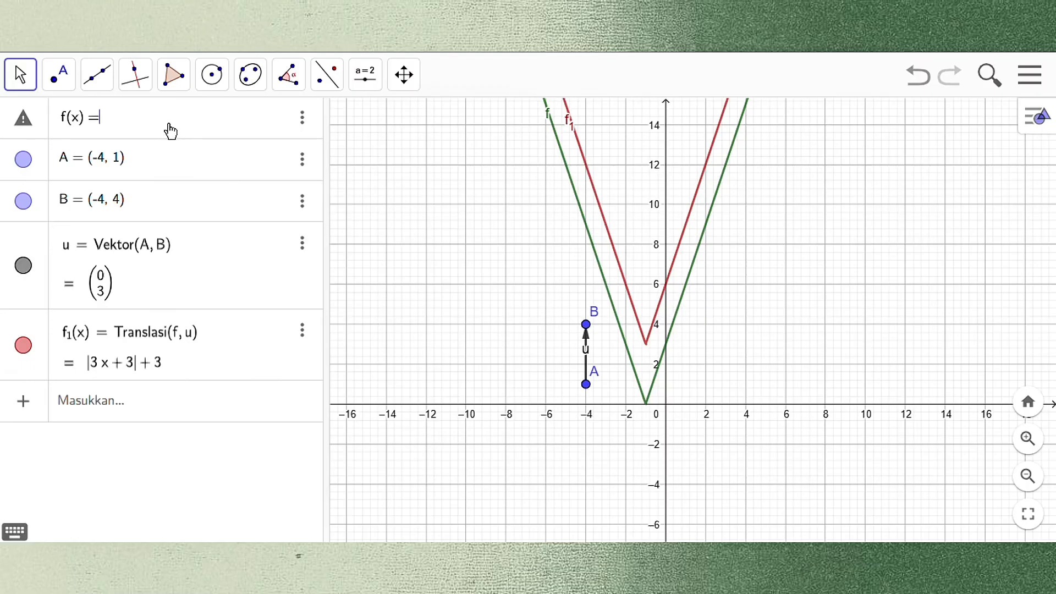
{"action": "left_click", "coordinate": [15, 532]}
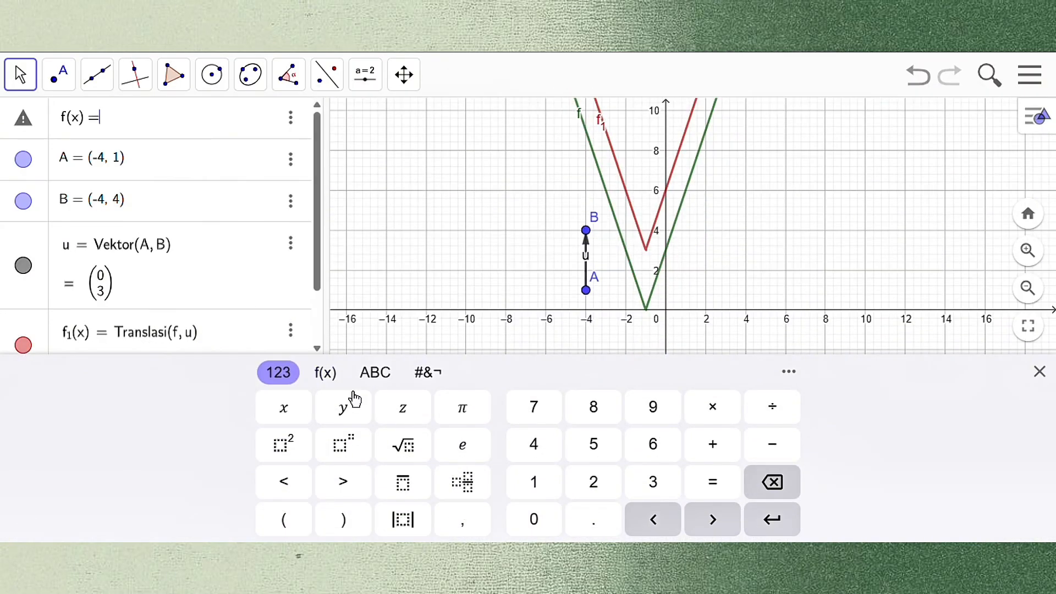
{"action": "left_click", "coordinate": [294, 411]}
{"action": "left_click", "coordinate": [292, 455]}
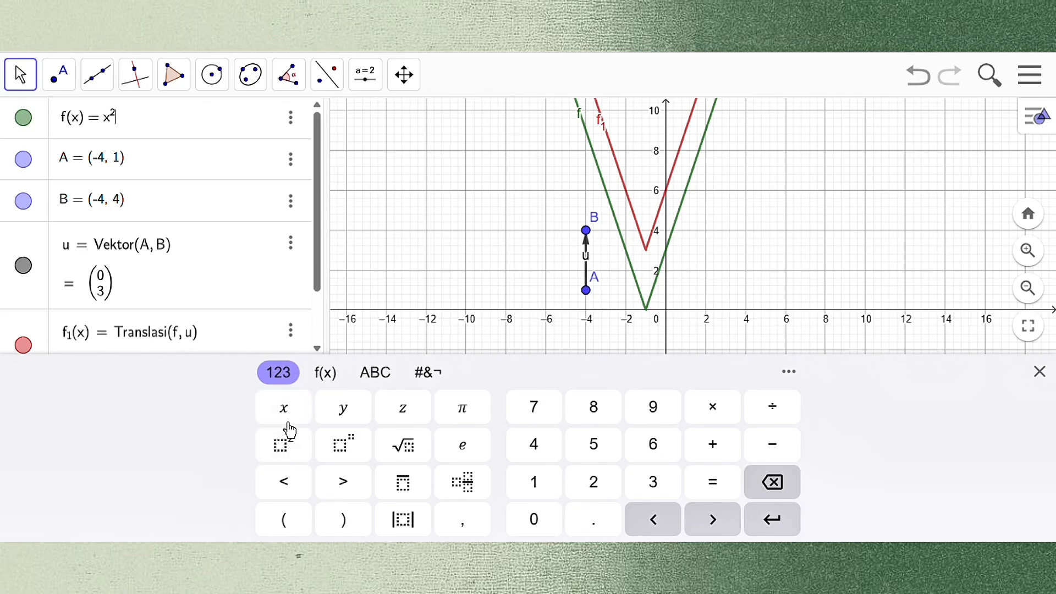
{"action": "type", "text": "+"}
{"action": "type", "text": "2"}
{"action": "type", "text": "x-4"}
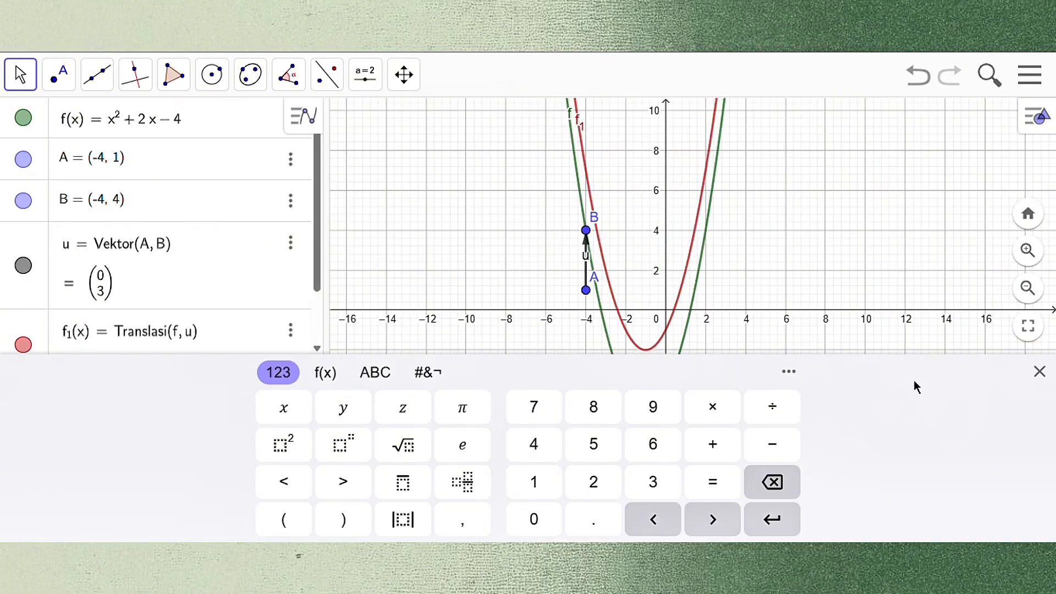
{"action": "left_click", "coordinate": [1041, 371]}
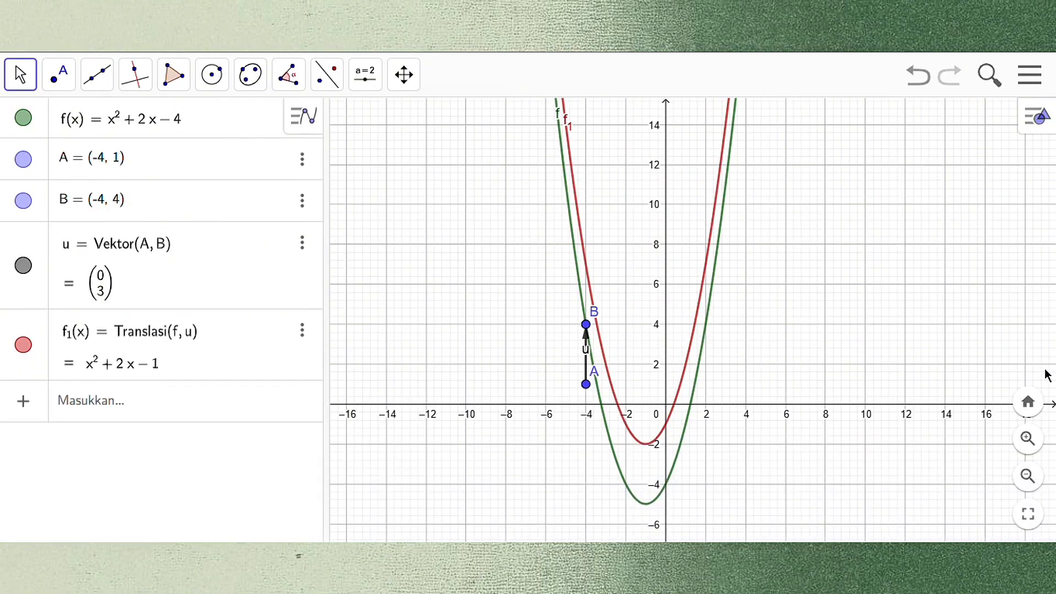
Place new points where the red translated parabola crosses the x-axis on both sides and where it crosses the y-axis
{"action": "left_click", "coordinate": [62, 76]}
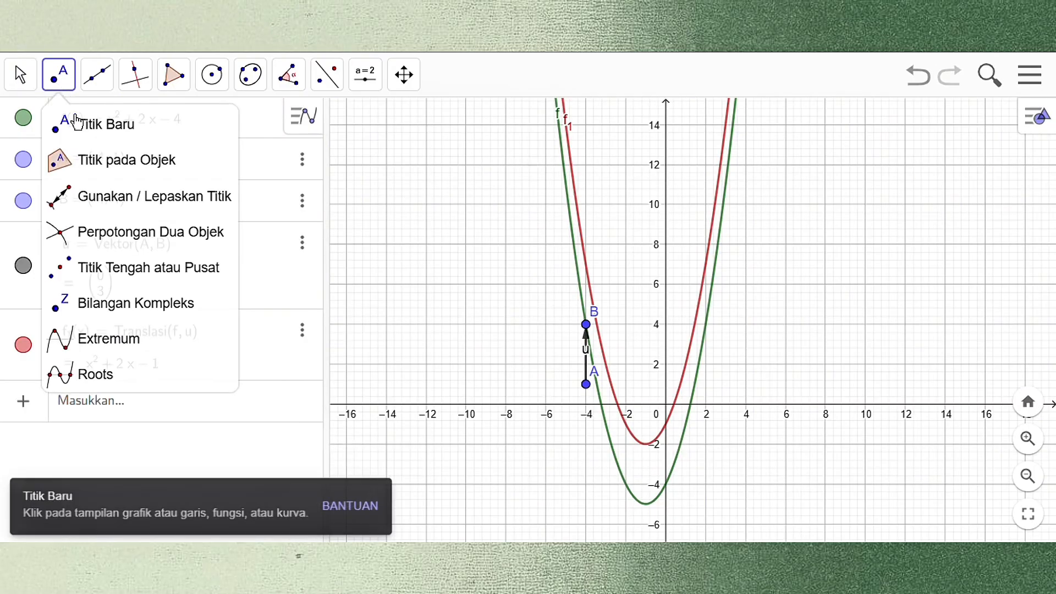
{"action": "left_click", "coordinate": [81, 126]}
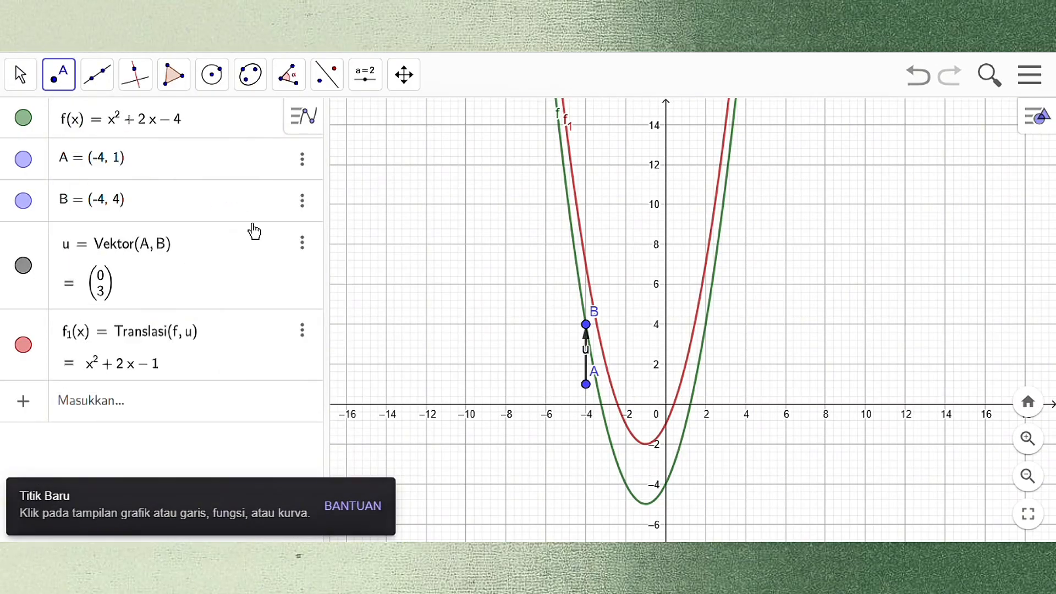
{"action": "left_click", "coordinate": [676, 407]}
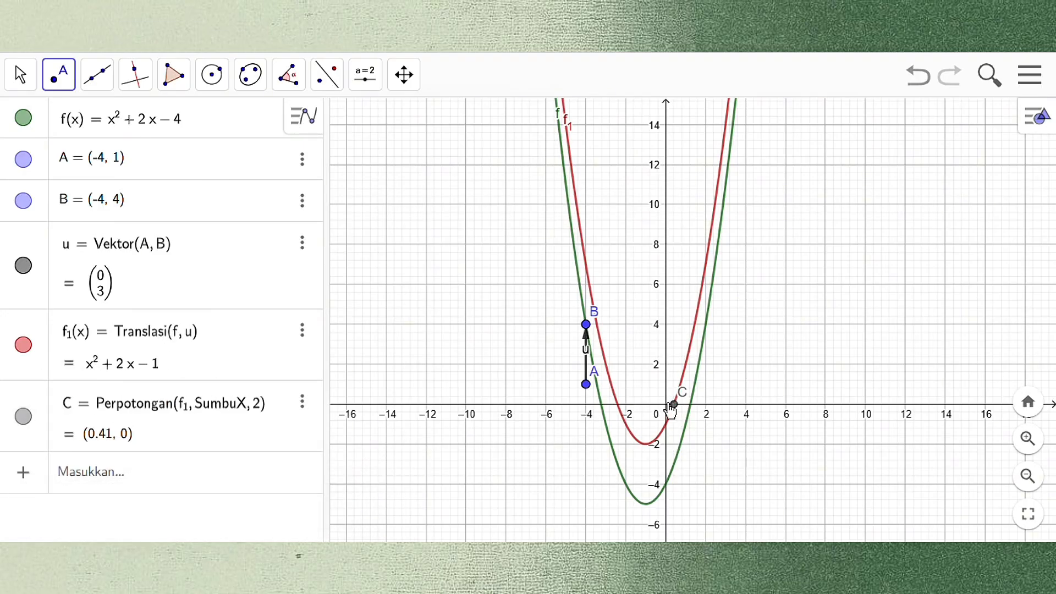
{"action": "left_click", "coordinate": [618, 406]}
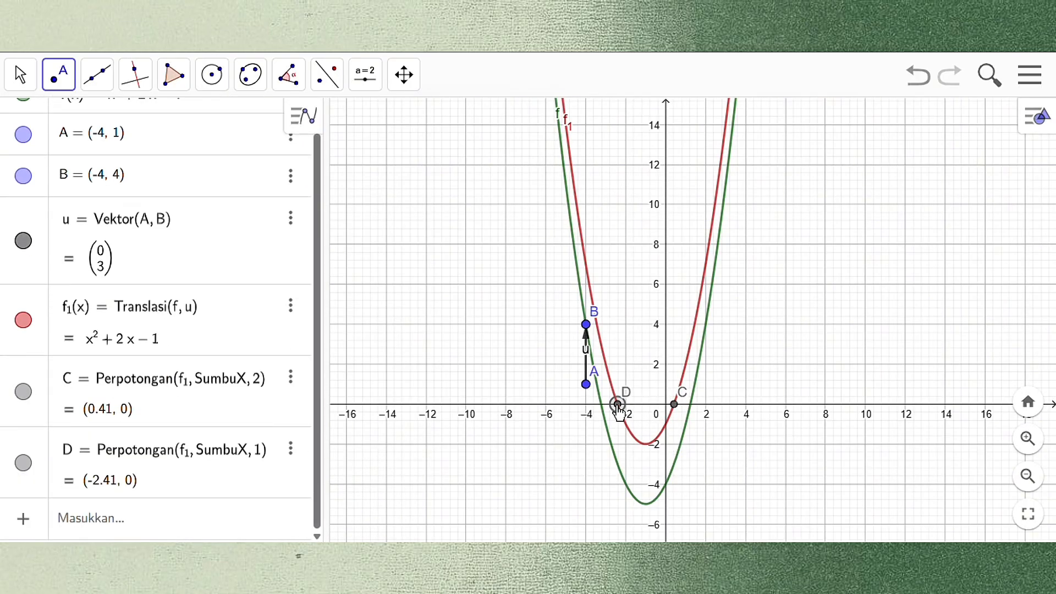
{"action": "left_click", "coordinate": [666, 424]}
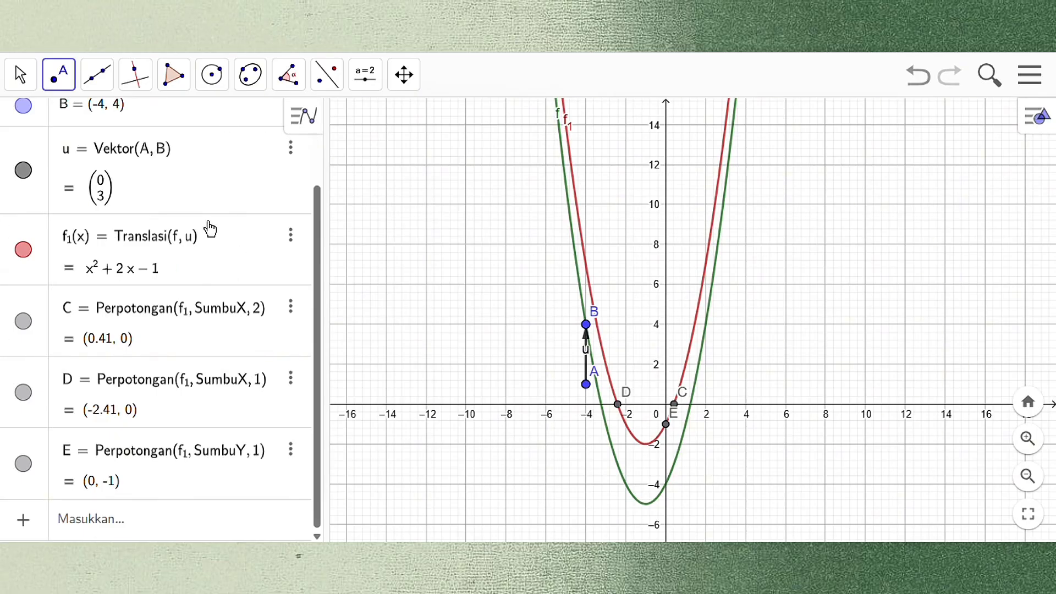
{"action": "left_click", "coordinate": [20, 75]}
{"action": "mouse_move", "coordinate": [59, 74]}
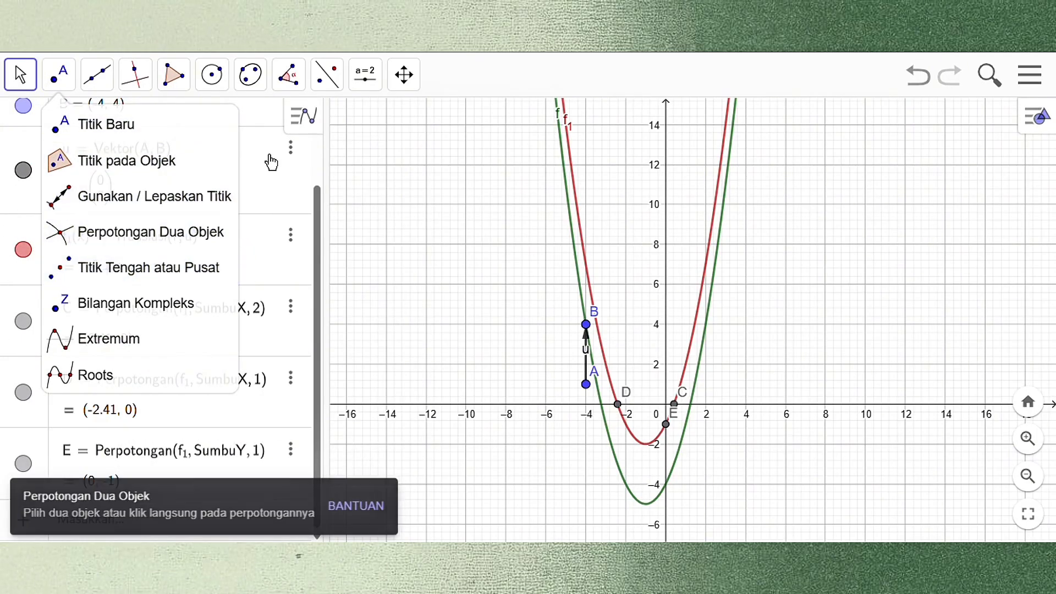
{"action": "left_click", "coordinate": [18, 84]}
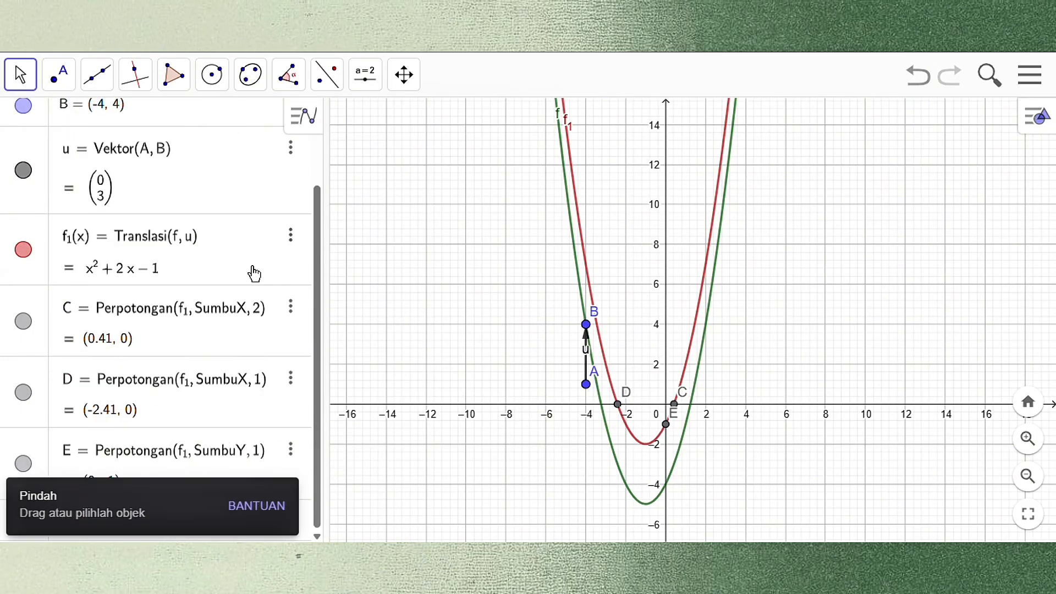
{"action": "left_click_drag", "start_coordinate": [448, 255], "coordinate": [437, 199]}
{"action": "scroll", "coordinate": [427, 339], "scroll_direction": "down", "scroll_amount": 5}
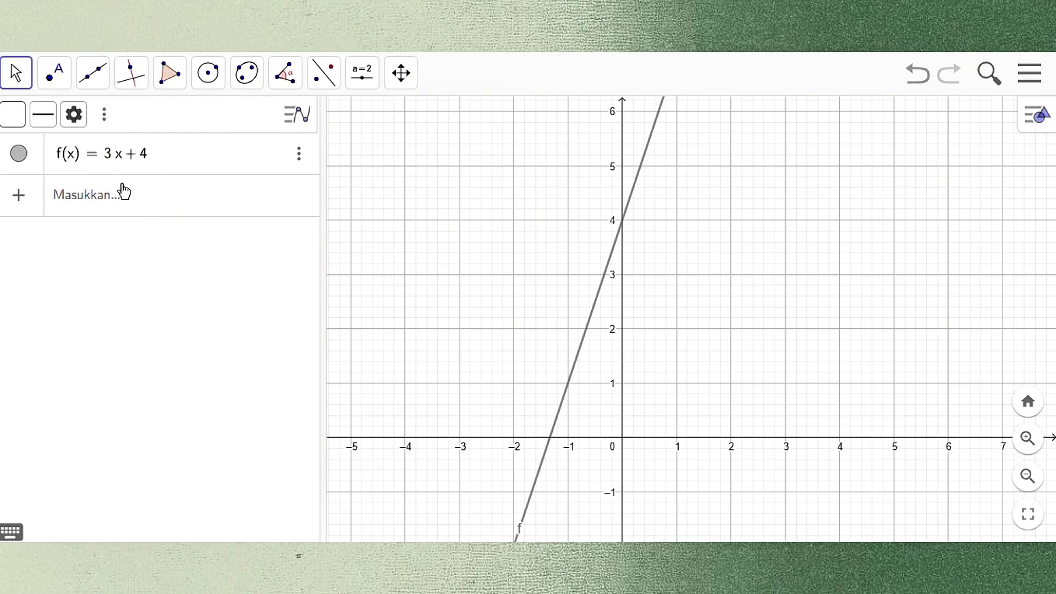
Add the vertical line eq1: x = 0 as a new equation below f(x) = 3x + 4
{"action": "left_click", "coordinate": [100, 200]}
{"action": "type", "text": "eq1: "}
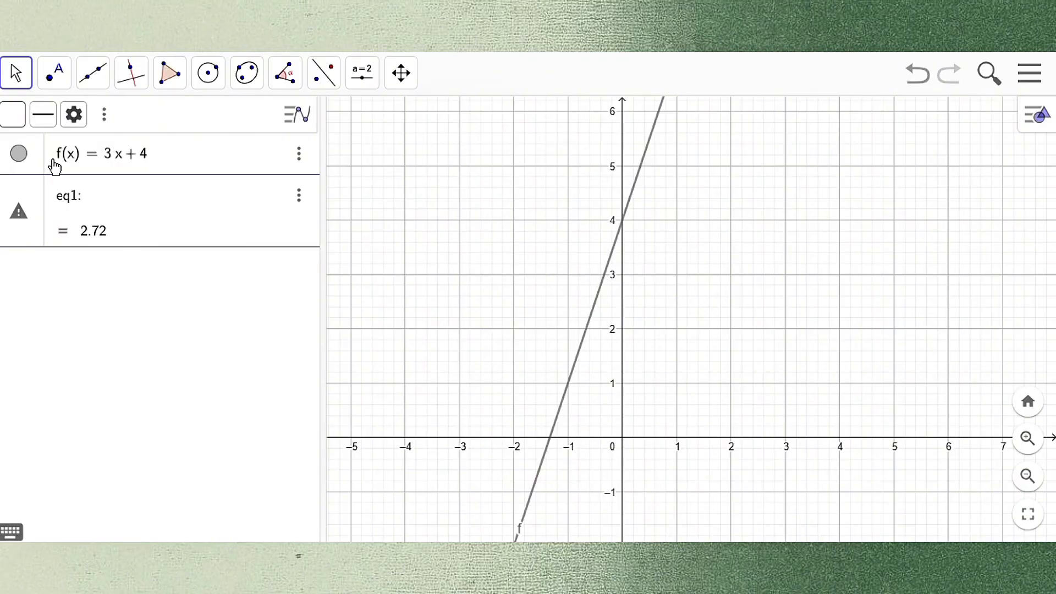
{"action": "type", "text": "x = 0"}
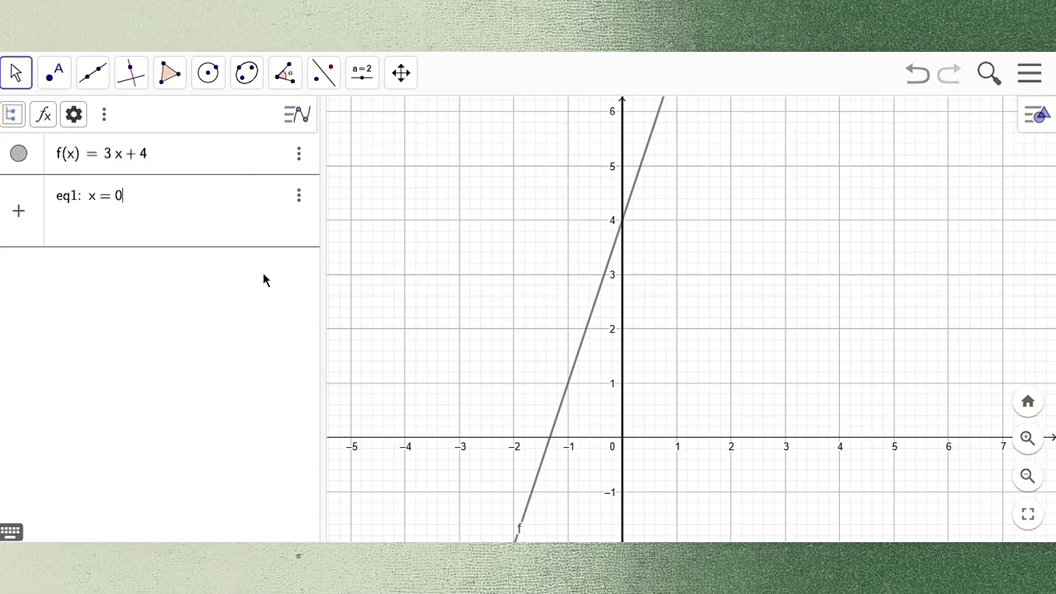
{"action": "key", "text": "Return"}
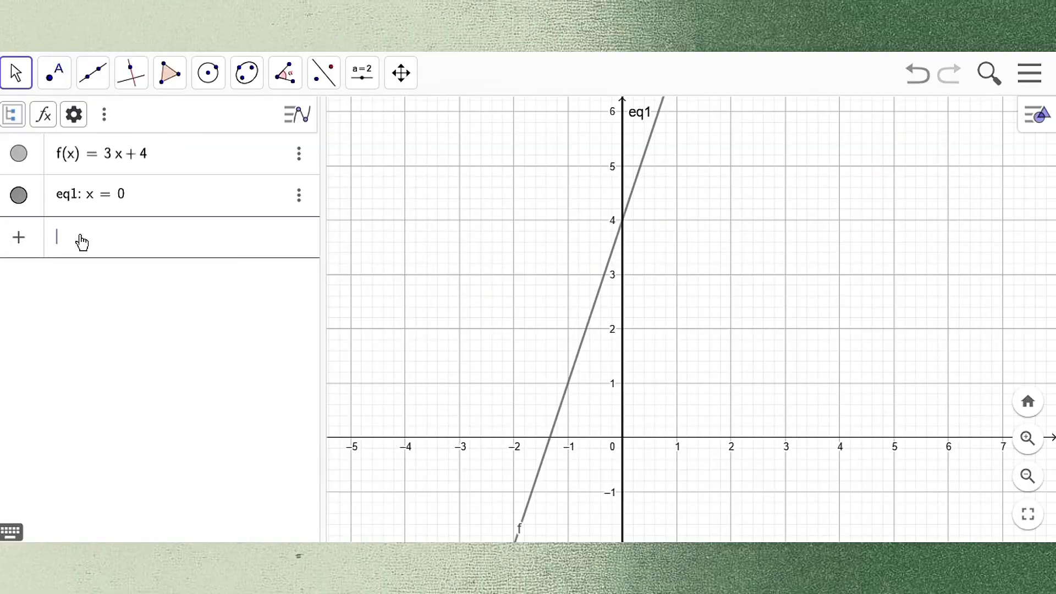
Reflect function f across the line eq1 with the command Refleksi(f, eq1)
{"action": "type", "text": "ref"}
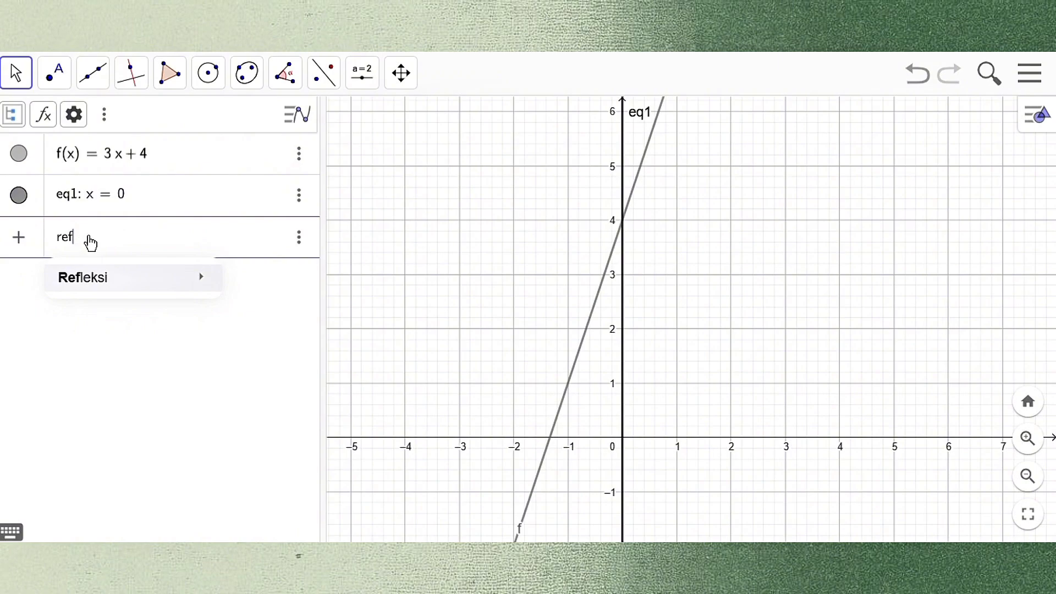
{"action": "mouse_move", "coordinate": [87, 283]}
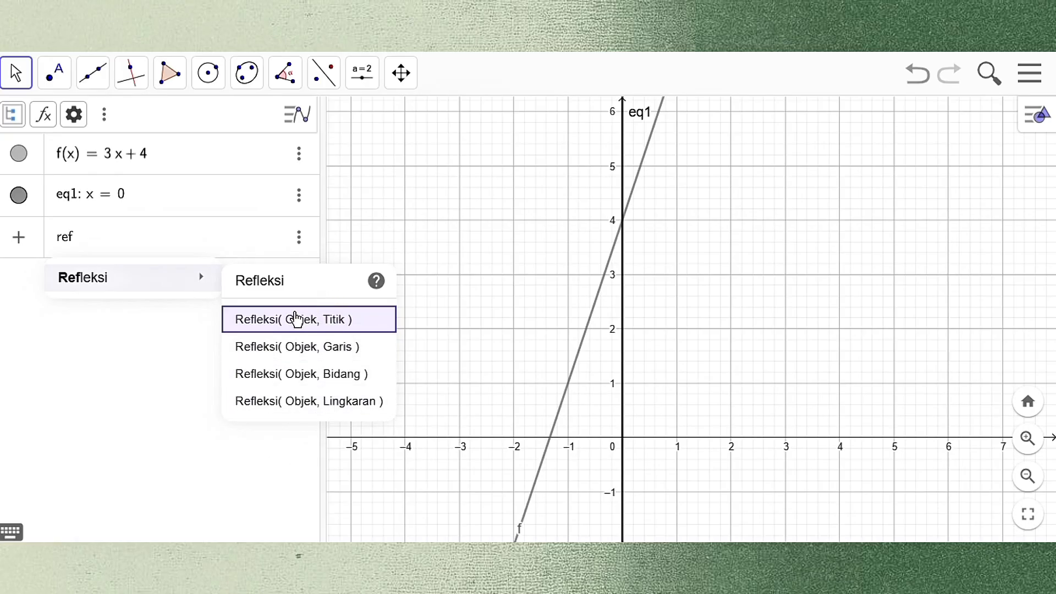
{"action": "left_click", "coordinate": [286, 345]}
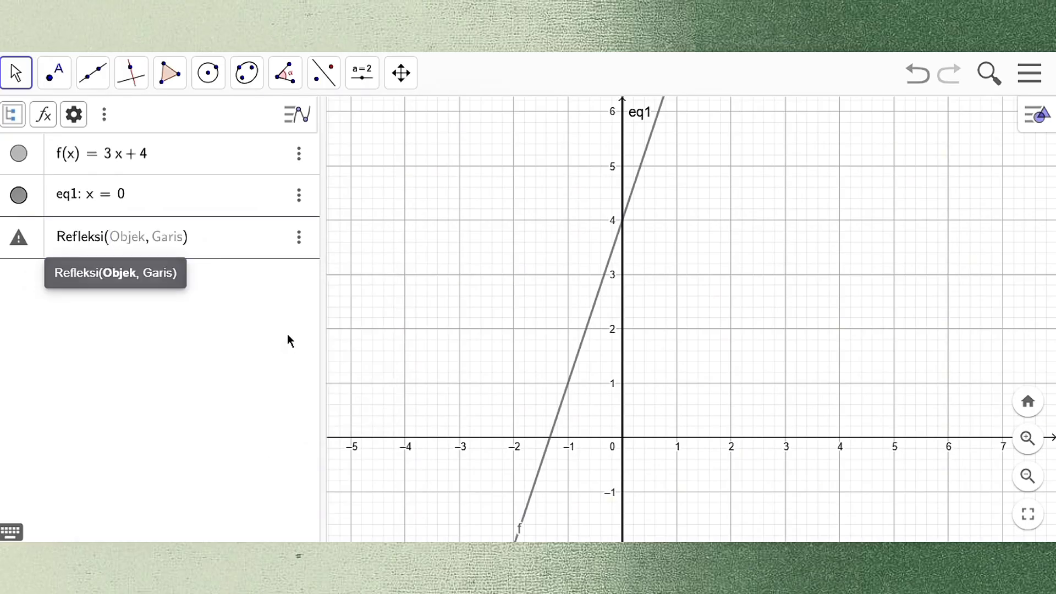
{"action": "type", "text": "f"}
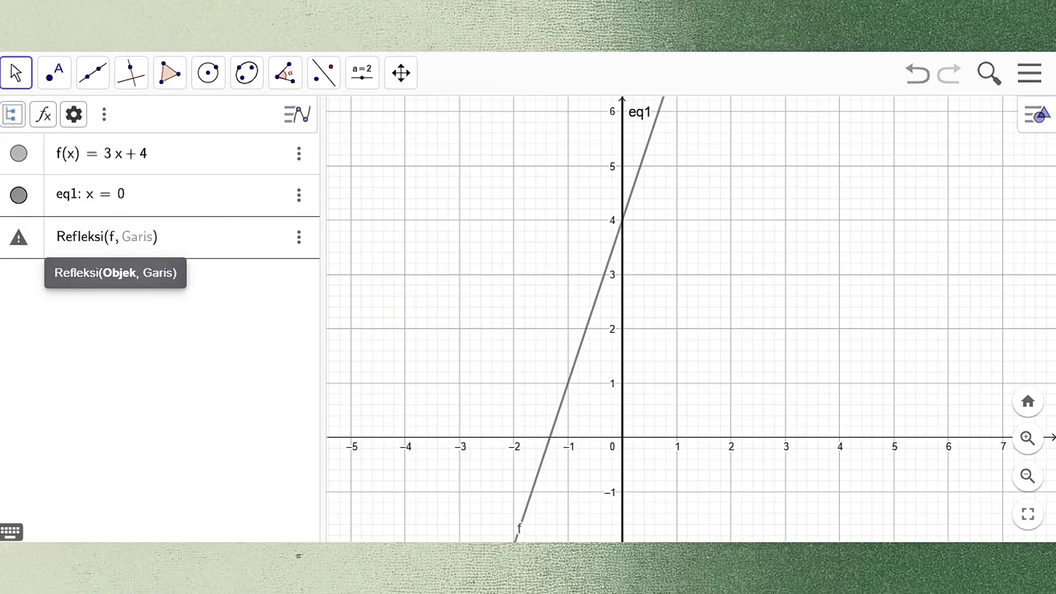
{"action": "left_click", "coordinate": [131, 240]}
{"action": "type", "text": "eq"}
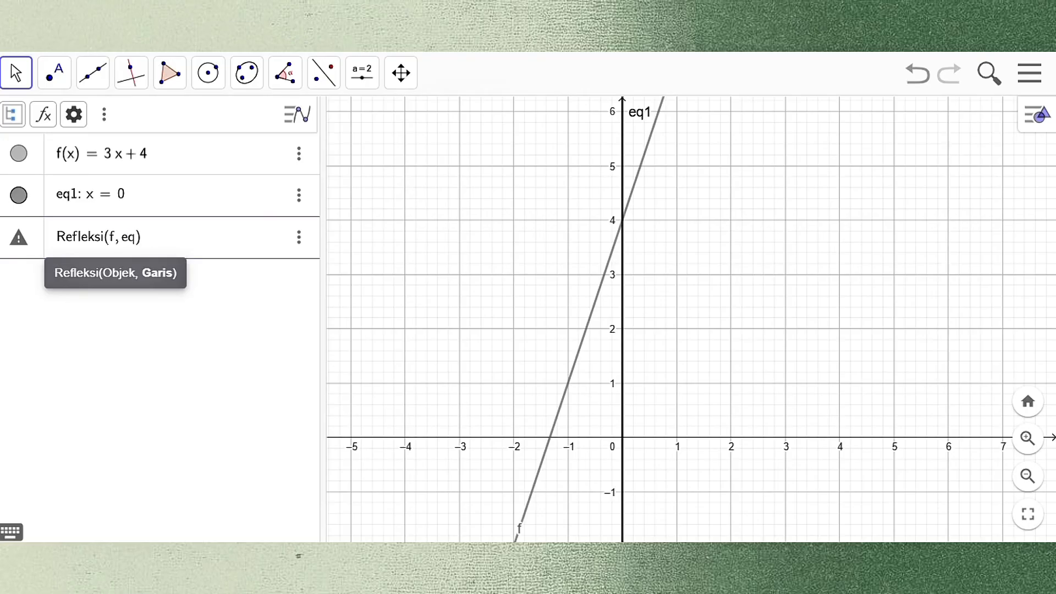
{"action": "type", "text": "1"}
{"action": "key", "text": "Return"}
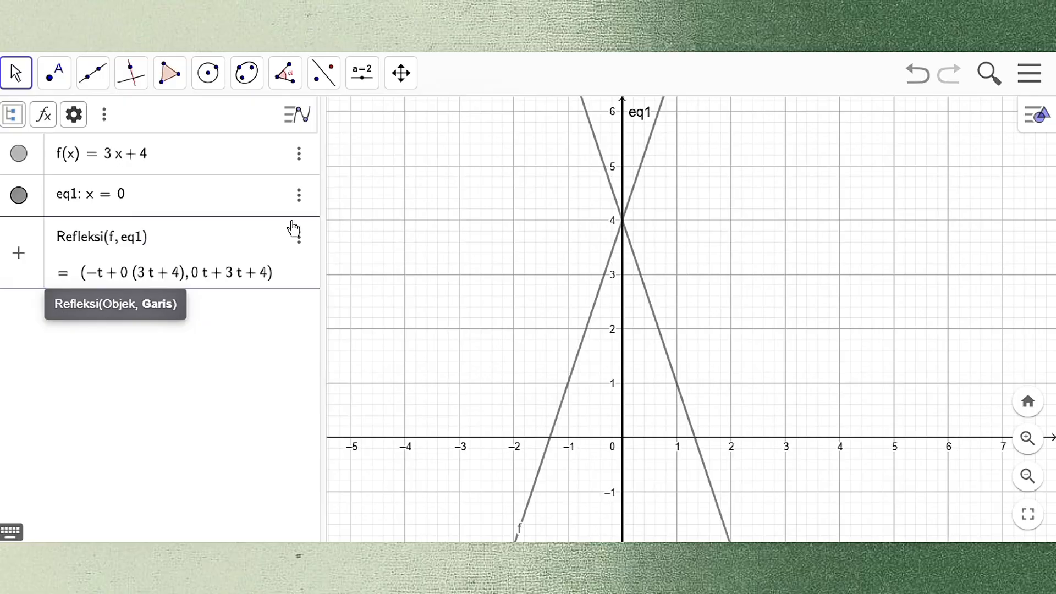
{"action": "key", "text": "Right"}
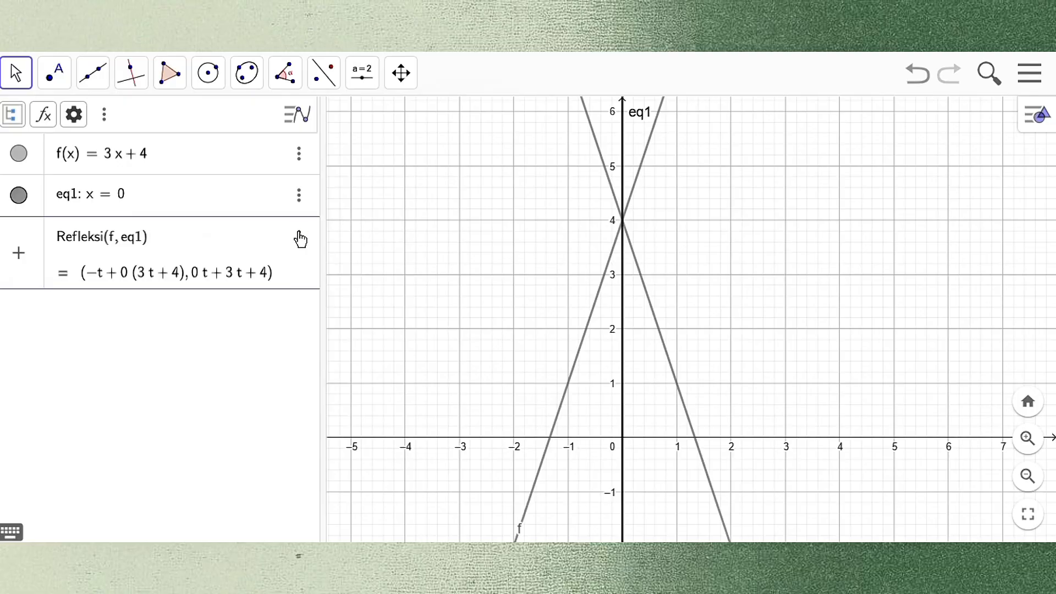
Set the color of the reflected line f₁ to pinkish red (#FF3366)
{"action": "left_click", "coordinate": [296, 241]}
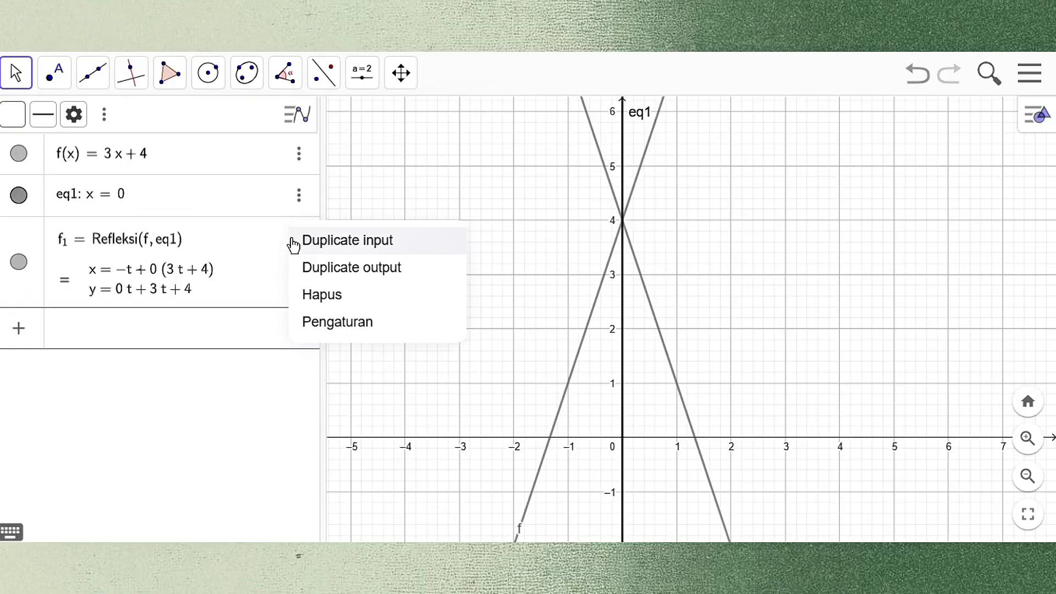
{"action": "left_click", "coordinate": [305, 335]}
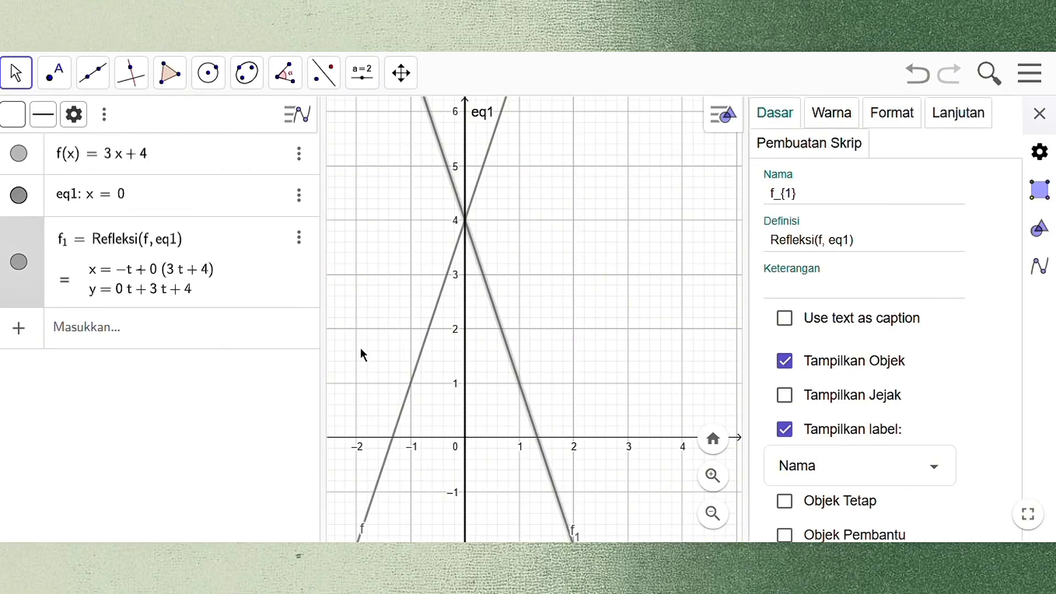
{"action": "left_click", "coordinate": [848, 116]}
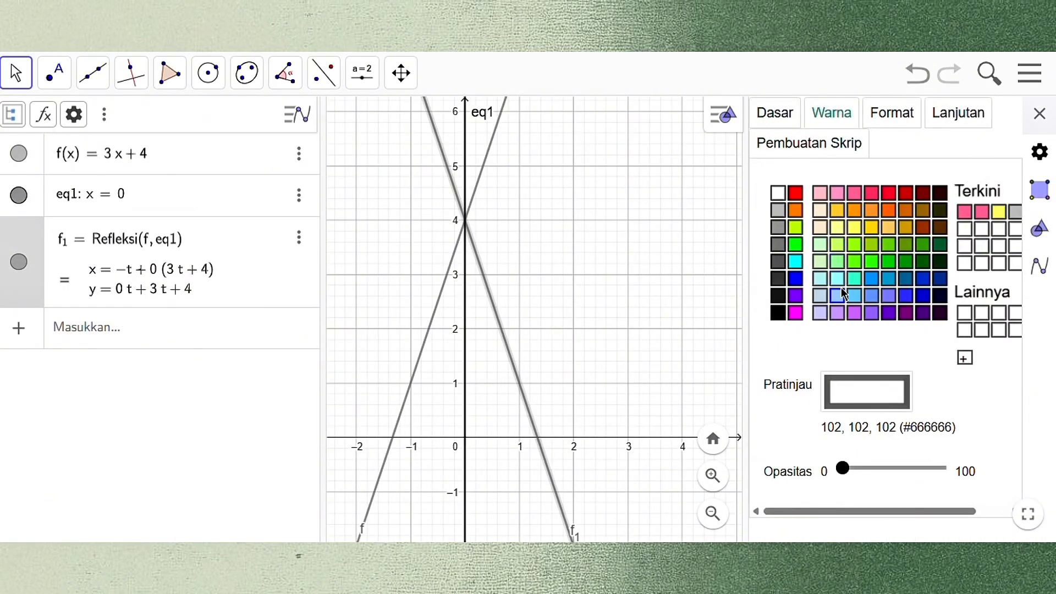
{"action": "left_click", "coordinate": [877, 190]}
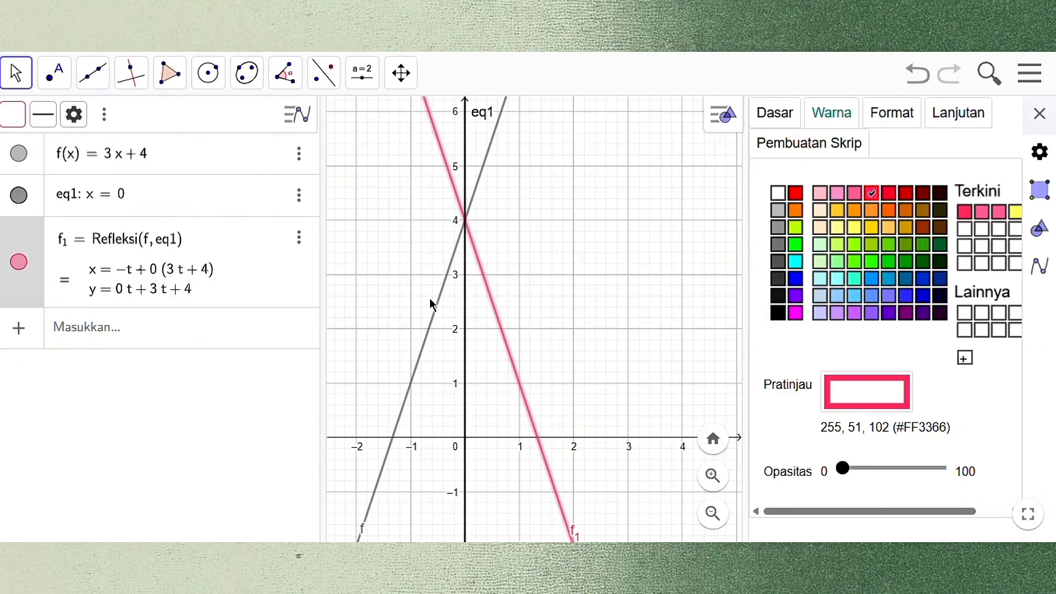
Place new points where the reflected line f₁ crosses the y-axis and the x-axis
{"action": "left_click", "coordinate": [53, 76]}
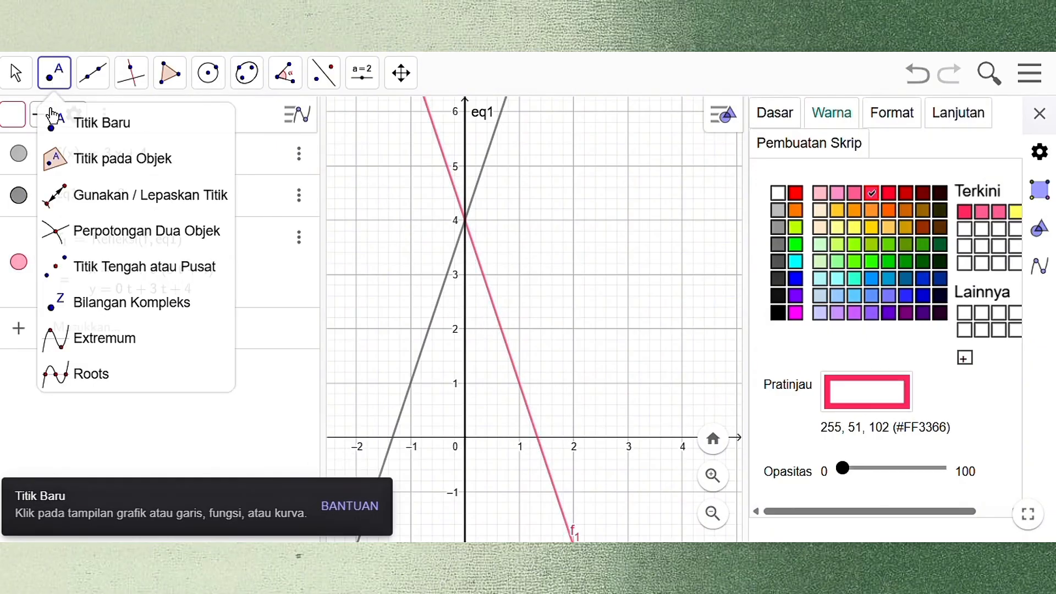
{"action": "left_click", "coordinate": [80, 136]}
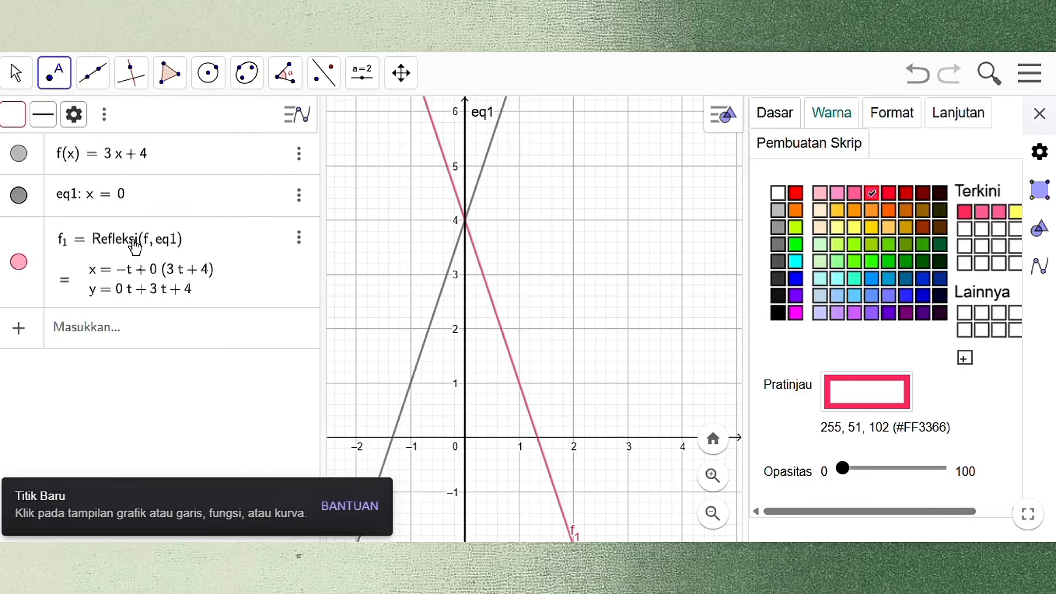
{"action": "left_click", "coordinate": [464, 226]}
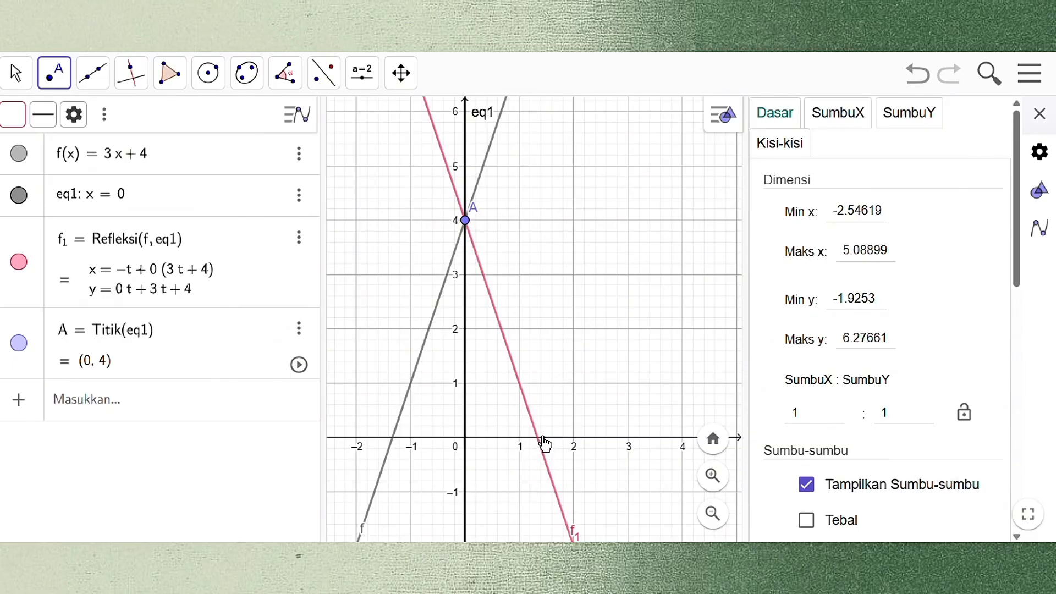
{"action": "left_click", "coordinate": [537, 438]}
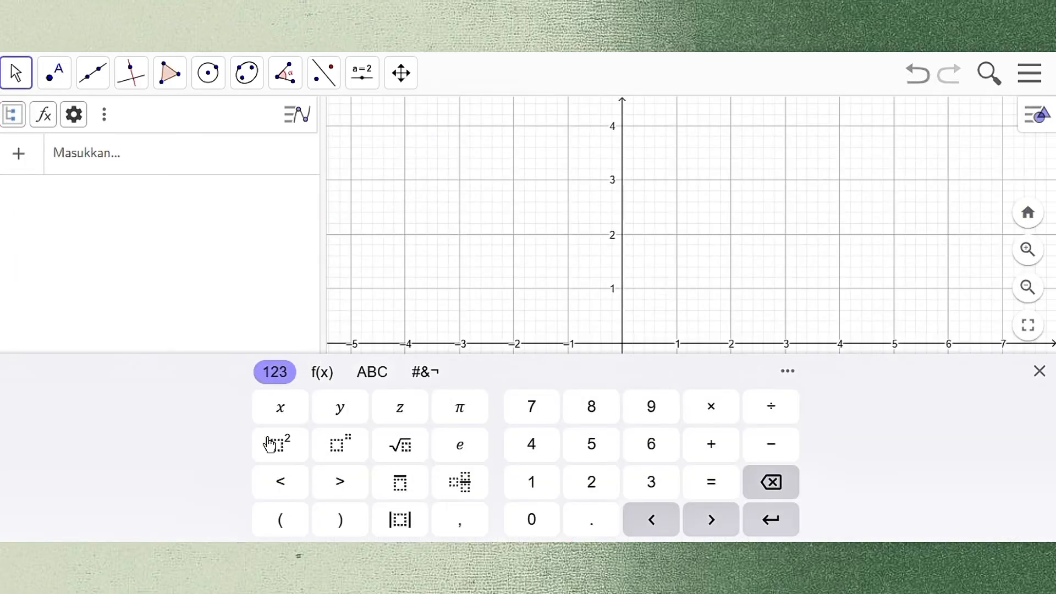
Enter the absolute-value function |3x + 3| as a new graph
{"action": "left_click", "coordinate": [412, 519]}
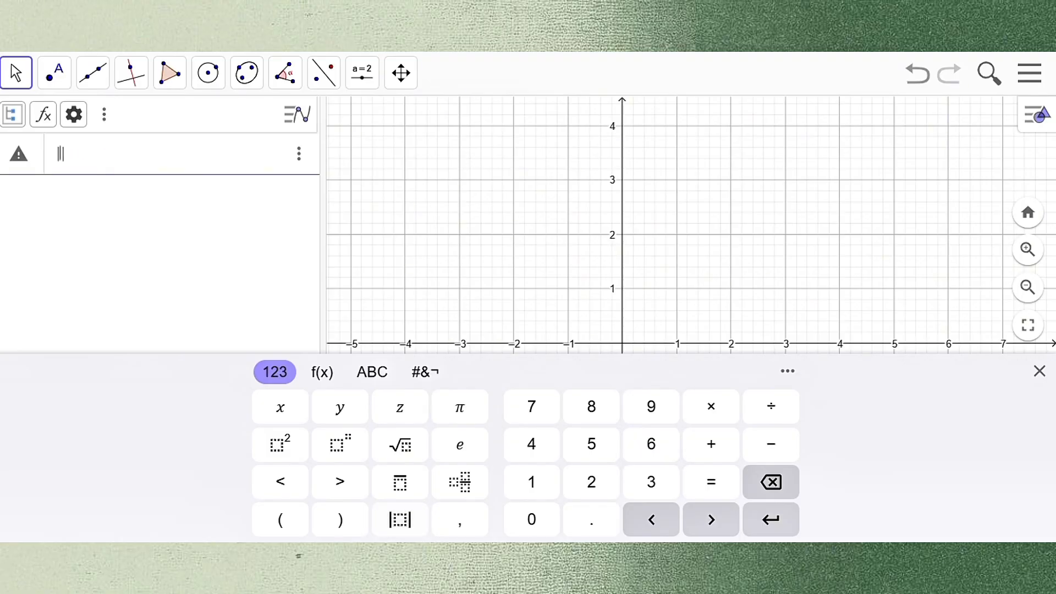
{"action": "left_click", "coordinate": [649, 484]}
{"action": "left_click", "coordinate": [278, 418]}
{"action": "left_click", "coordinate": [715, 454]}
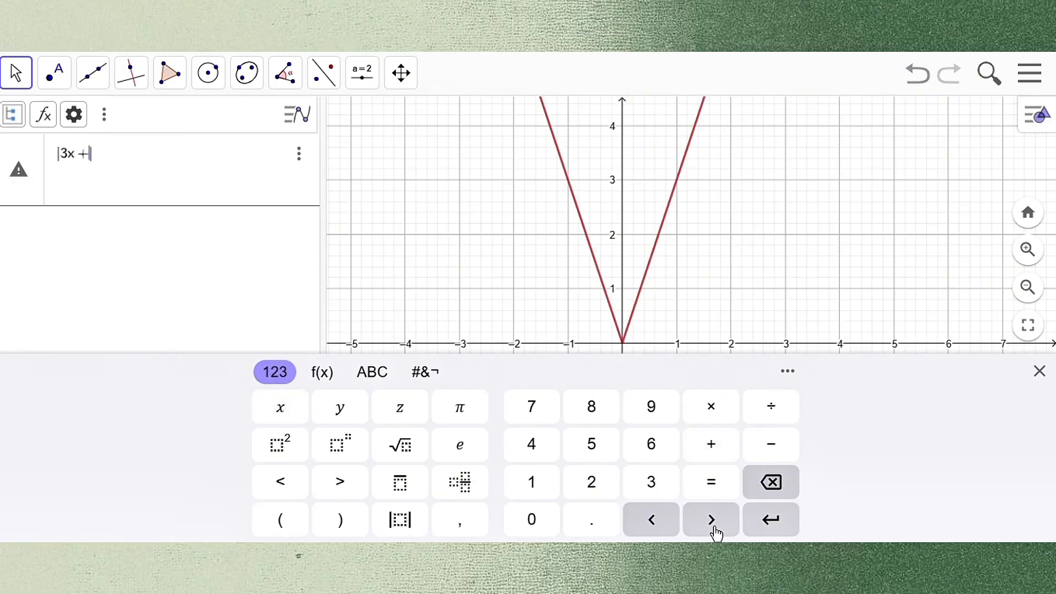
{"action": "left_click", "coordinate": [651, 482]}
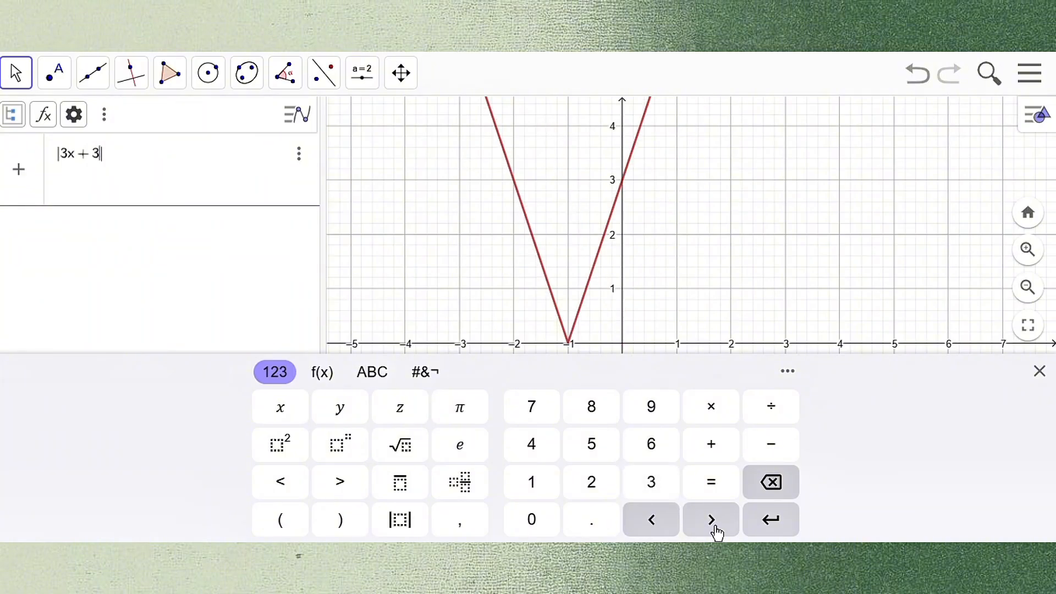
{"action": "key", "text": "Return"}
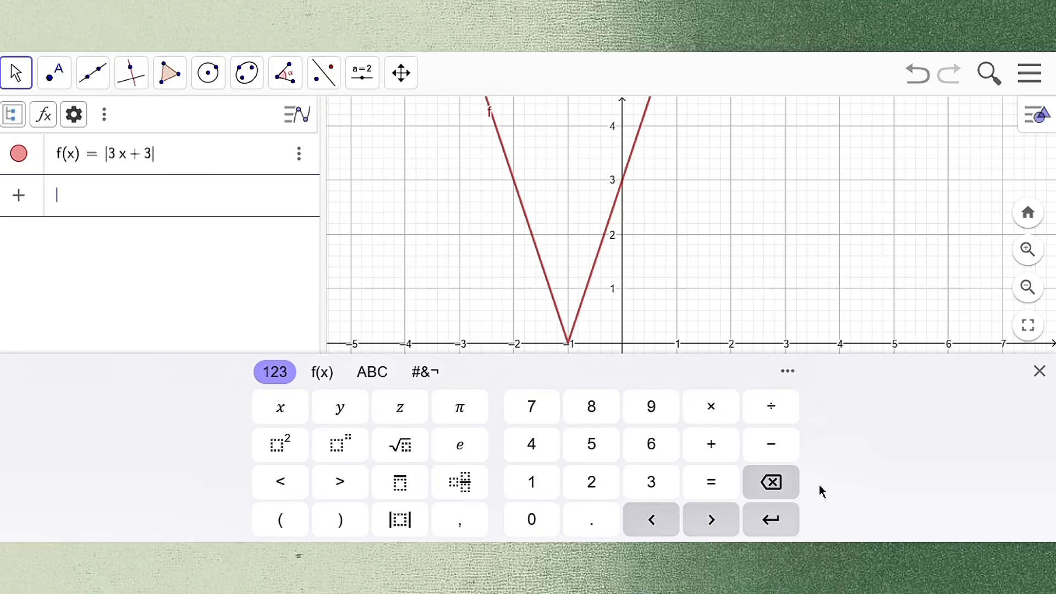
Add the vertical line eq1: x = 0 as a new equation below f(x) = |3x + 3|
{"action": "type", "text": "eq1"}
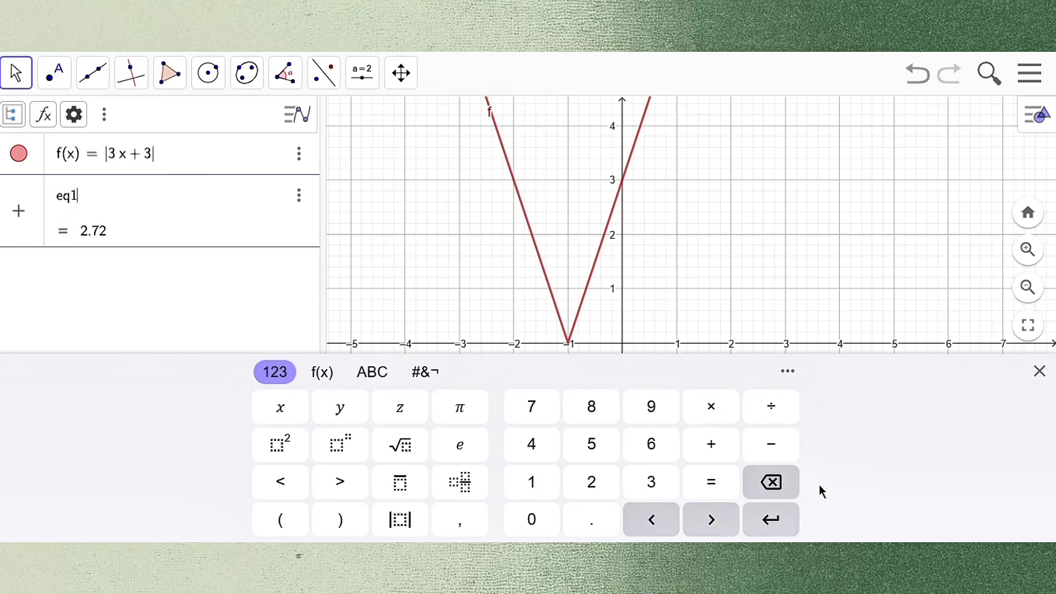
{"action": "type", "text": ": x = 0"}
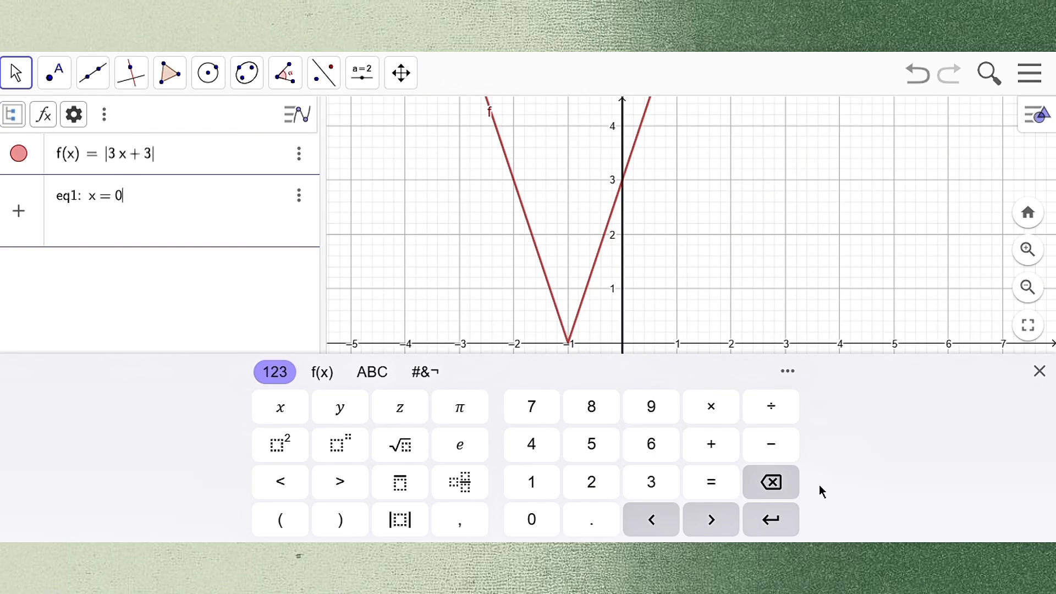
{"action": "key", "text": "Return"}
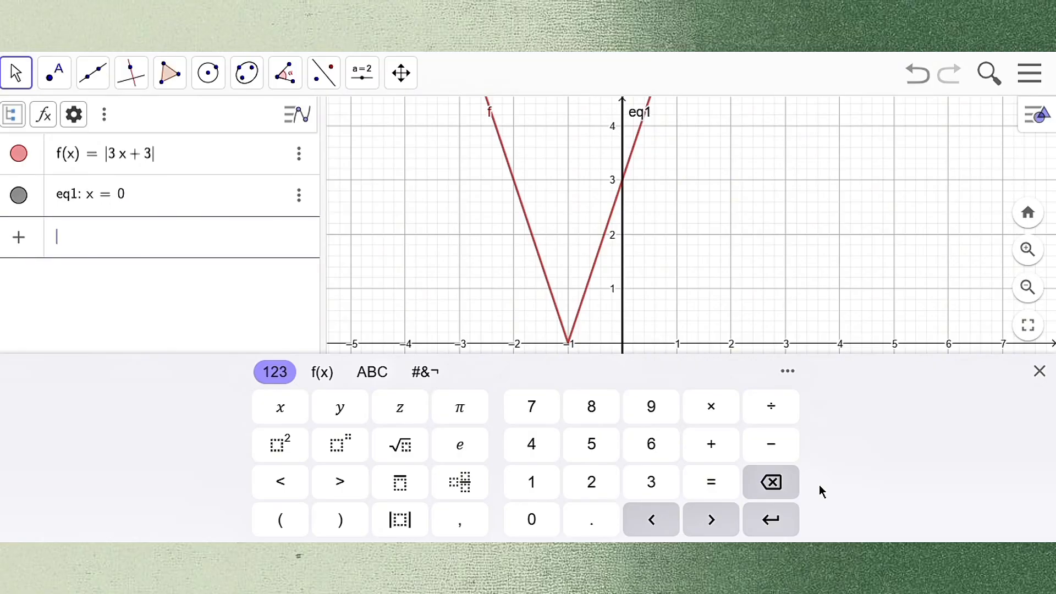
Reflect the absolute-value function f across the line eq1 with the command Refleksi(f, eq1)
{"action": "type", "text": "ref"}
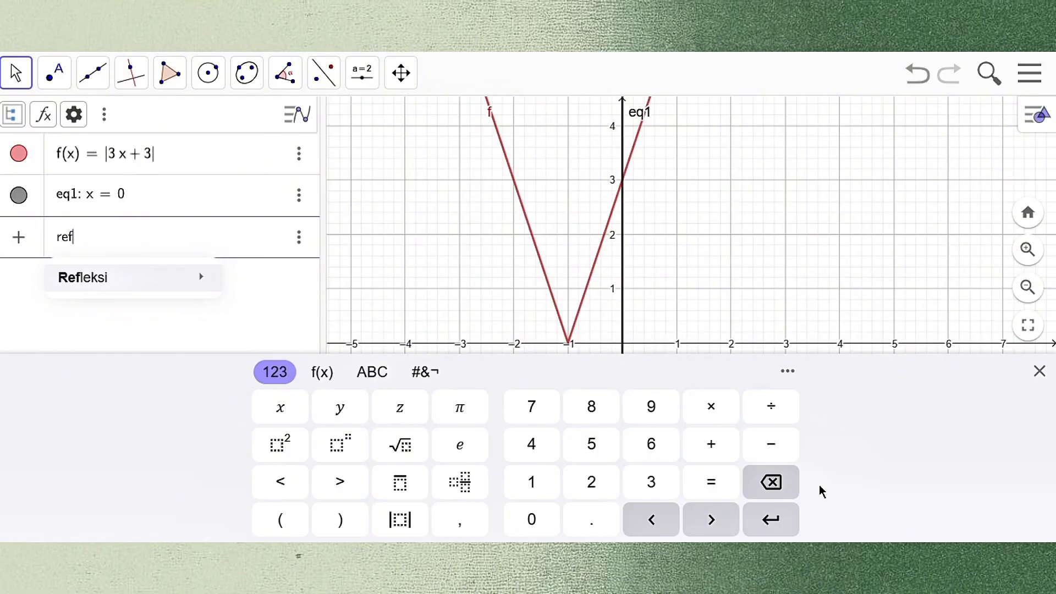
{"action": "mouse_move", "coordinate": [136, 283]}
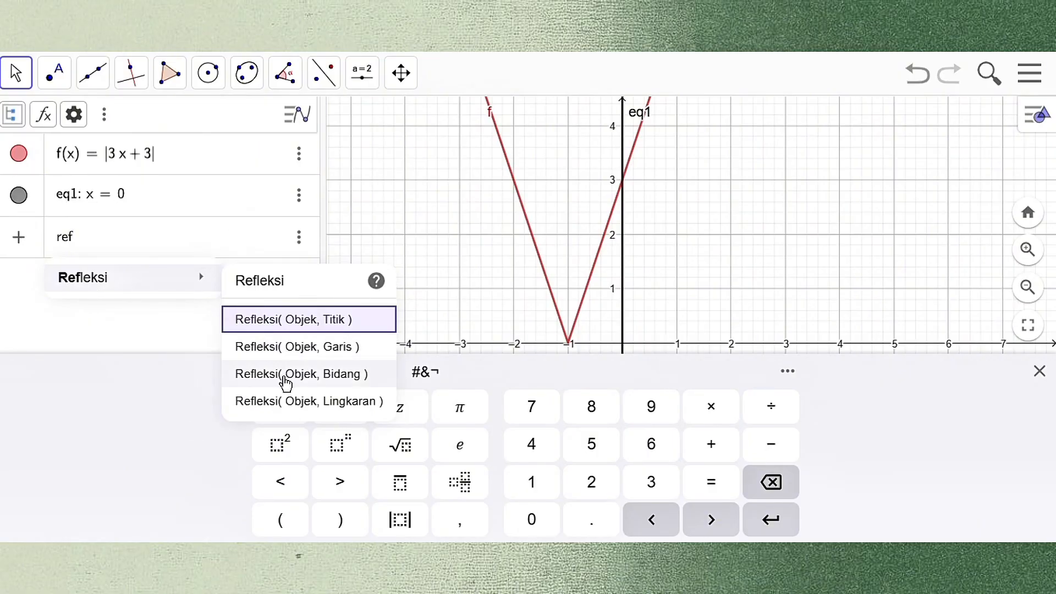
{"action": "left_click", "coordinate": [304, 355]}
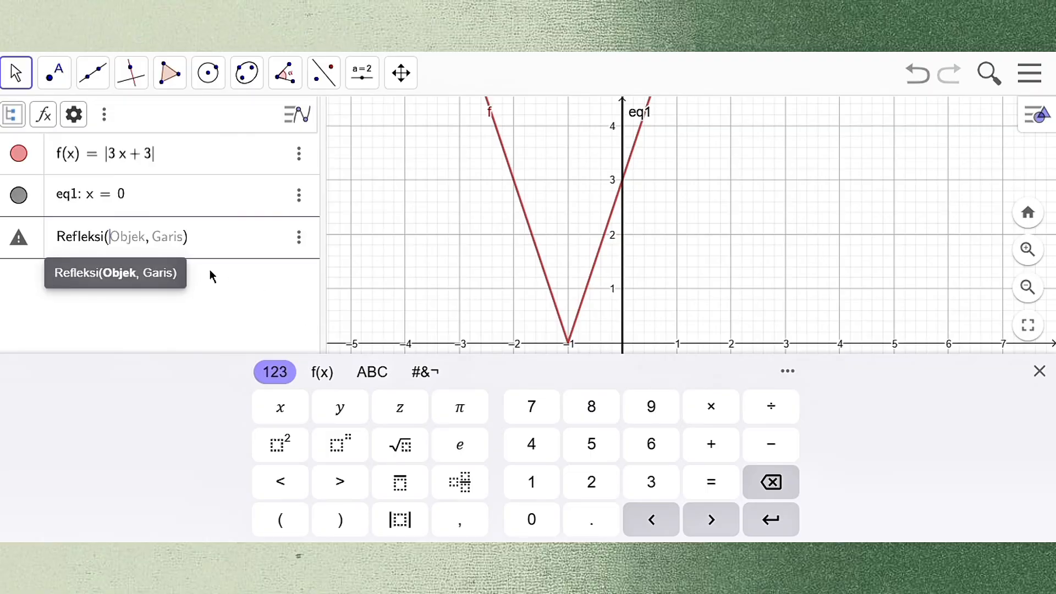
{"action": "type", "text": "f"}
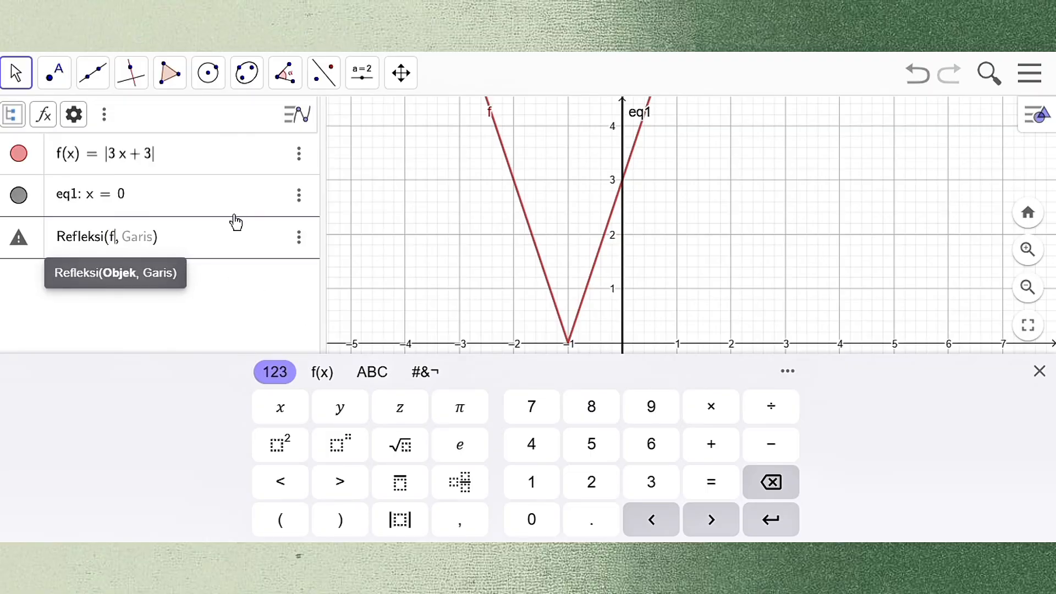
{"action": "left_click", "coordinate": [130, 239]}
{"action": "type", "text": "e"}
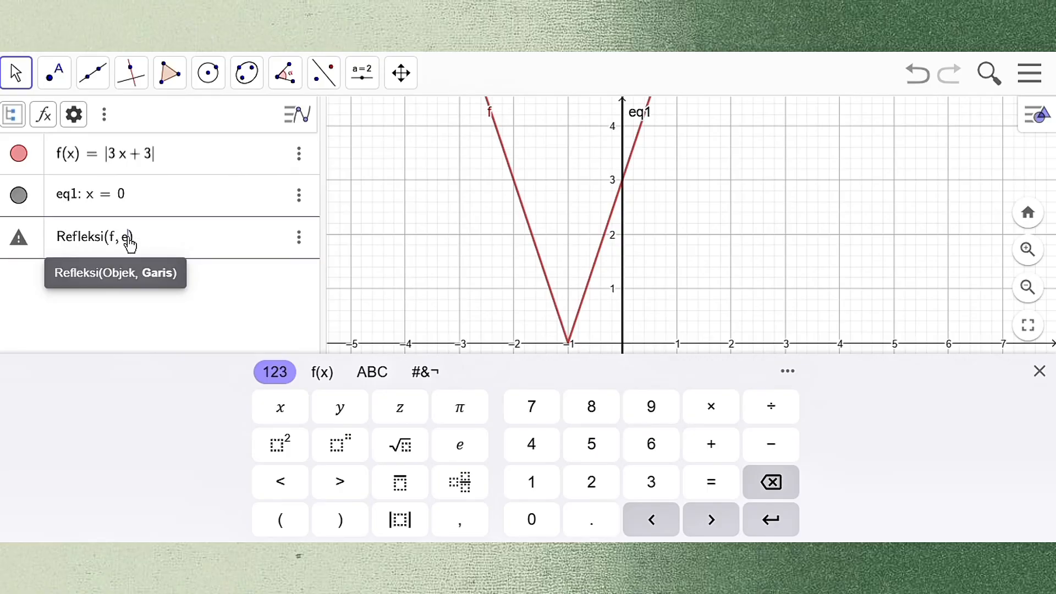
{"action": "type", "text": "q1"}
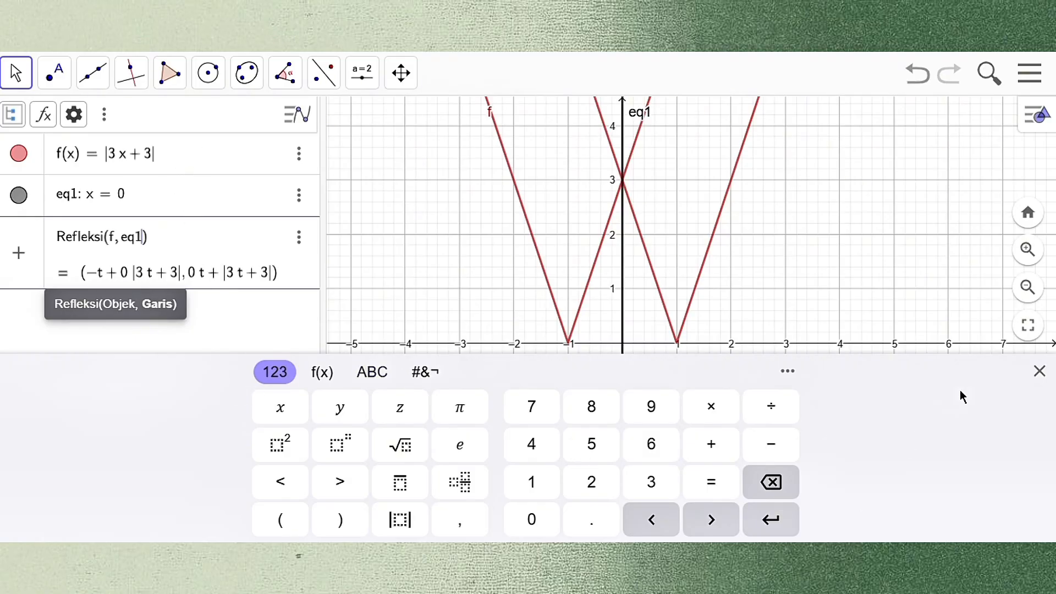
{"action": "left_click", "coordinate": [1040, 372]}
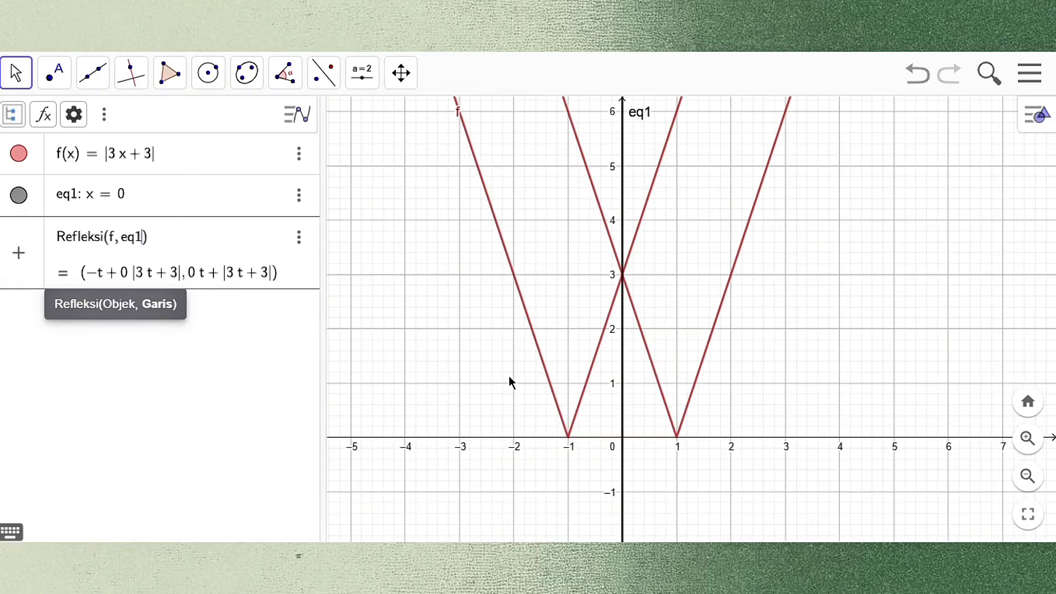
Set the color of the reflected absolute-value graph f₁ to light yellow (#FFFF99)
{"action": "left_click", "coordinate": [297, 237]}
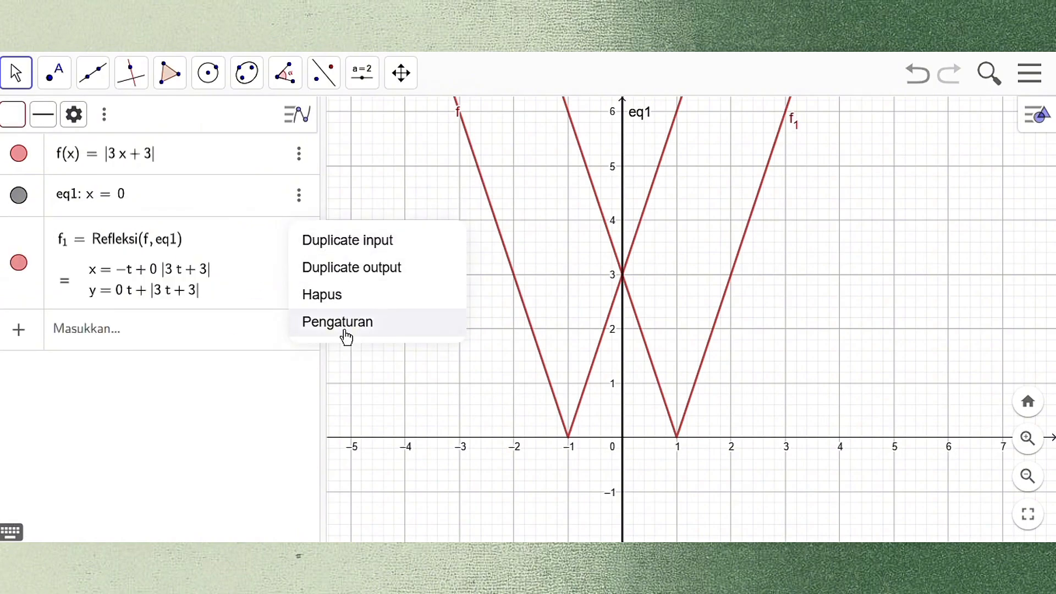
{"action": "left_click", "coordinate": [351, 330]}
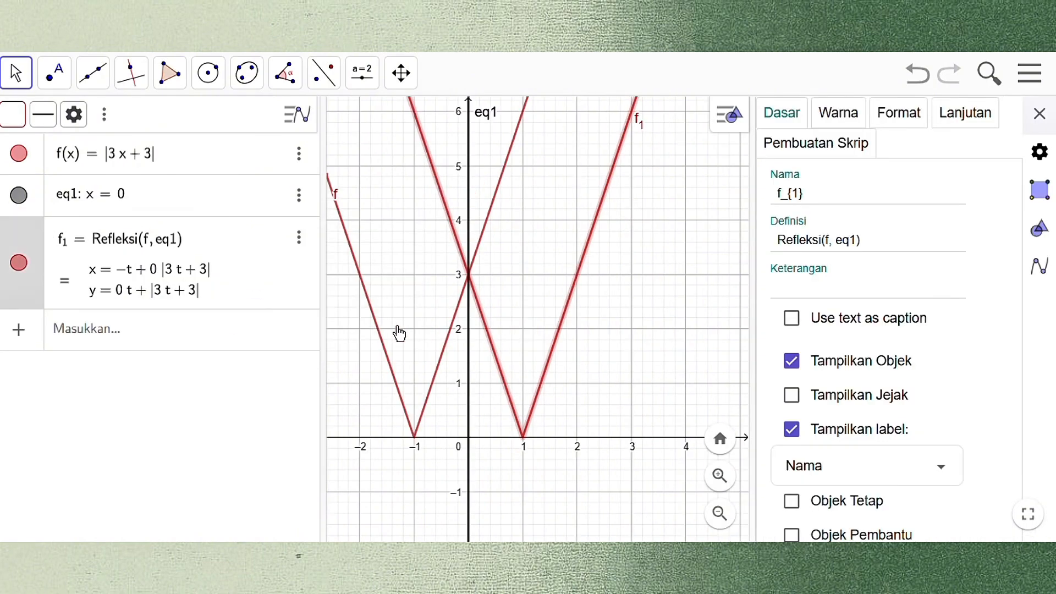
{"action": "left_click", "coordinate": [840, 122]}
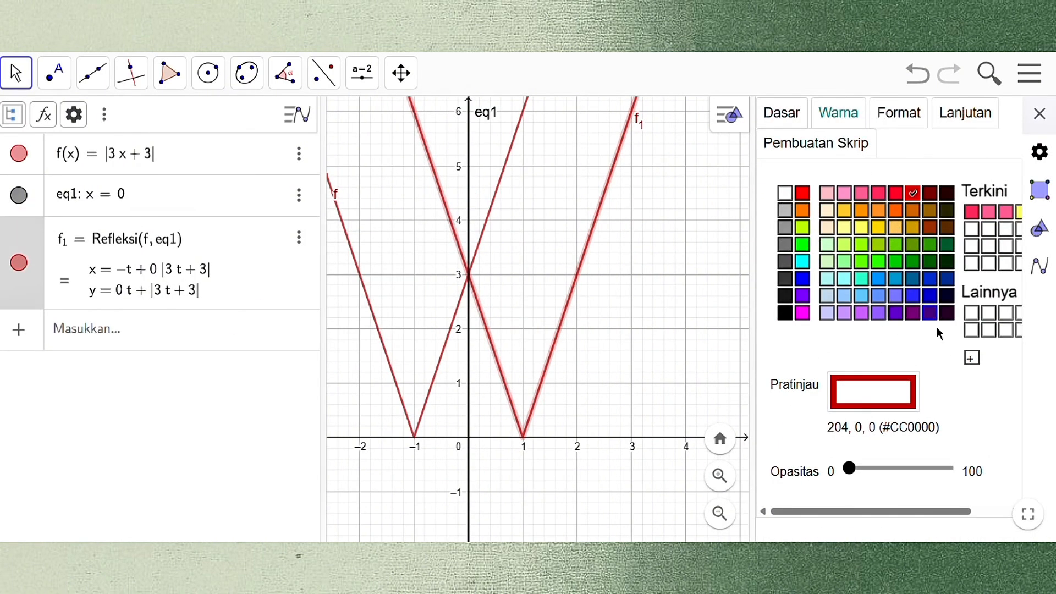
{"action": "left_click", "coordinate": [837, 222]}
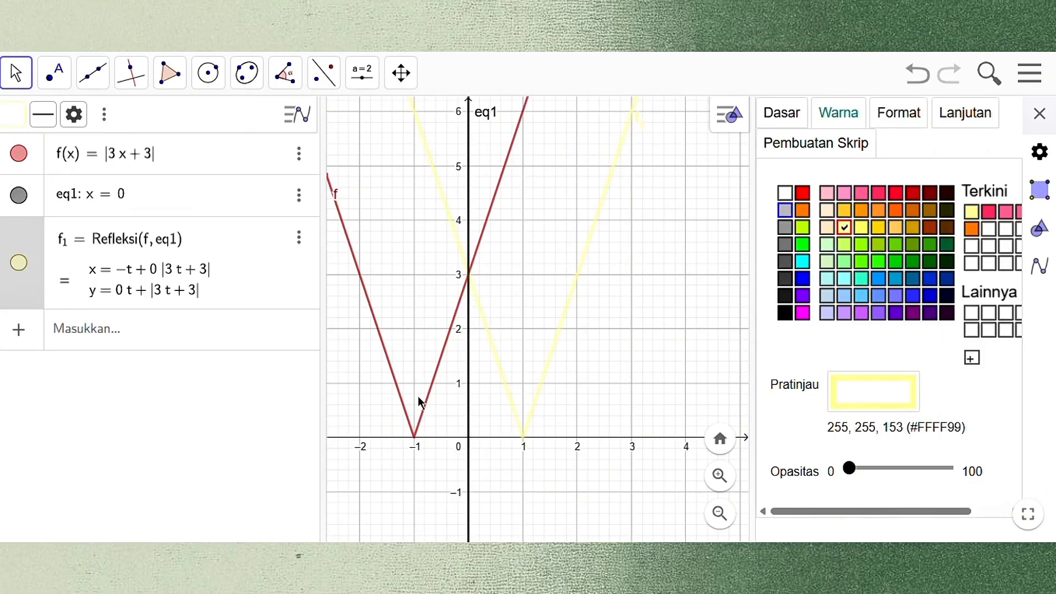
{"action": "left_click", "coordinate": [1035, 117]}
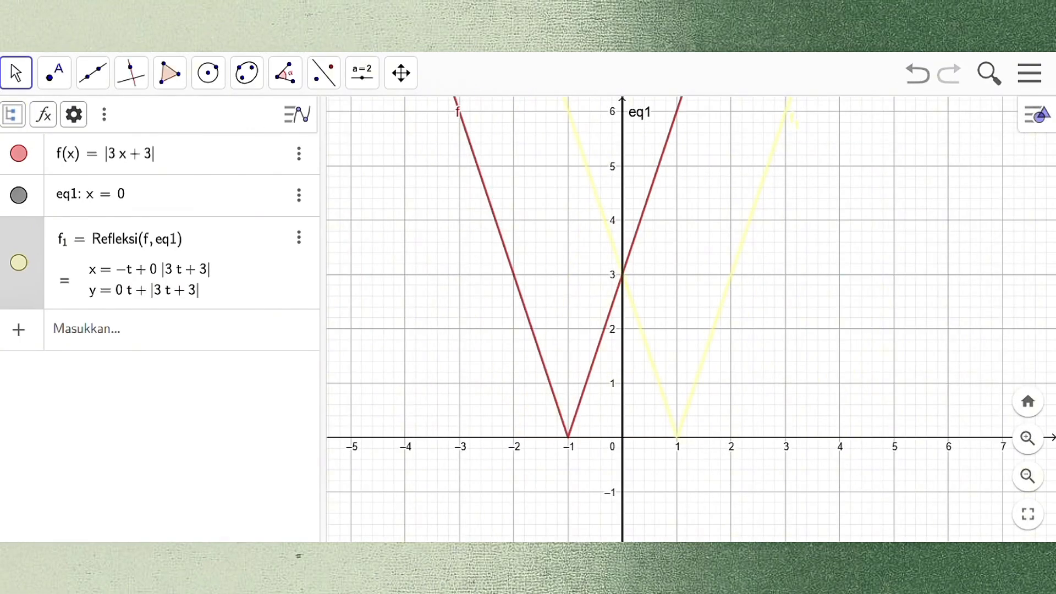
Place new points where the reflected graph f₁ meets the y-axis at (0, 3) and the x-axis at (1, 0)
{"action": "left_click", "coordinate": [55, 73]}
{"action": "left_click", "coordinate": [86, 121]}
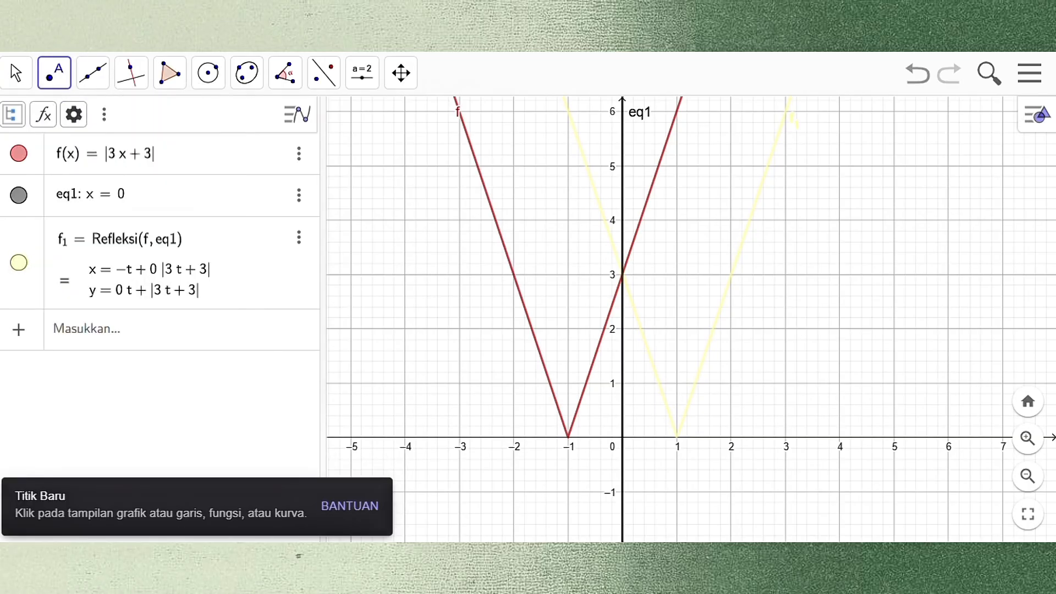
{"action": "left_click", "coordinate": [623, 275]}
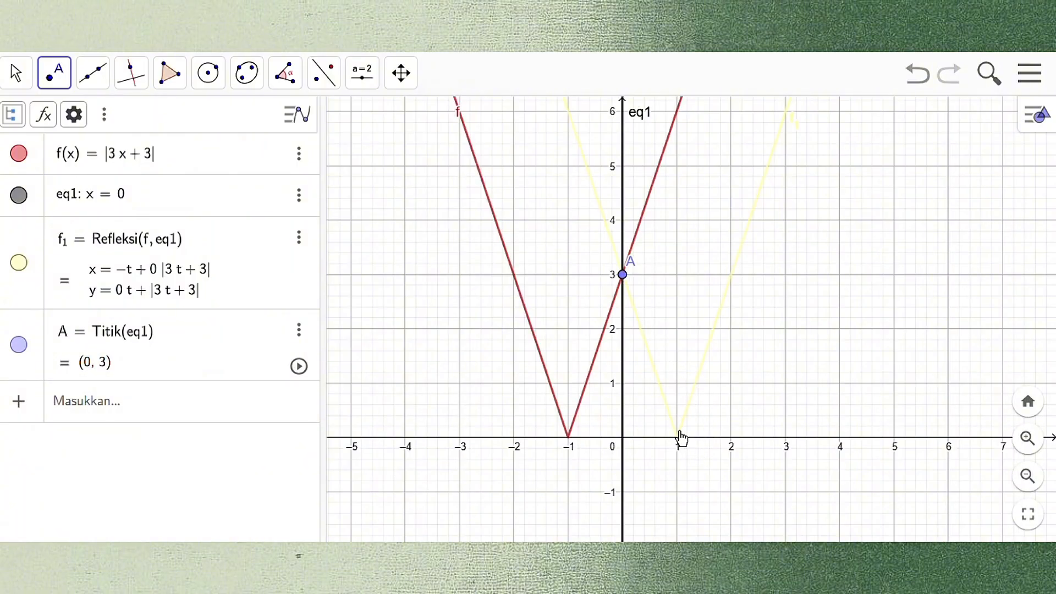
{"action": "left_click", "coordinate": [678, 437]}
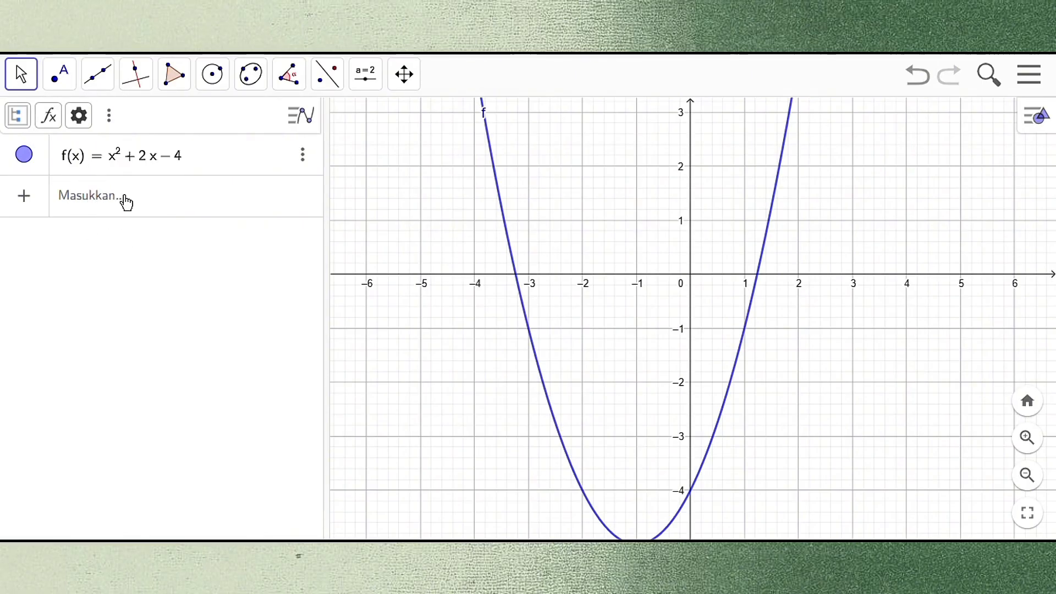
Add the vertical line eq1: x = 0 as a new equation below f(x) = x² + 2x − 4
{"action": "left_click", "coordinate": [190, 195]}
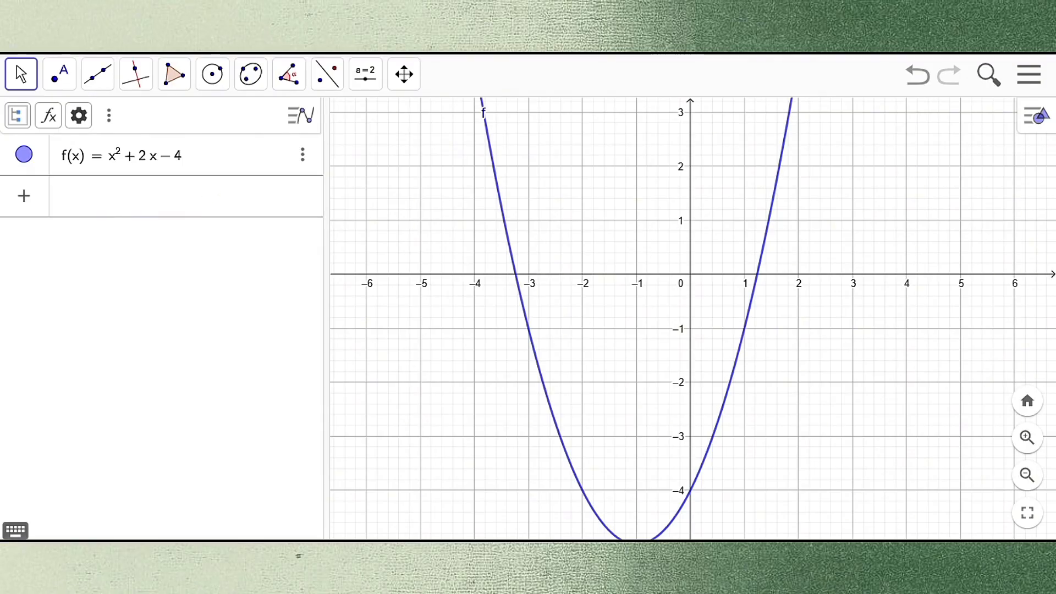
{"action": "type", "text": "eq1"}
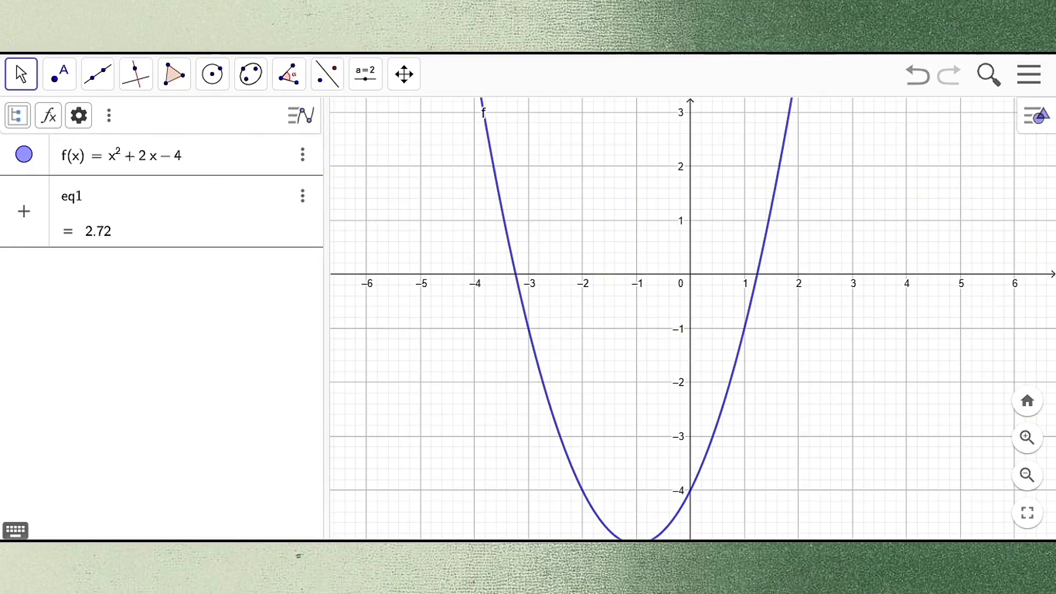
{"action": "type", "text": ":"}
{"action": "type", "text": "x = 0"}
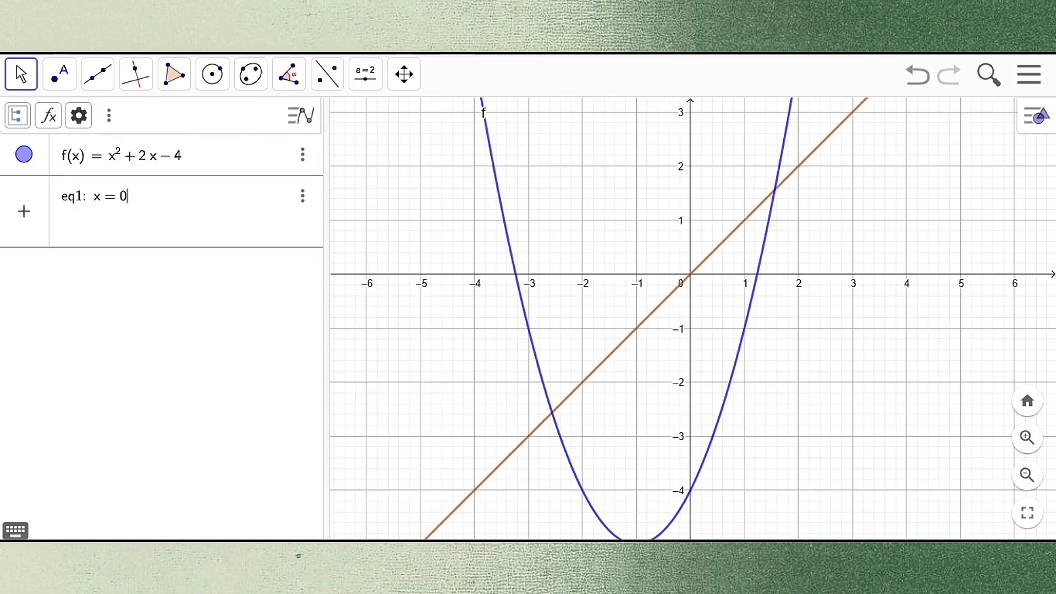
{"action": "key", "text": "Return"}
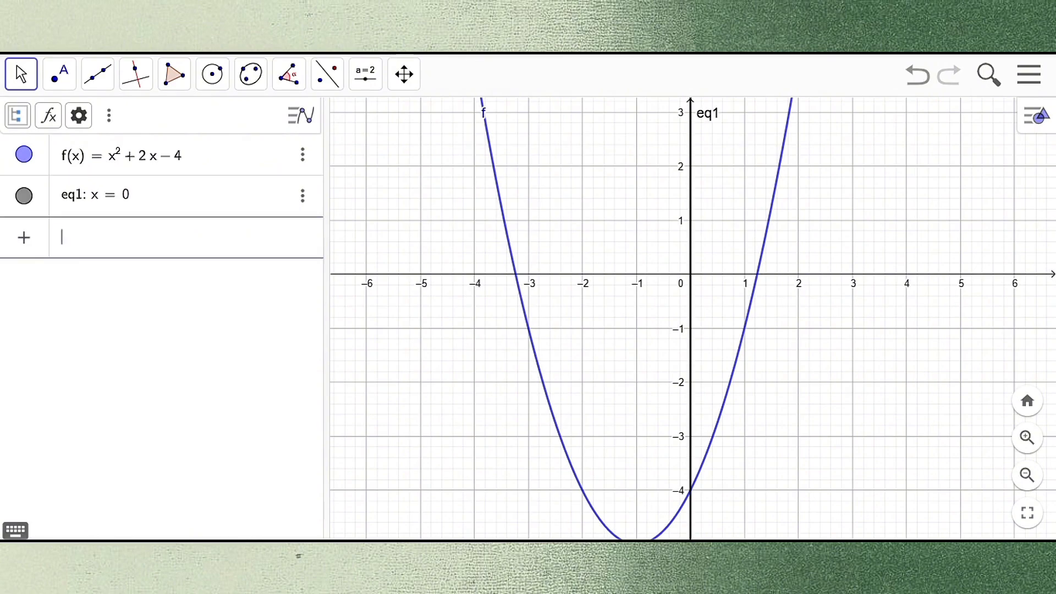
Reflect the quadratic function f across the line eq1 with the command Refleksi(f, eq1)
{"action": "type", "text": "ref"}
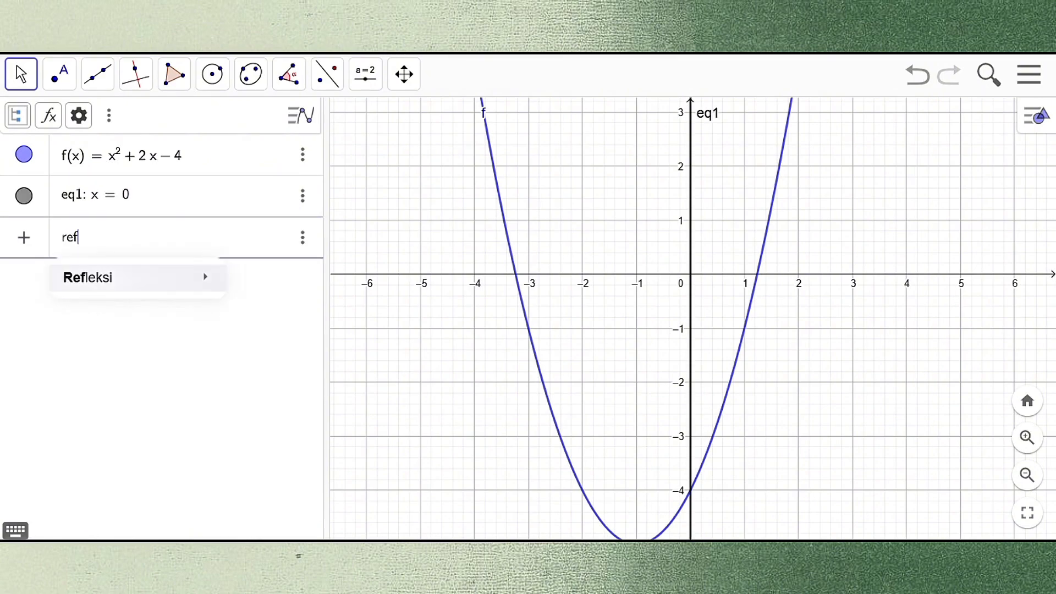
{"action": "mouse_move", "coordinate": [82, 277]}
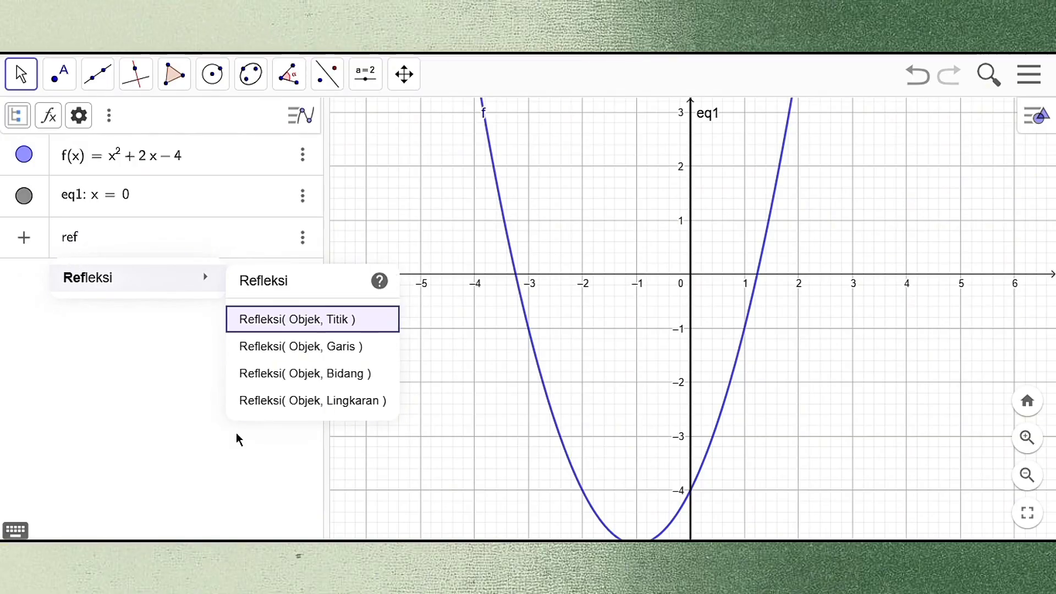
{"action": "left_click", "coordinate": [317, 345]}
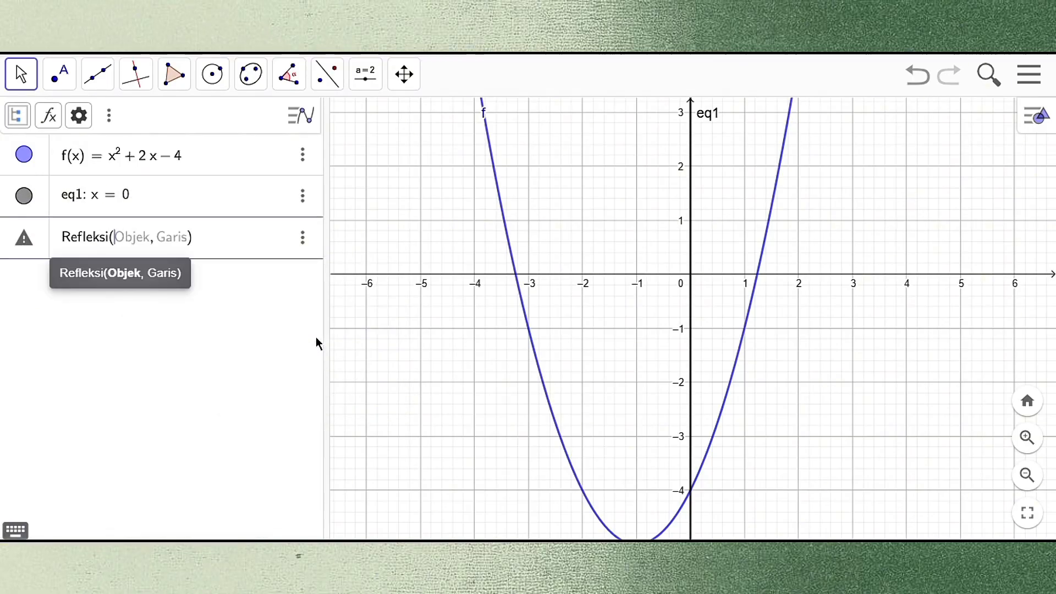
{"action": "type", "text": "f,"}
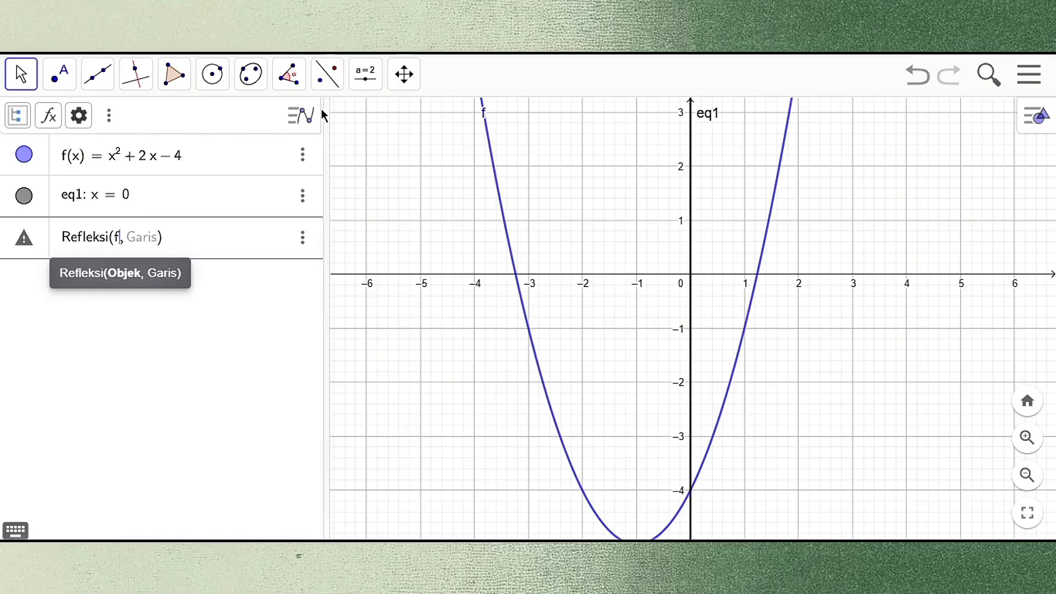
{"action": "left_click", "coordinate": [128, 242]}
{"action": "type", "text": "eq1"}
{"action": "key", "text": "Return"}
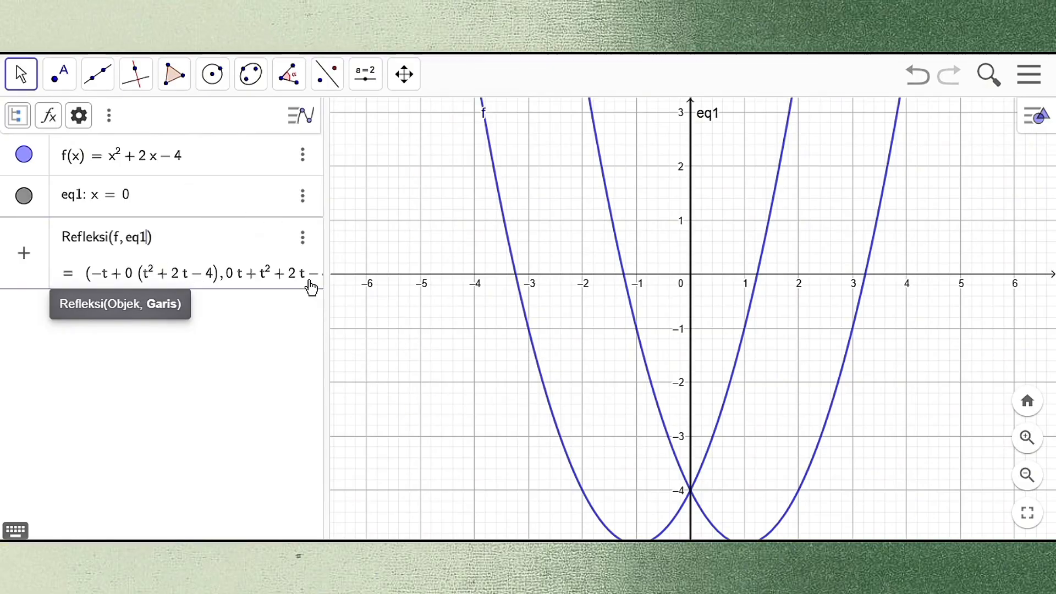
Set the color of the reflected parabola f₁ to red
{"action": "left_click", "coordinate": [302, 237]}
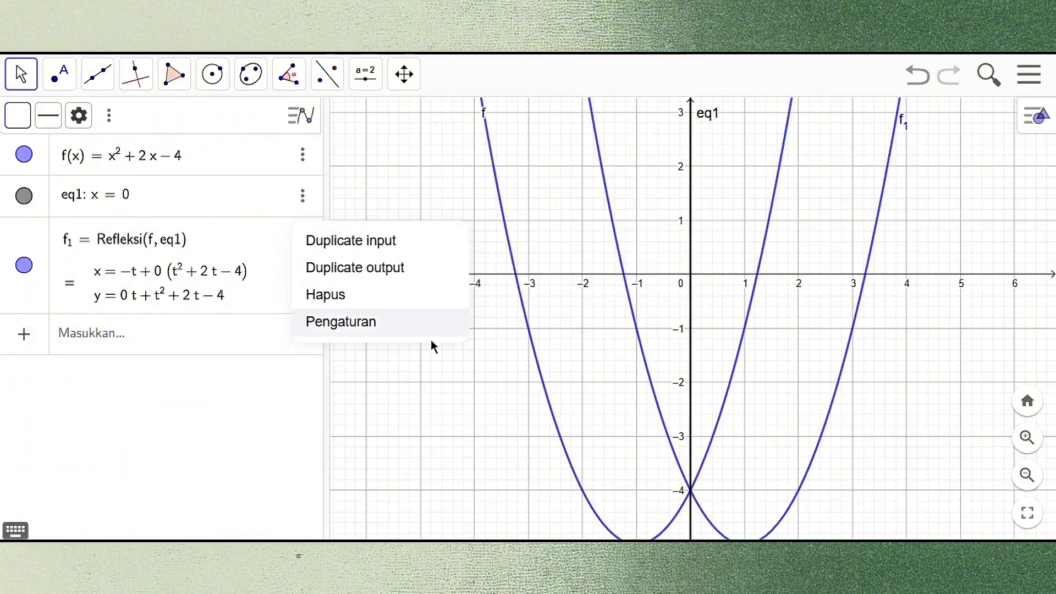
{"action": "left_click", "coordinate": [395, 323]}
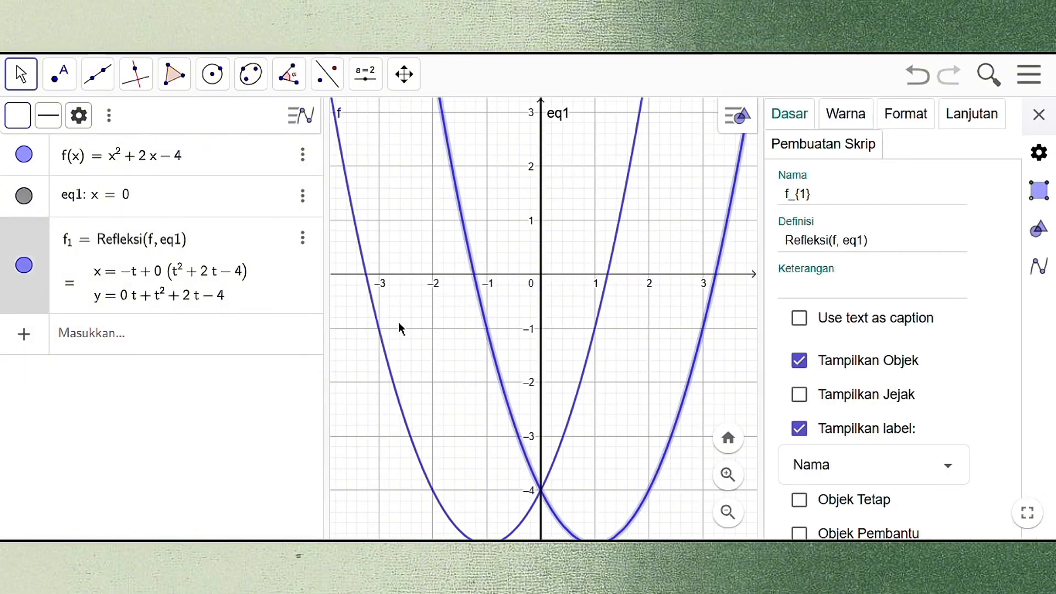
{"action": "left_click", "coordinate": [831, 108]}
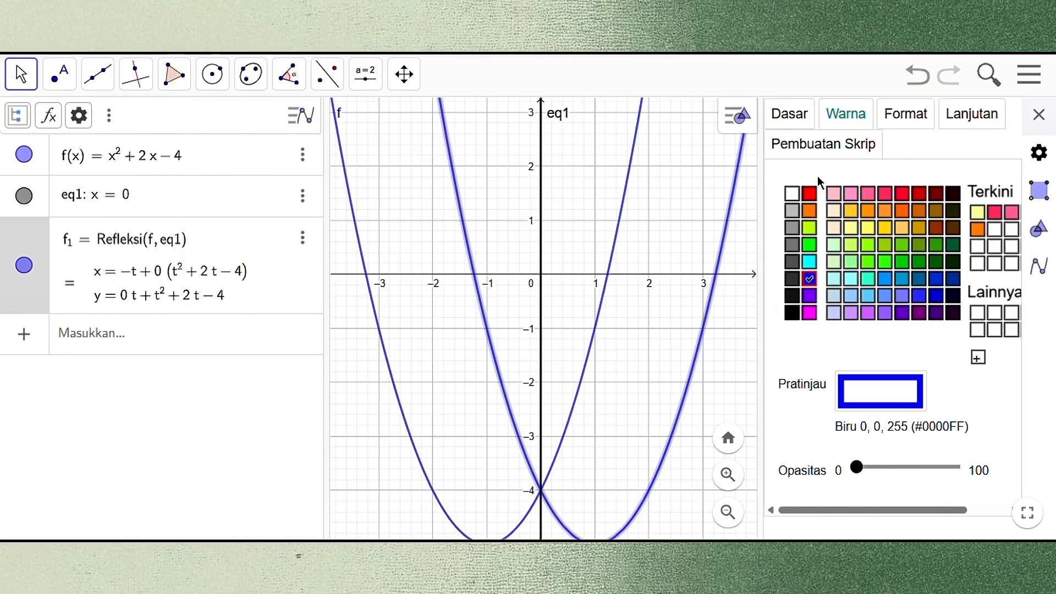
{"action": "left_click", "coordinate": [807, 193]}
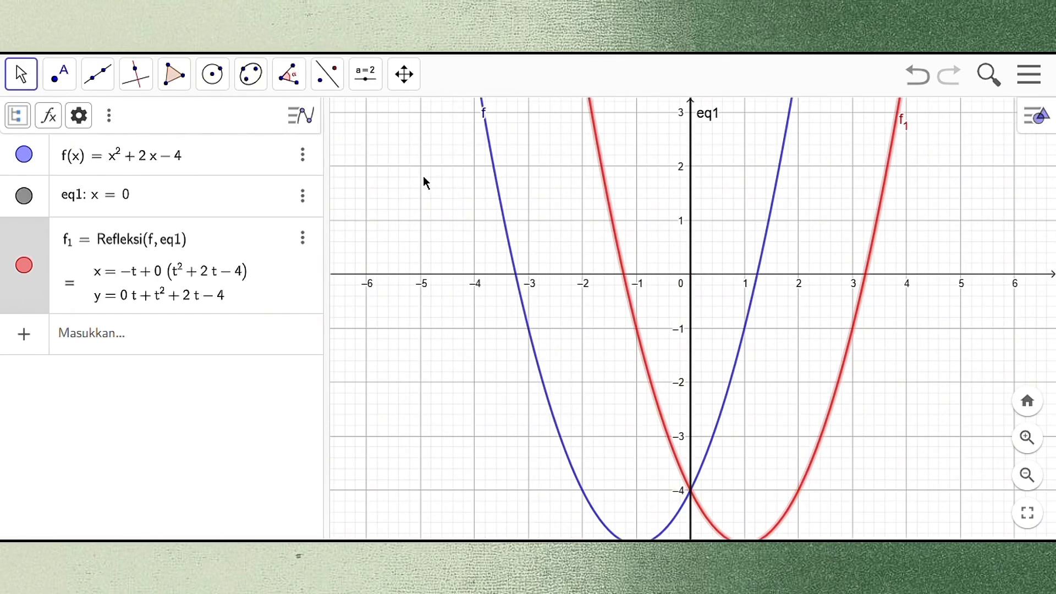
Mark both intersections of the red parabola f₁ with the x-axis using new points
{"action": "left_click", "coordinate": [59, 74]}
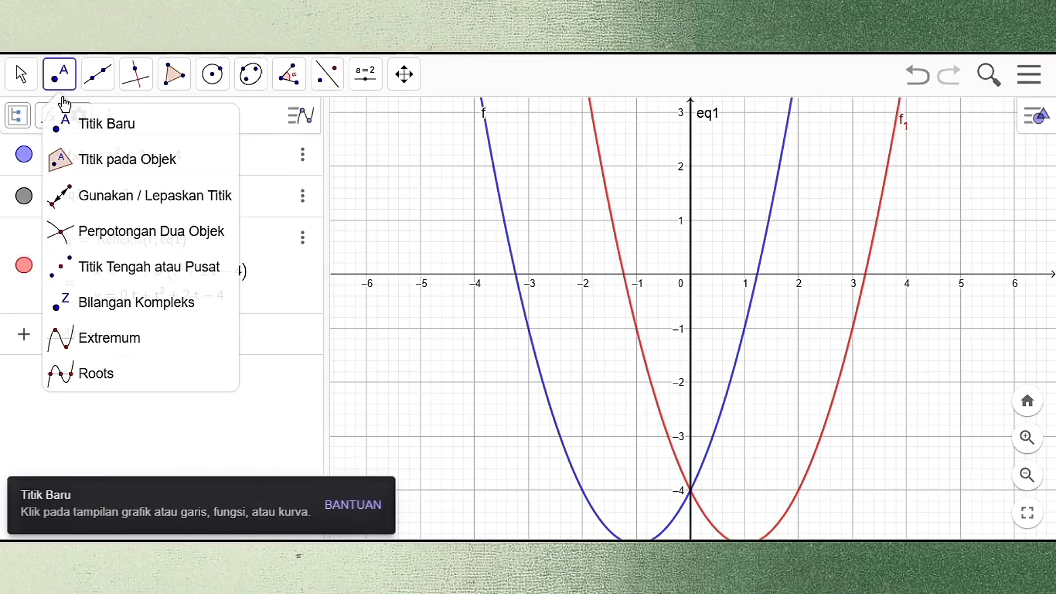
{"action": "left_click", "coordinate": [83, 125]}
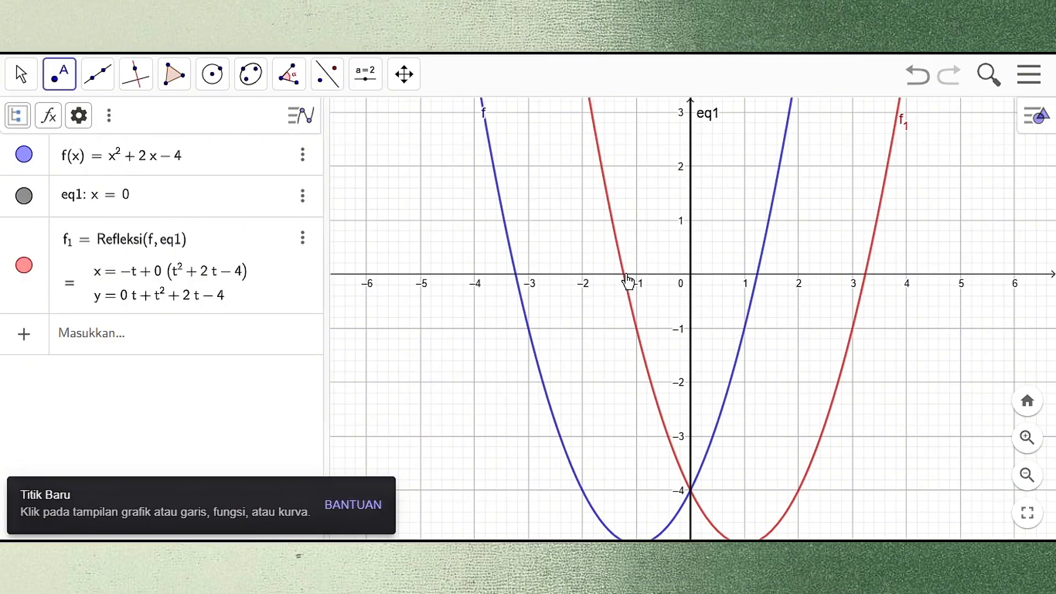
{"action": "left_click", "coordinate": [626, 274]}
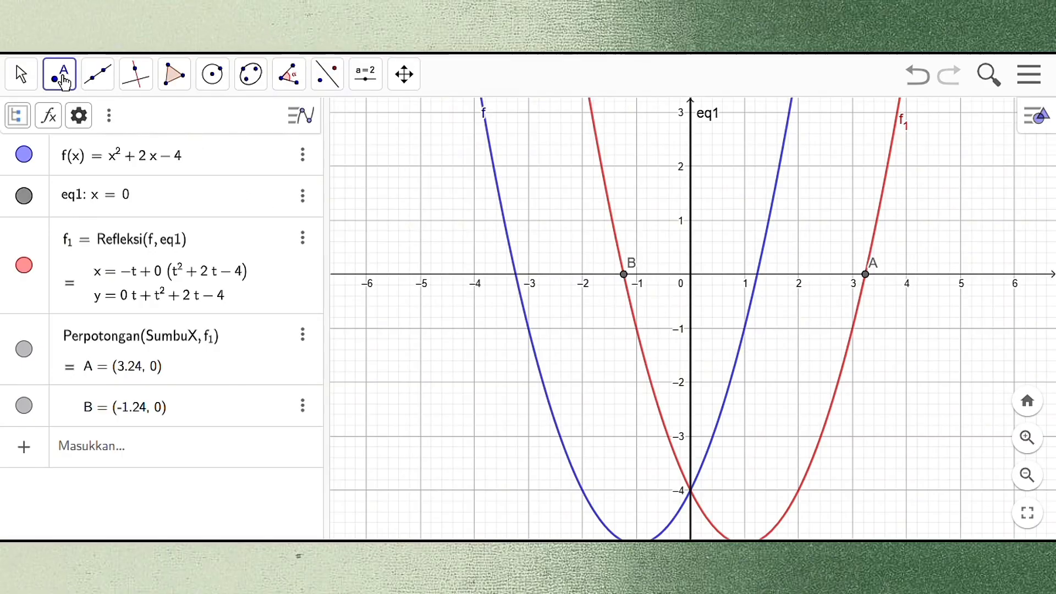
{"action": "left_click", "coordinate": [21, 73]}
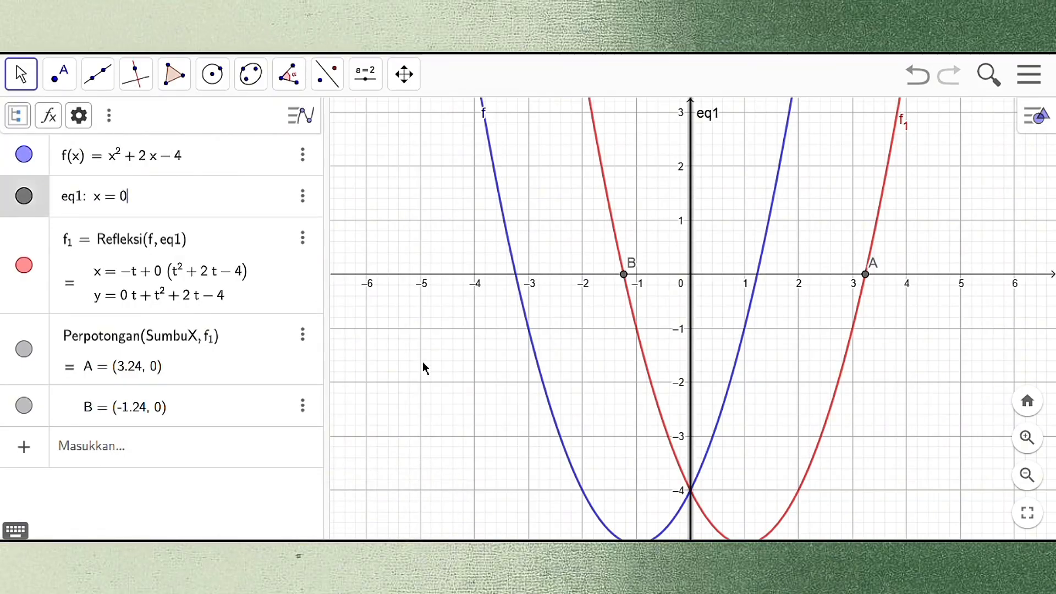
Place a point on the red parabola f₁ at its lowest point, about (1, −5)
{"action": "left_click_drag", "start_coordinate": [460, 519], "coordinate": [484, 420]}
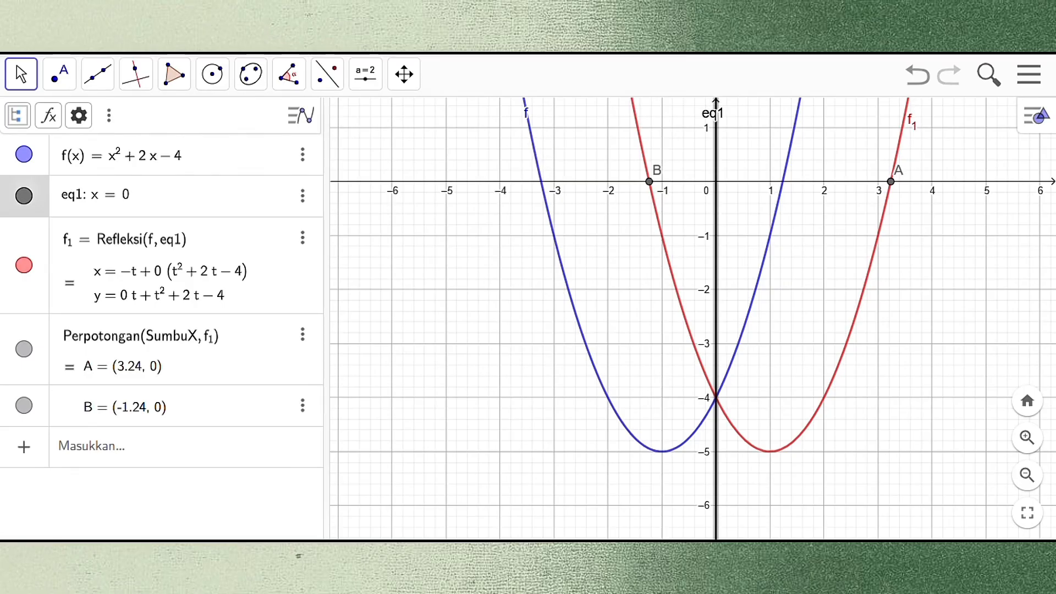
{"action": "left_click", "coordinate": [60, 74]}
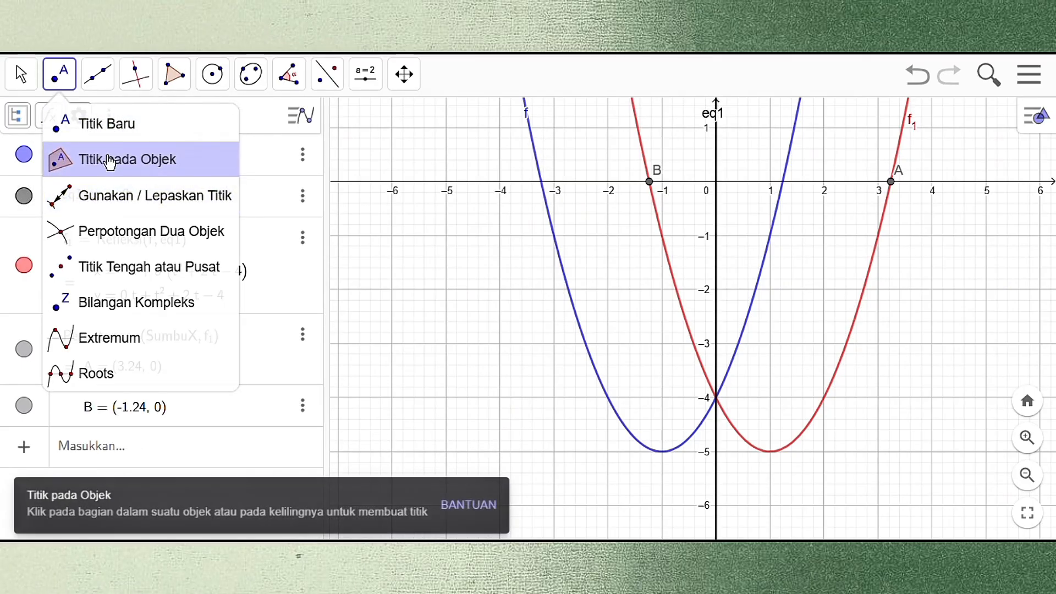
{"action": "left_click", "coordinate": [110, 159]}
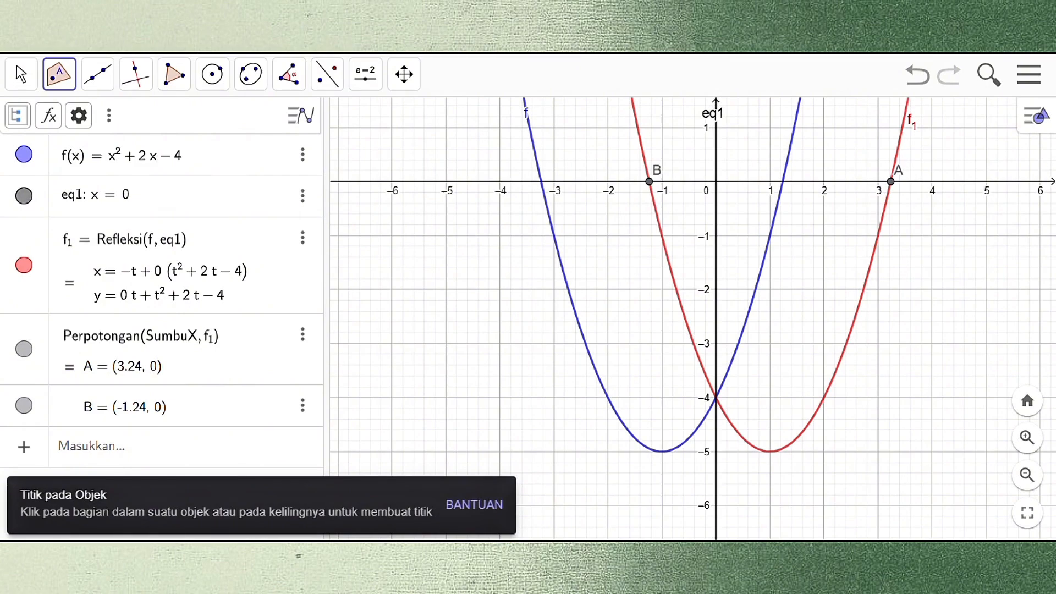
{"action": "left_click", "coordinate": [771, 458]}
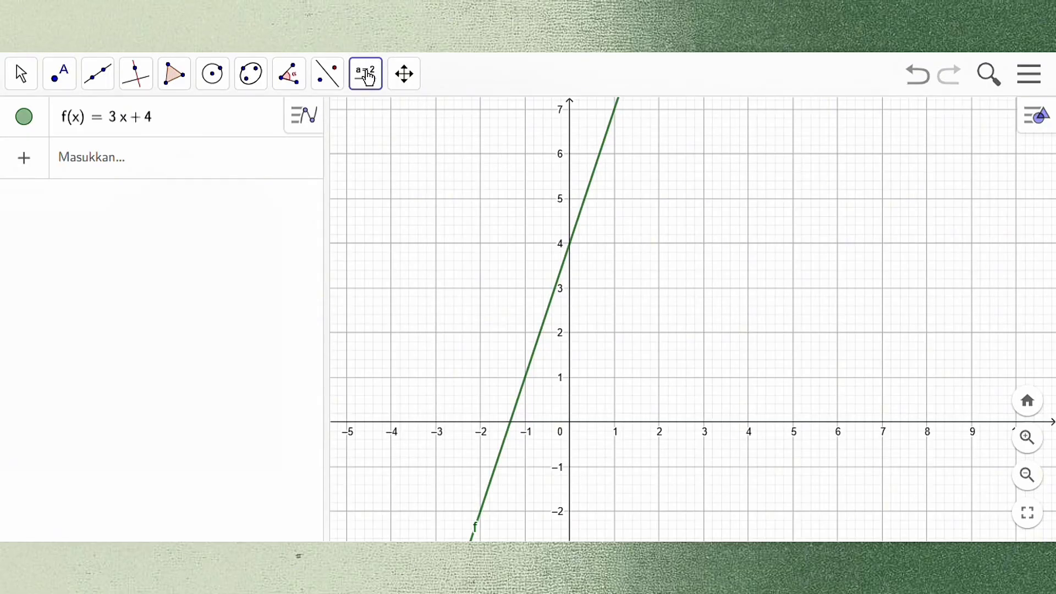
Create an angle slider α = 45° ranging from 0° to 360° with an increment of 1° on the graph of f(x) = 3x + 4
{"action": "left_click", "coordinate": [374, 87]}
{"action": "left_click", "coordinate": [417, 149]}
{"action": "left_click", "coordinate": [429, 130]}
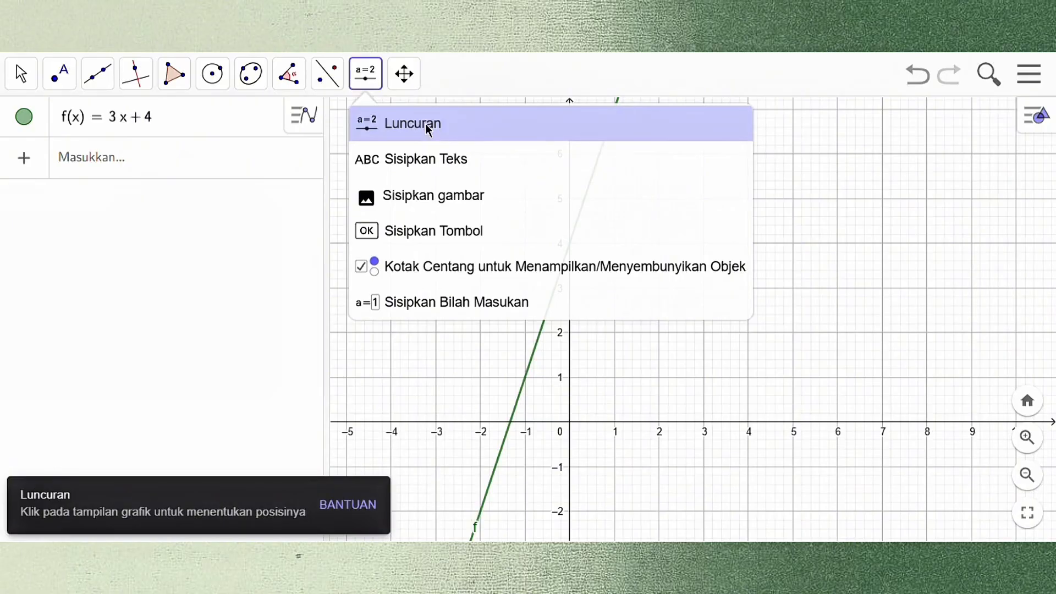
{"action": "left_click", "coordinate": [396, 191]}
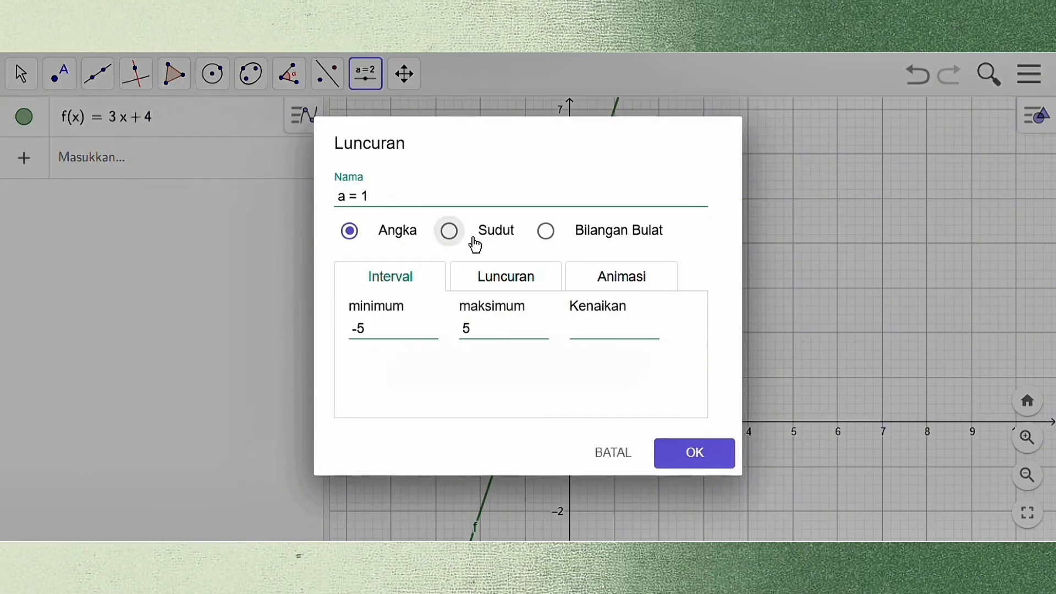
{"action": "left_click", "coordinate": [457, 237]}
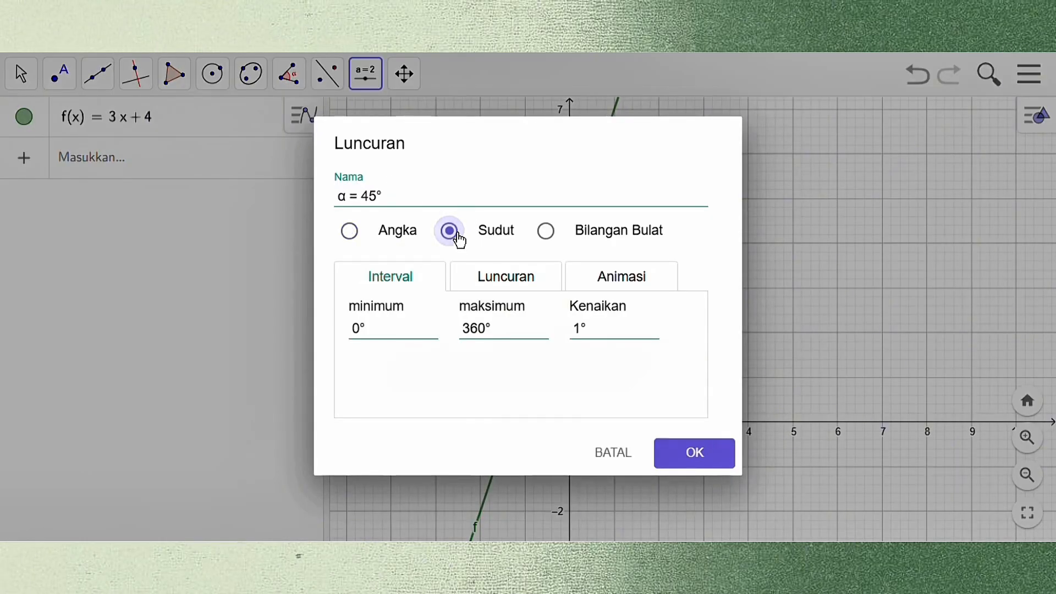
{"action": "left_click", "coordinate": [719, 456]}
{"action": "left_click", "coordinate": [21, 74]}
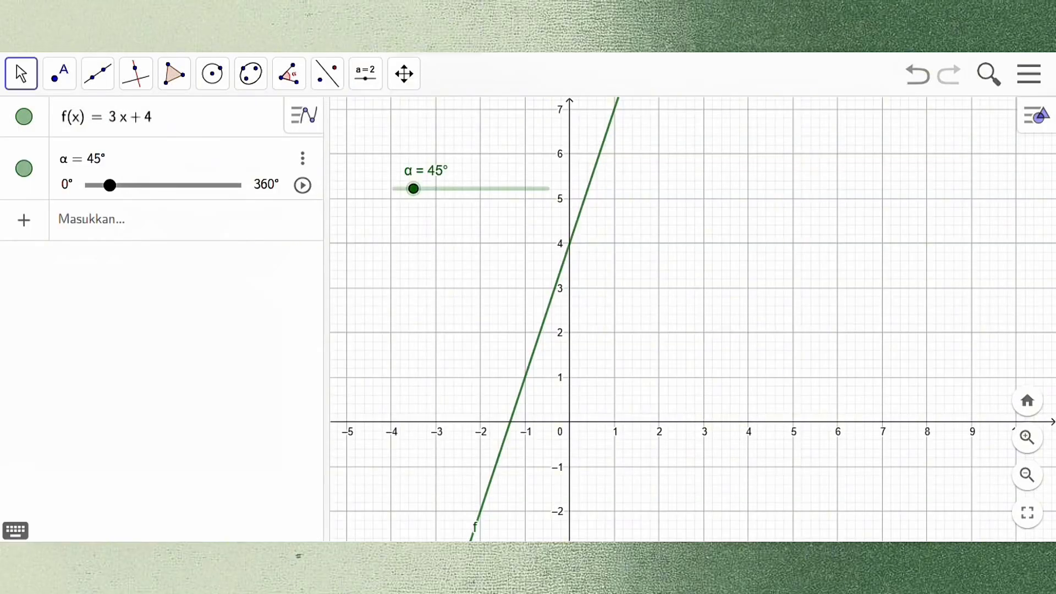
Rotate the line f by the angle a about the origin with the command Rotasi(f, a)
{"action": "left_click", "coordinate": [188, 234]}
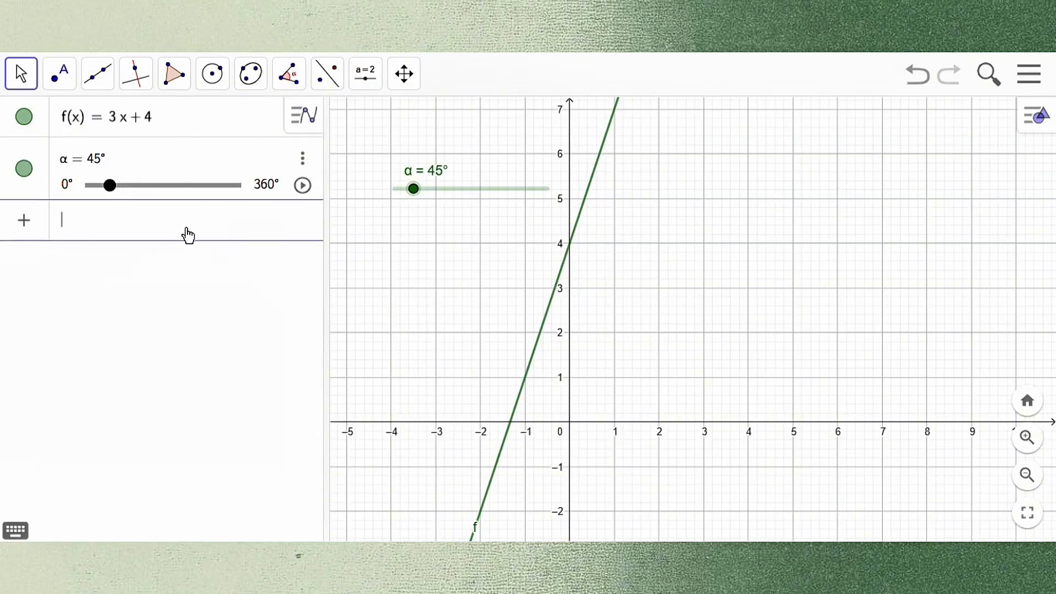
{"action": "type", "text": "rot"}
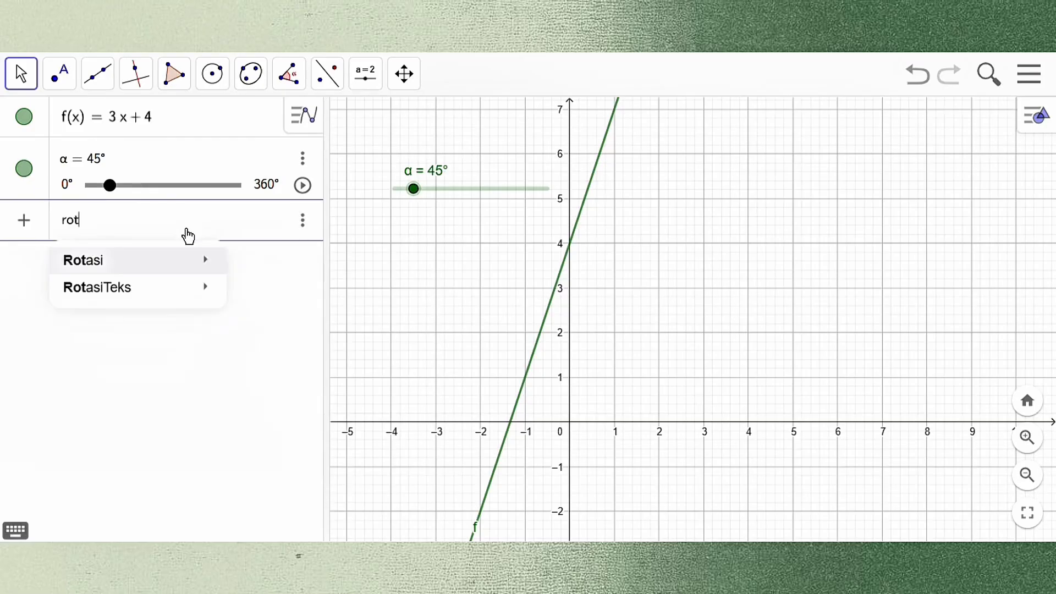
{"action": "mouse_move", "coordinate": [191, 264]}
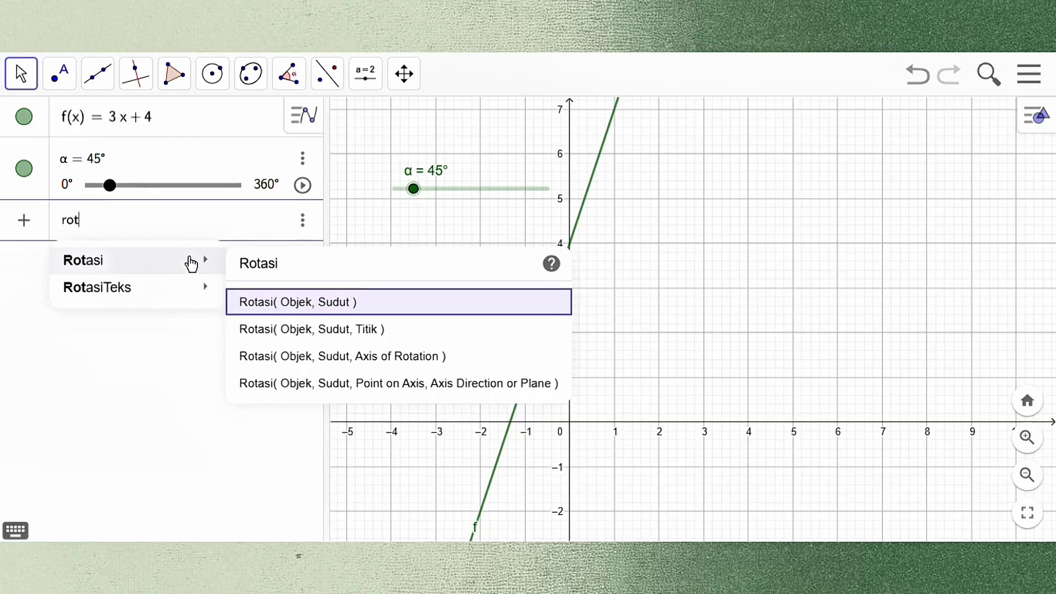
{"action": "left_click", "coordinate": [290, 307]}
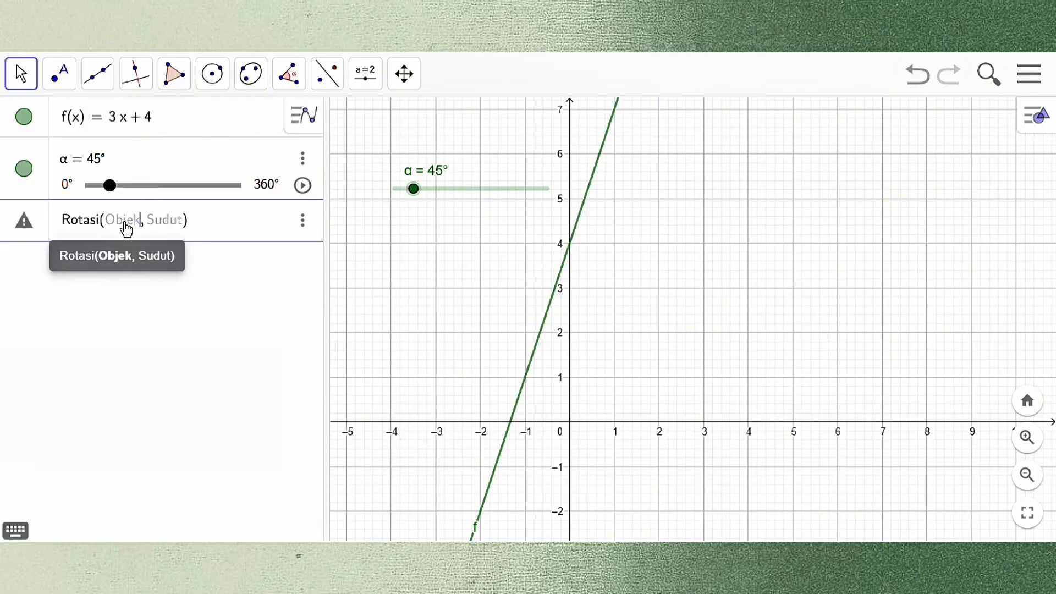
{"action": "type", "text": "f"}
{"action": "key", "text": "Tab"}
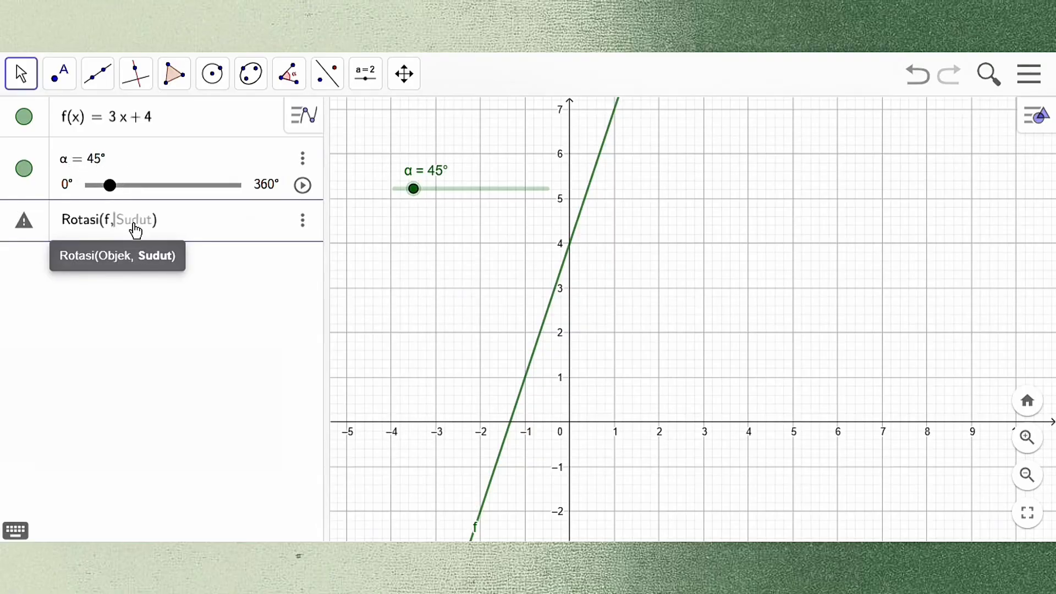
{"action": "type", "text": "a"}
{"action": "key", "text": "Return"}
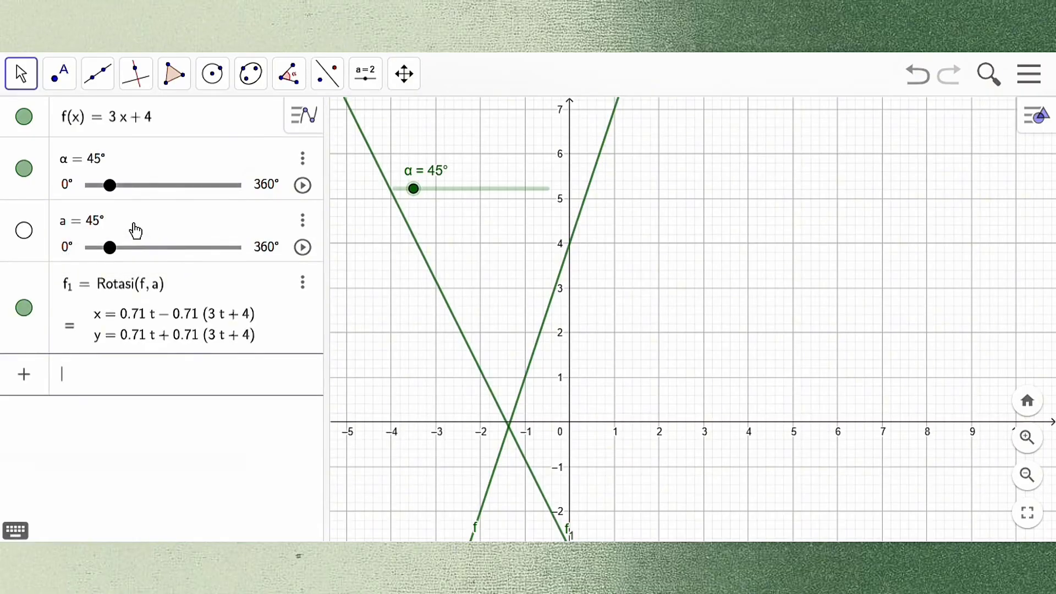
{"action": "left_click", "coordinate": [375, 202]}
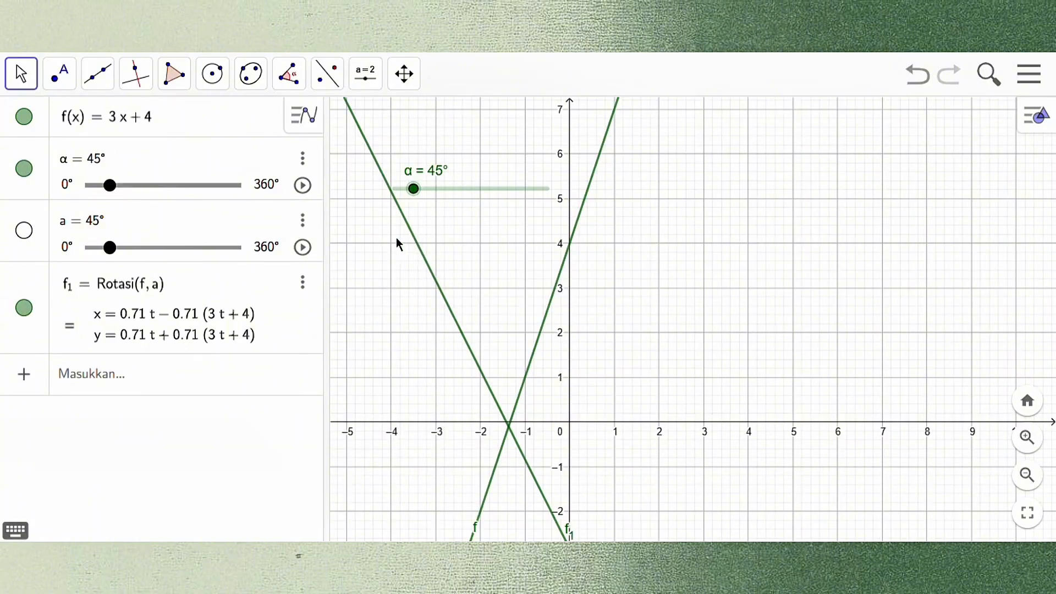
Set the color of the rotated line f₁ to orange (#FF9900)
{"action": "left_click", "coordinate": [302, 282]}
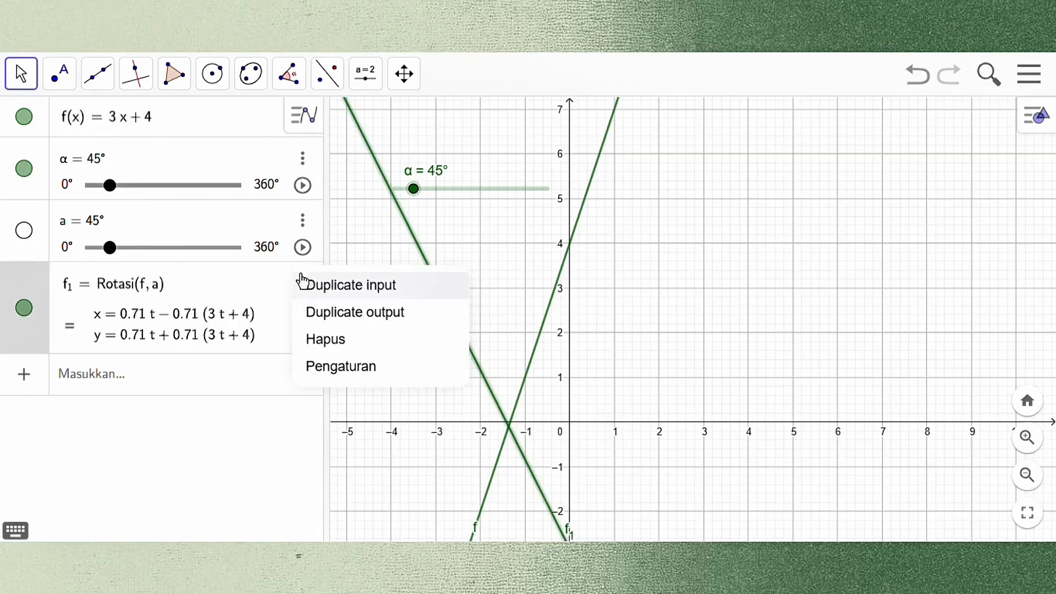
{"action": "left_click", "coordinate": [351, 367]}
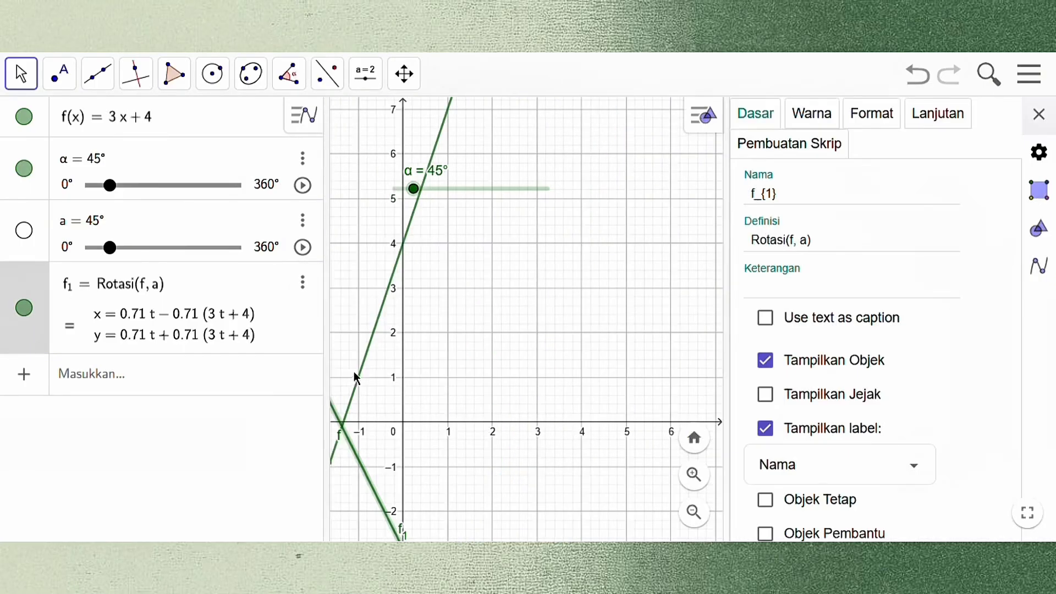
{"action": "left_click", "coordinate": [812, 121]}
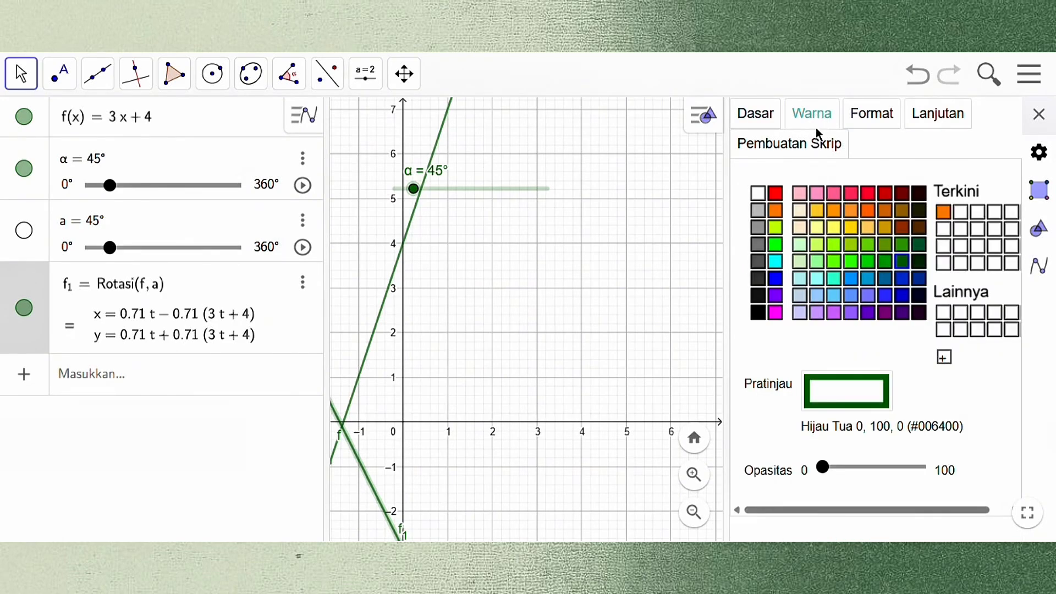
{"action": "left_click", "coordinate": [834, 211]}
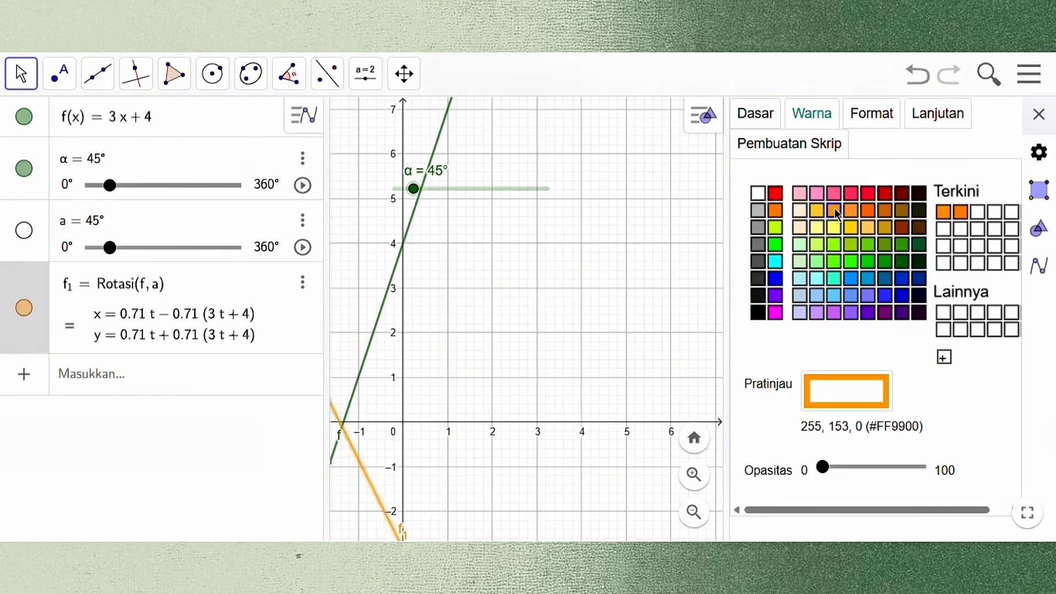
{"action": "left_click", "coordinate": [1027, 120]}
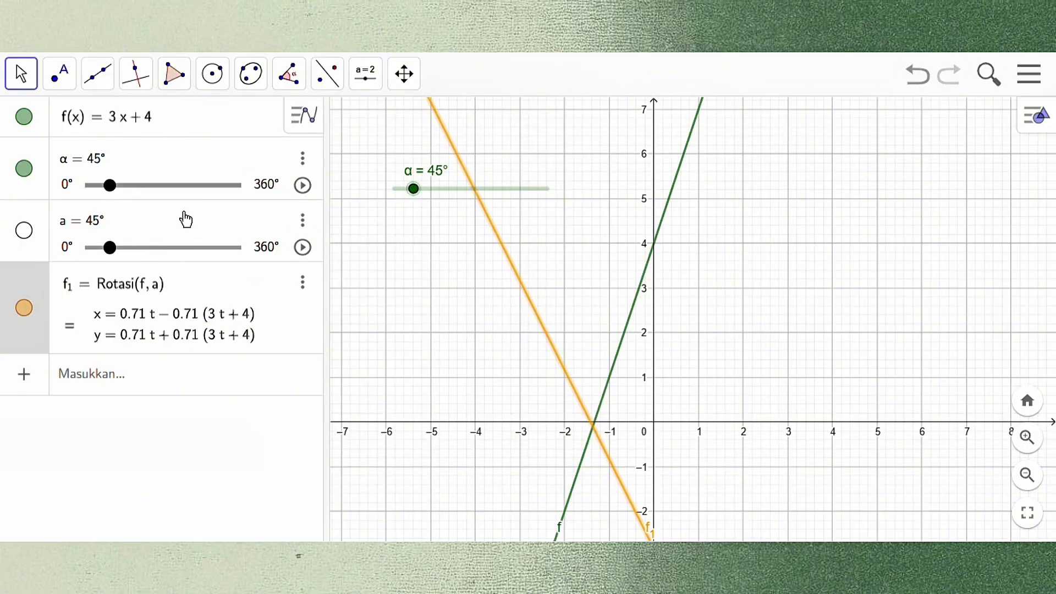
Set the rotation angle a to 180°
{"action": "left_click", "coordinate": [103, 222]}
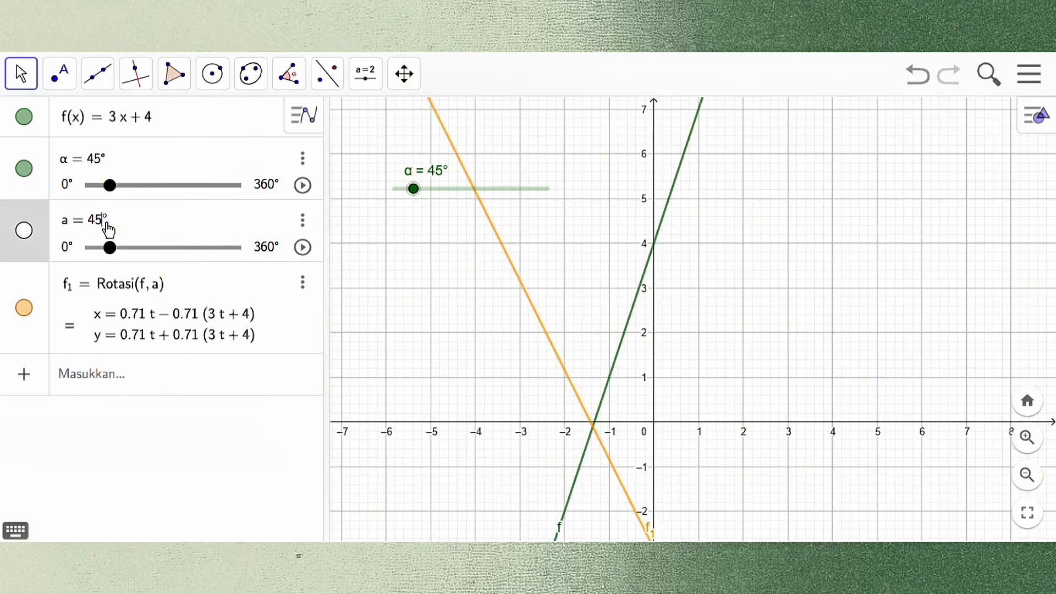
{"action": "key", "text": "BackSpace"}
{"action": "key", "text": "BackSpace"}
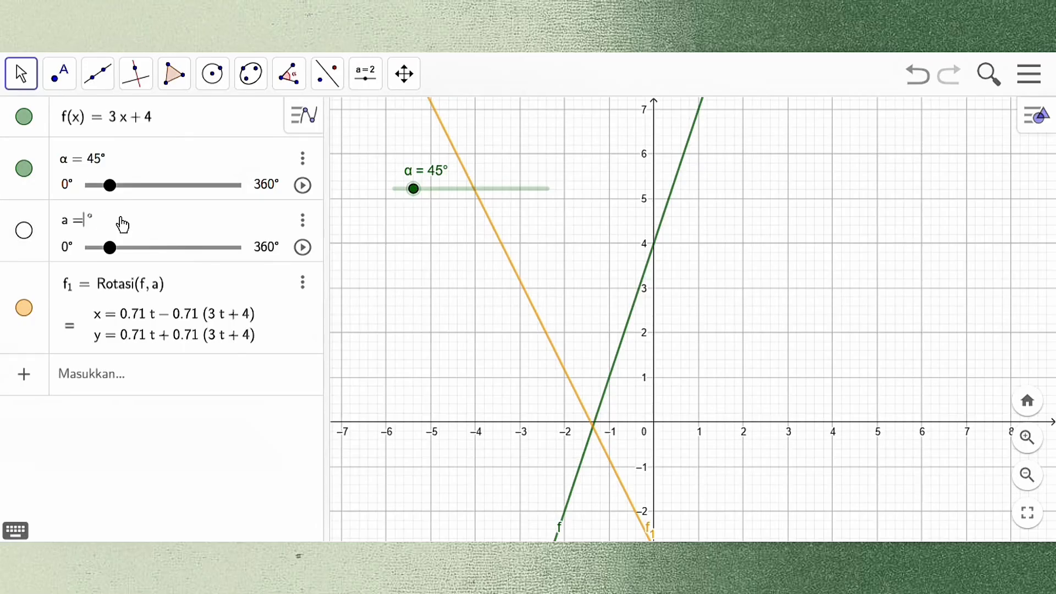
{"action": "type", "text": "180"}
{"action": "key", "text": "Return"}
{"action": "left_click_drag", "start_coordinate": [846, 420], "coordinate": [813, 272]}
{"action": "left_click_drag", "start_coordinate": [825, 385], "coordinate": [797, 319]}
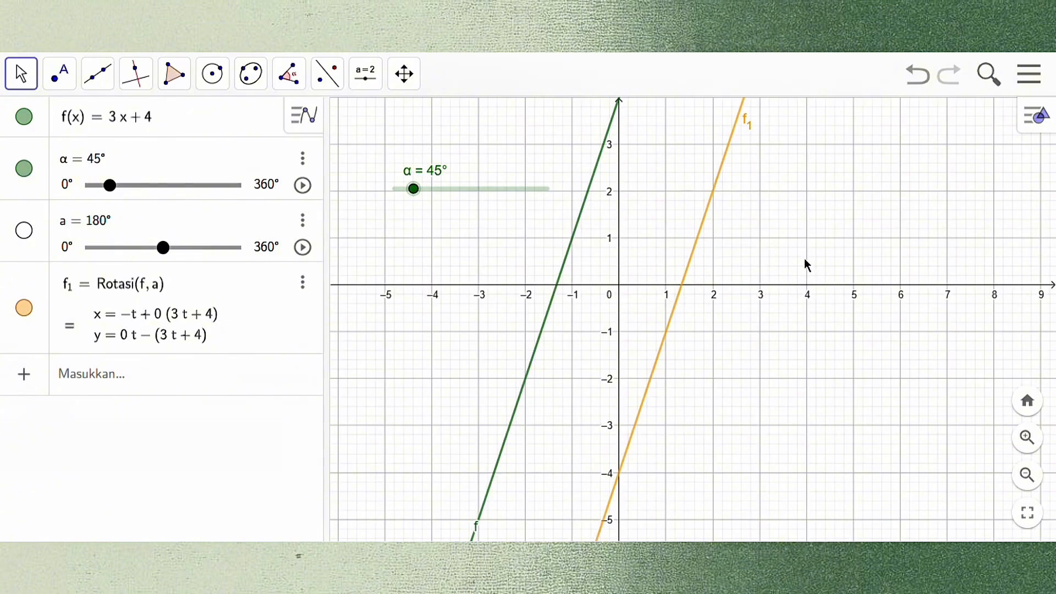
{"action": "mouse_move", "coordinate": [782, 238]}
{"action": "left_mouse_down"}
{"action": "mouse_move", "coordinate": [776, 302]}
{"action": "mouse_move", "coordinate": [743, 373]}
{"action": "mouse_move", "coordinate": [752, 276]}
{"action": "mouse_move", "coordinate": [768, 252]}
{"action": "left_mouse_up"}
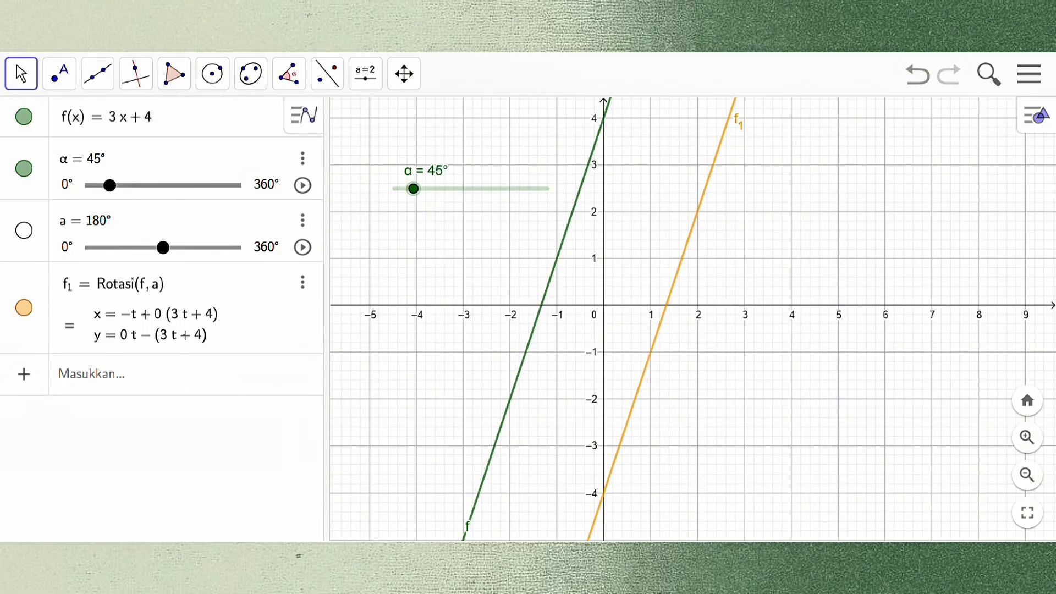
{"action": "key", "text": "ctrl+z"}
Place new points where the rotated line f₁ meets the x-axis and the y-axis
{"action": "left_click", "coordinate": [251, 73]}
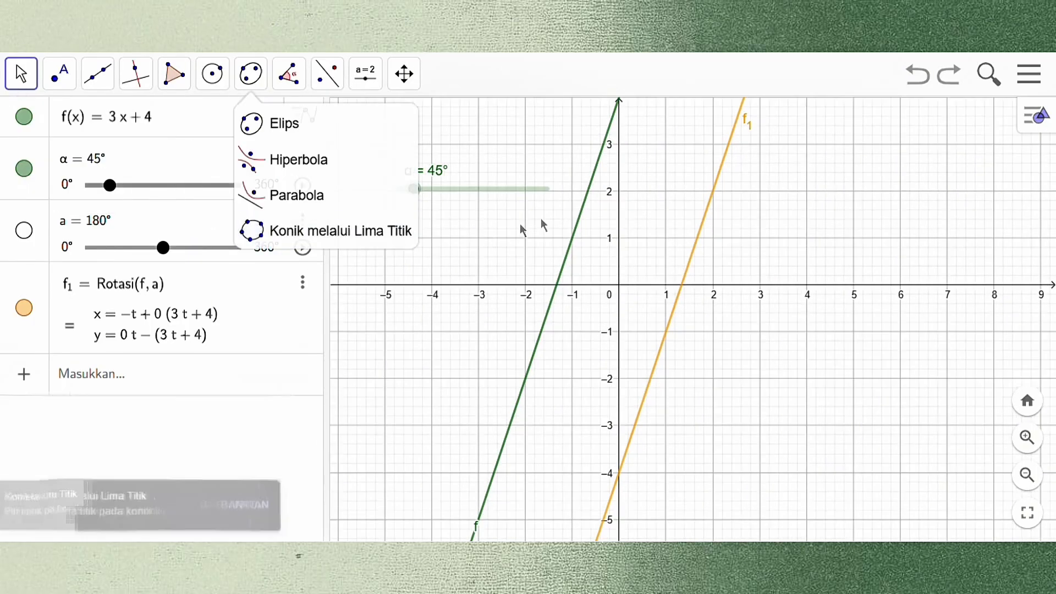
{"action": "left_click", "coordinate": [319, 207]}
{"action": "left_click", "coordinate": [66, 84]}
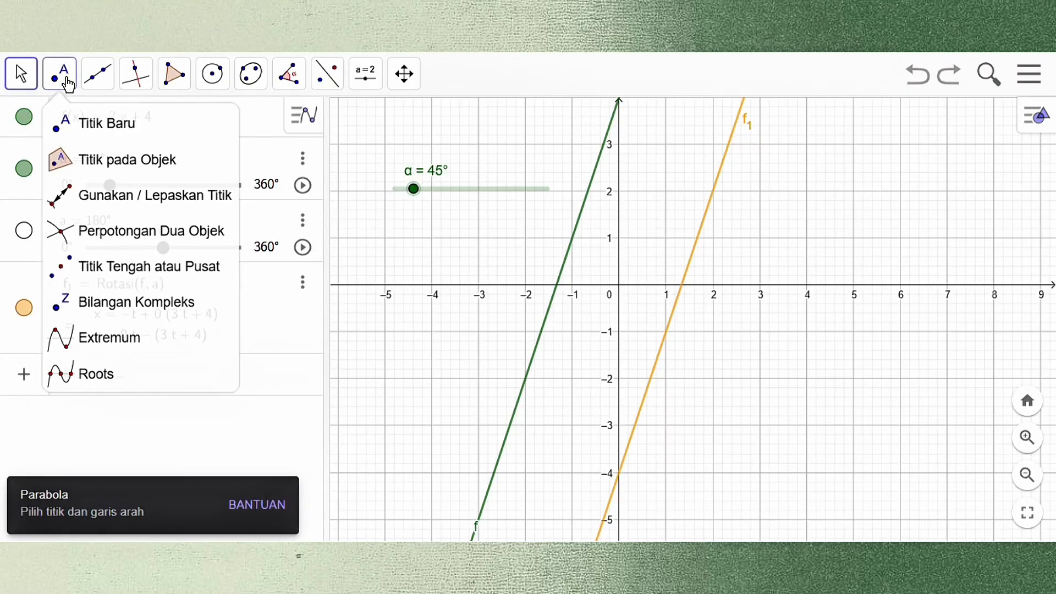
{"action": "left_click", "coordinate": [66, 83]}
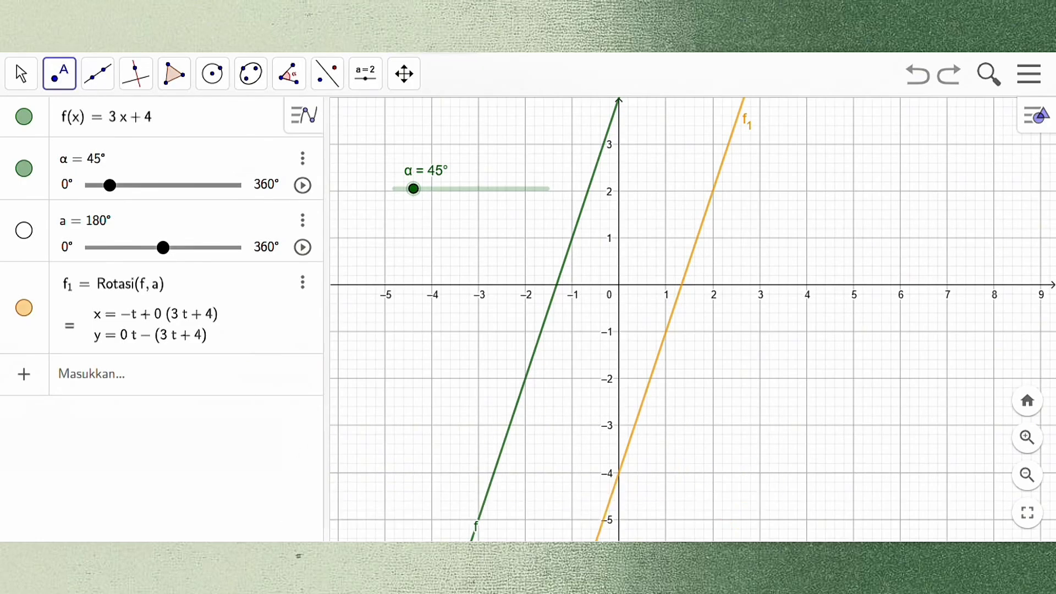
{"action": "left_click", "coordinate": [683, 285]}
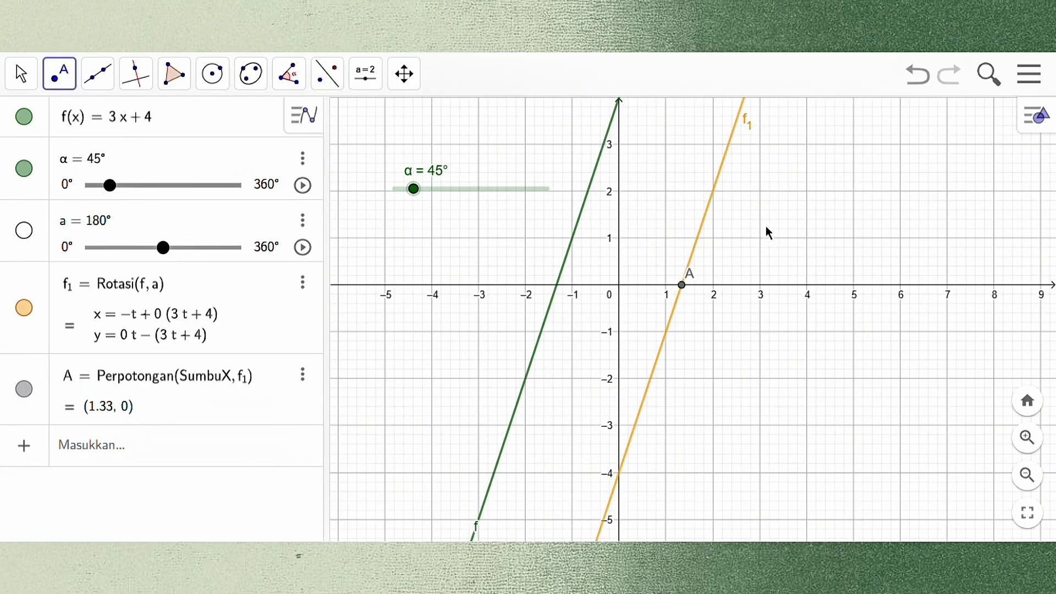
{"action": "left_click", "coordinate": [619, 474]}
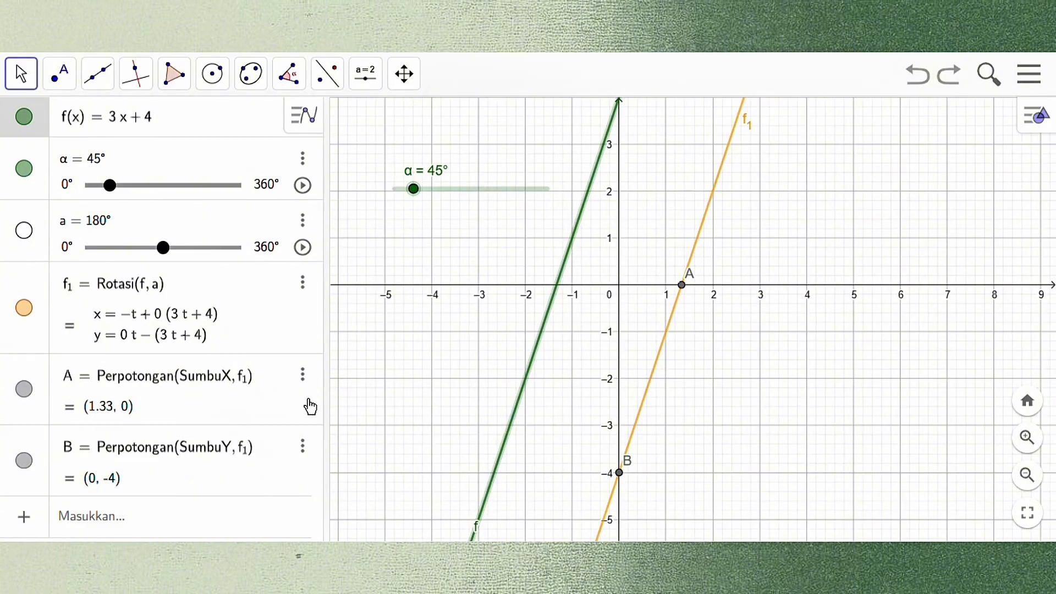
Delete the intersection points A and B from the rotated line f₁
{"action": "left_click", "coordinate": [302, 377]}
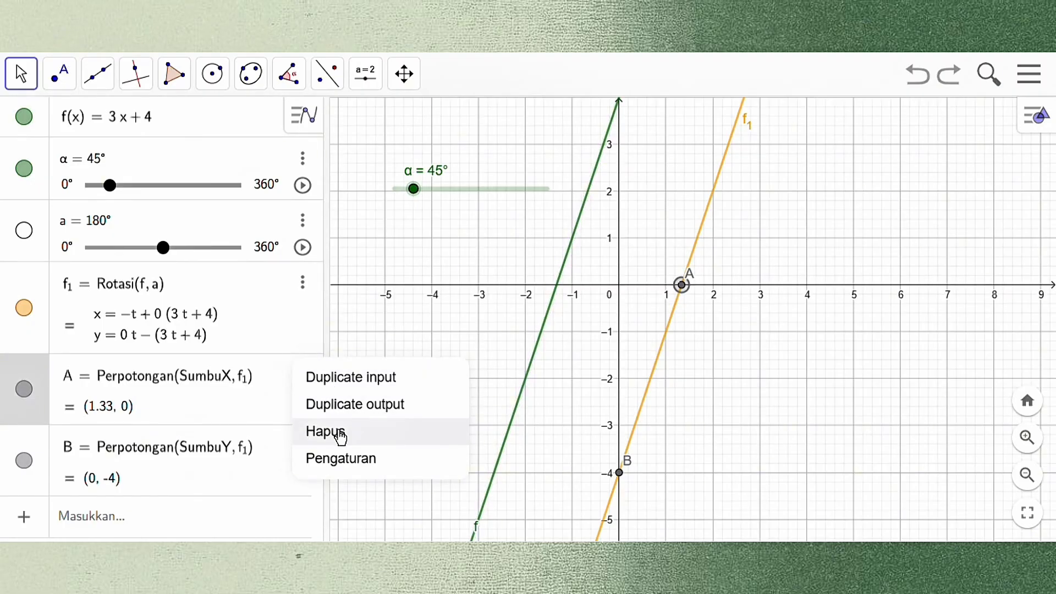
{"action": "left_click", "coordinate": [343, 432]}
{"action": "left_click", "coordinate": [302, 378]}
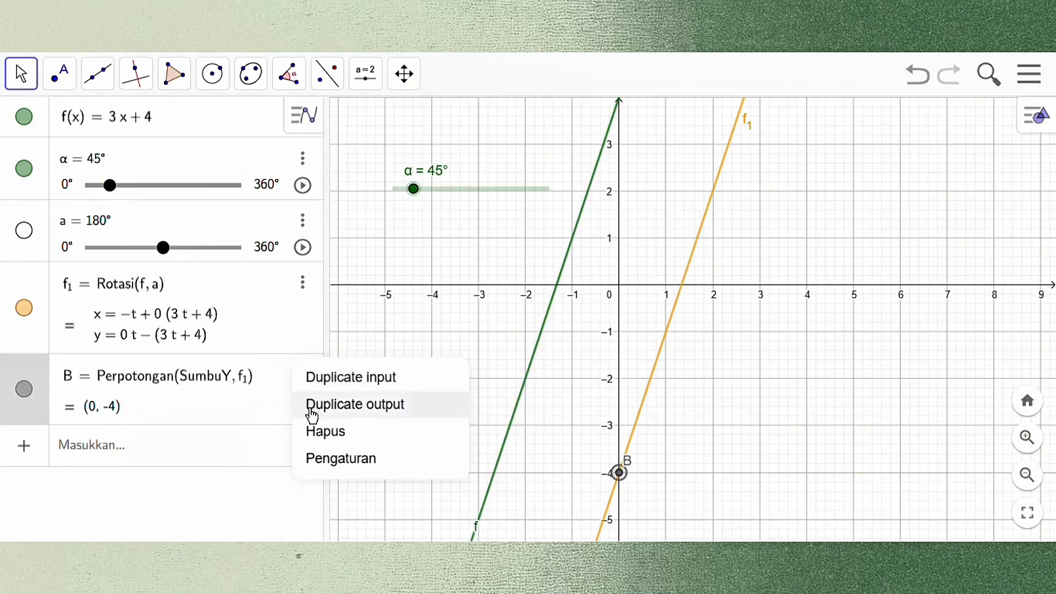
{"action": "left_click", "coordinate": [324, 429]}
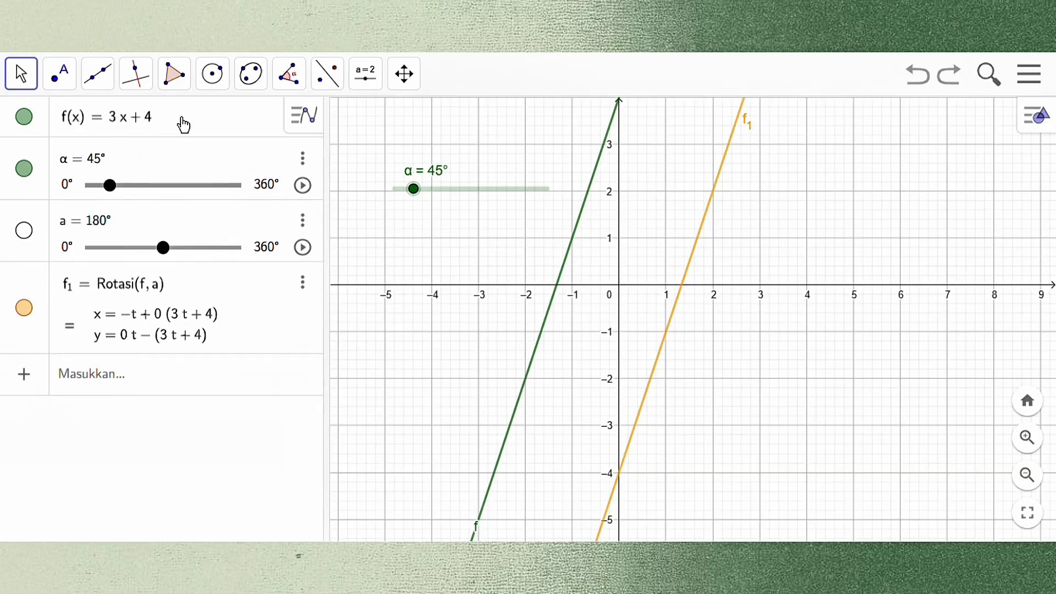
Redefine the function f as f(x) = |3x + 3|
{"action": "left_click", "coordinate": [156, 105]}
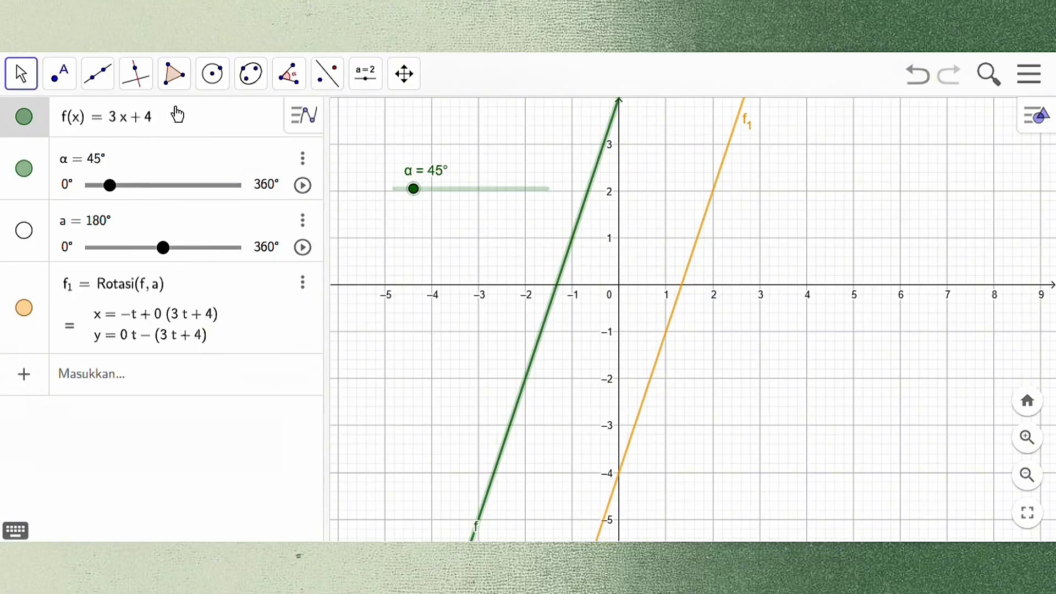
{"action": "key", "text": "BackSpace"}
{"action": "key", "text": "BackSpace"}
{"action": "key", "text": "BackSpace"}
{"action": "key", "text": "BackSpace"}
{"action": "left_click", "coordinate": [22, 531]}
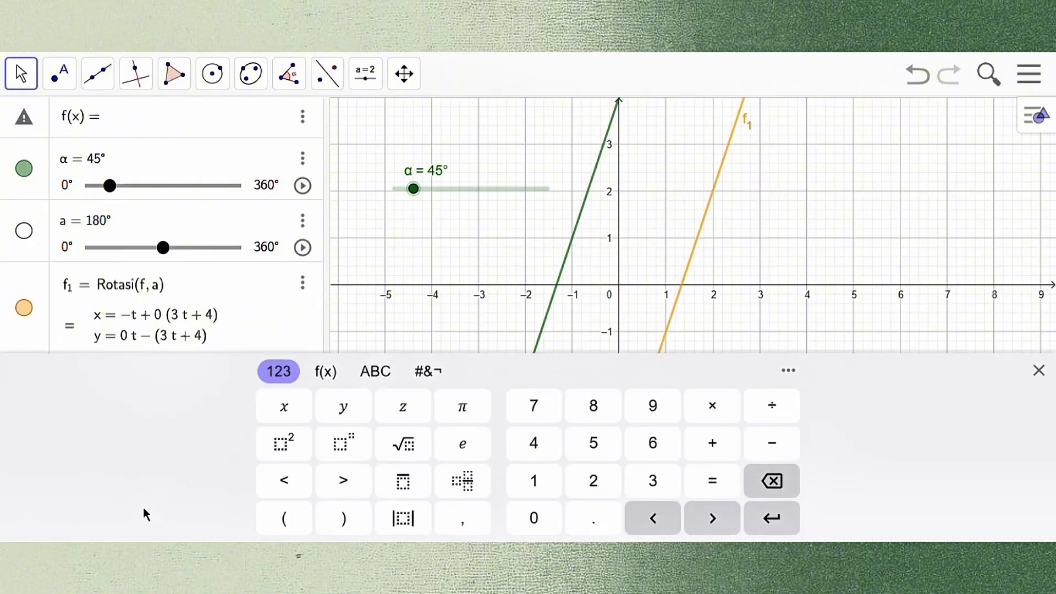
{"action": "left_click", "coordinate": [403, 518]}
{"action": "left_click", "coordinate": [632, 478]}
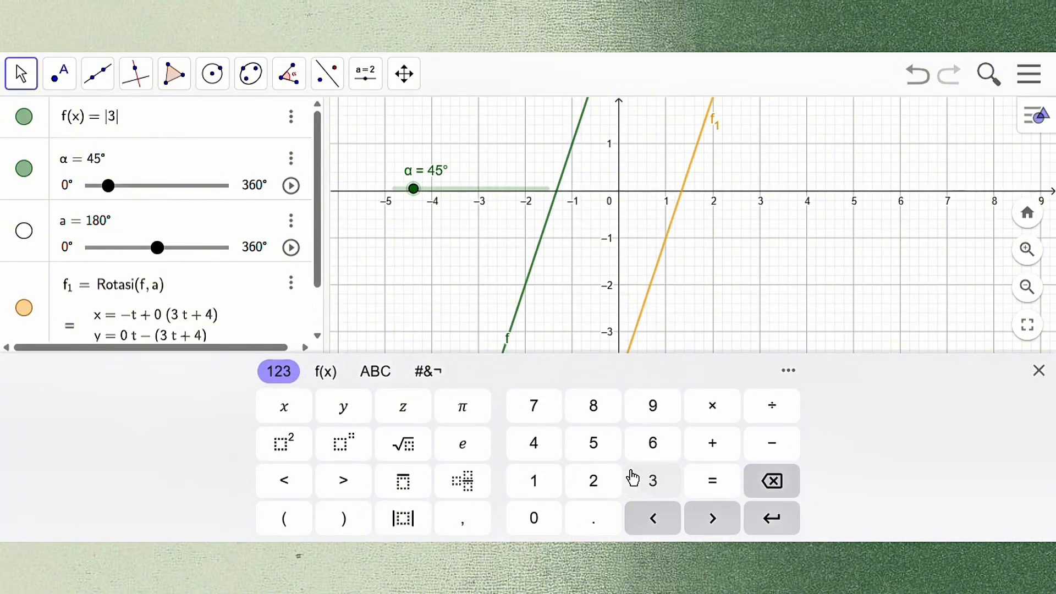
{"action": "type", "text": "x"}
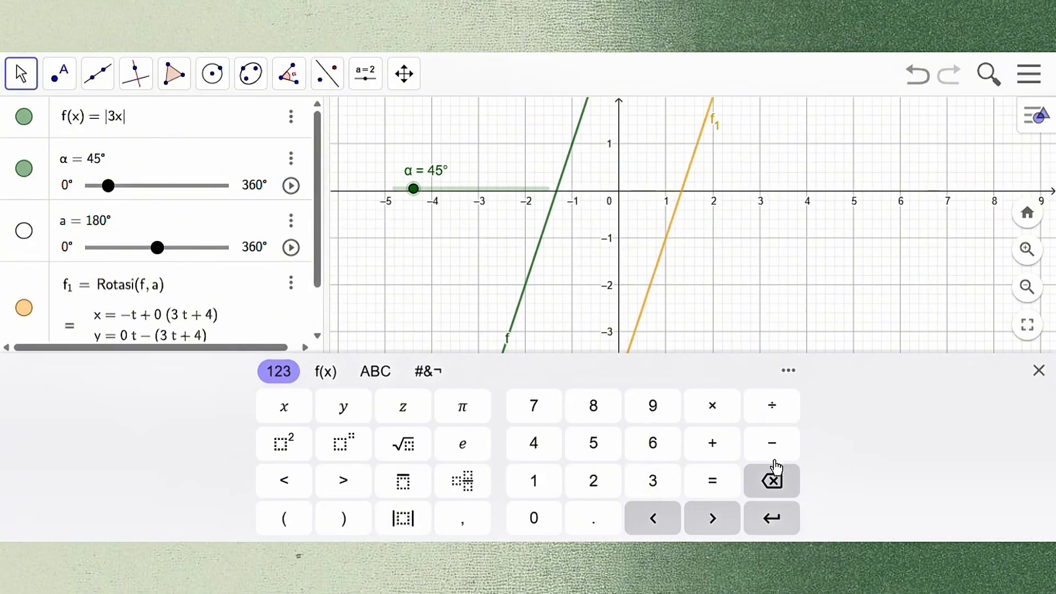
{"action": "left_click", "coordinate": [709, 448]}
{"action": "type", "text": "3"}
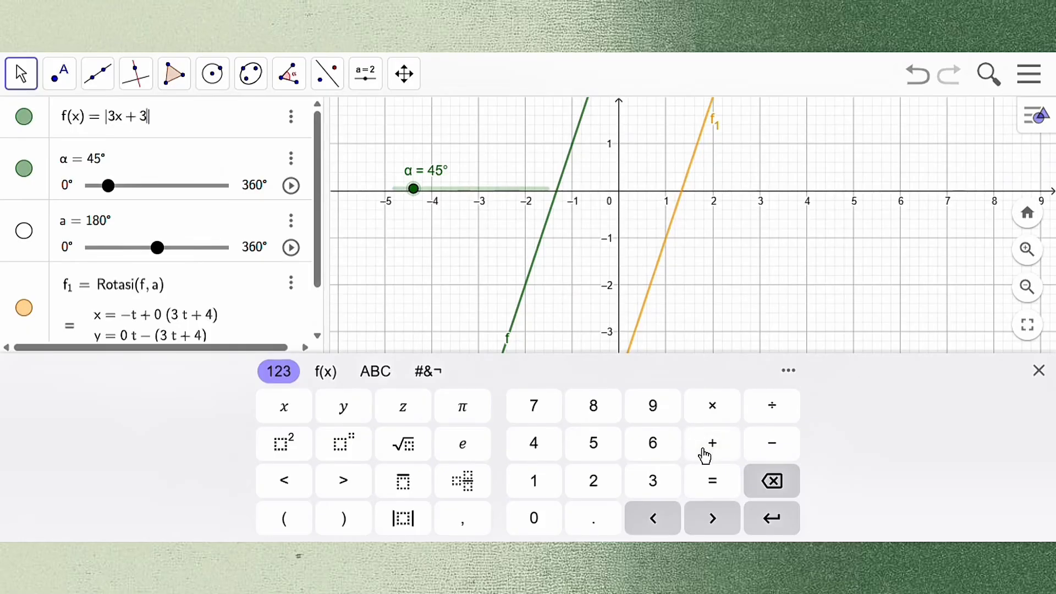
{"action": "key", "text": "Return"}
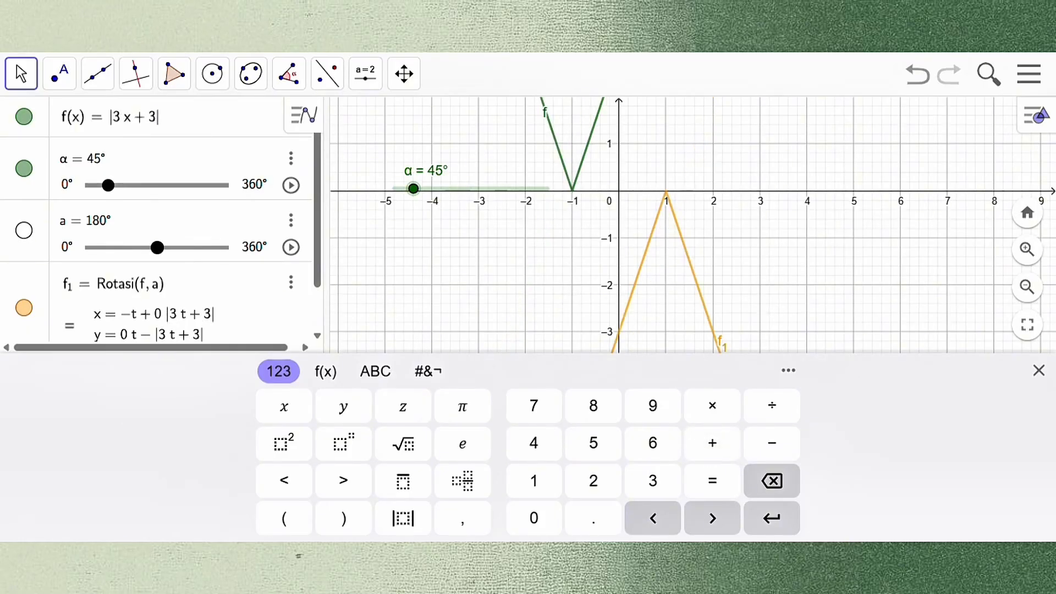
{"action": "left_click", "coordinate": [1038, 371]}
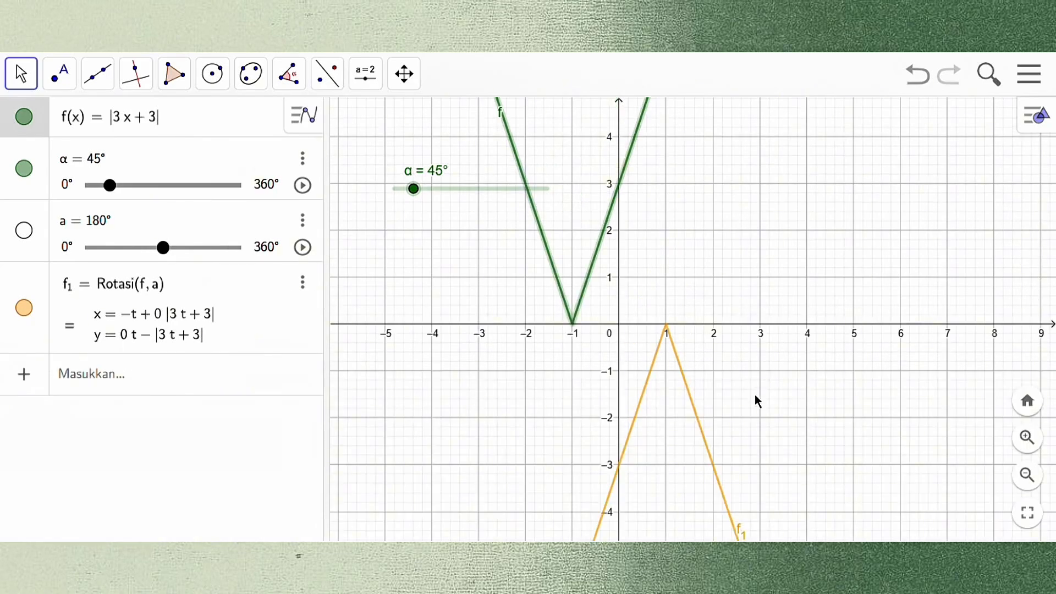
Place points on the rotated graph f₁ at its vertex (1, 0) and where it meets the y-axis
{"action": "left_click_drag", "start_coordinate": [755, 411], "coordinate": [761, 328]}
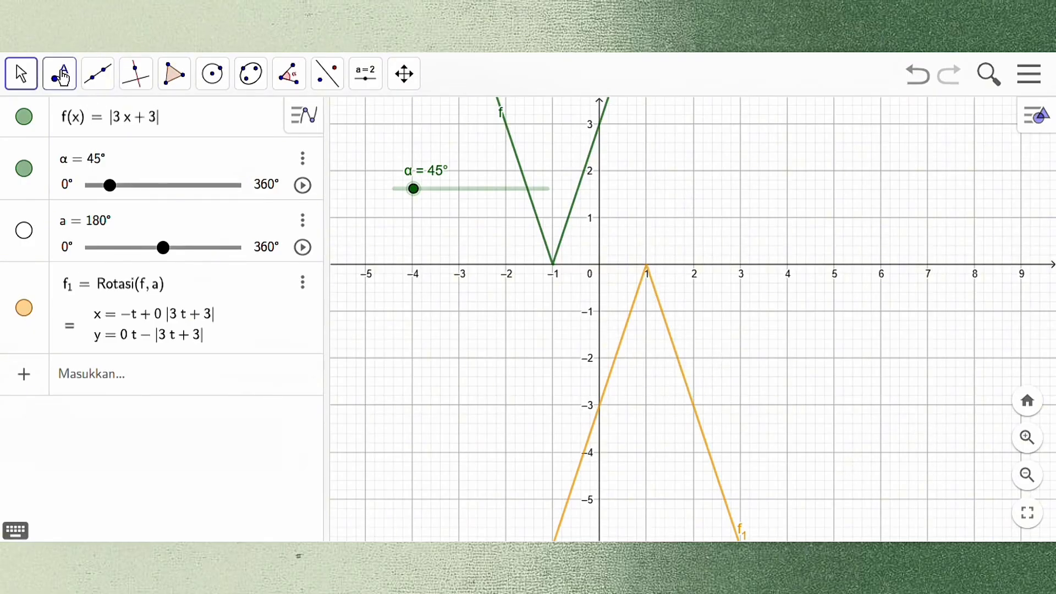
{"action": "left_click", "coordinate": [59, 73]}
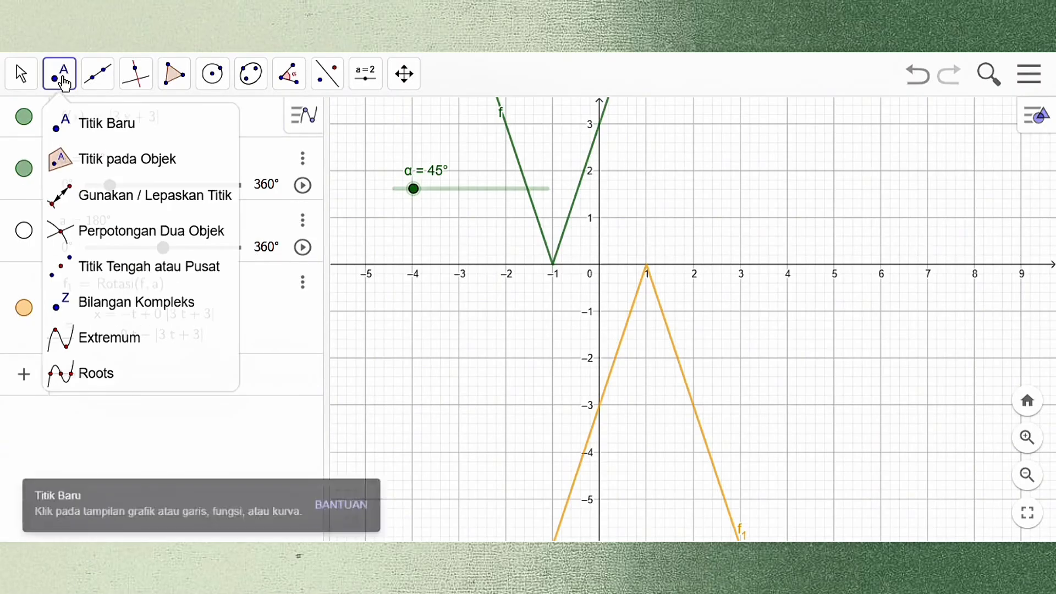
{"action": "mouse_move", "coordinate": [98, 73]}
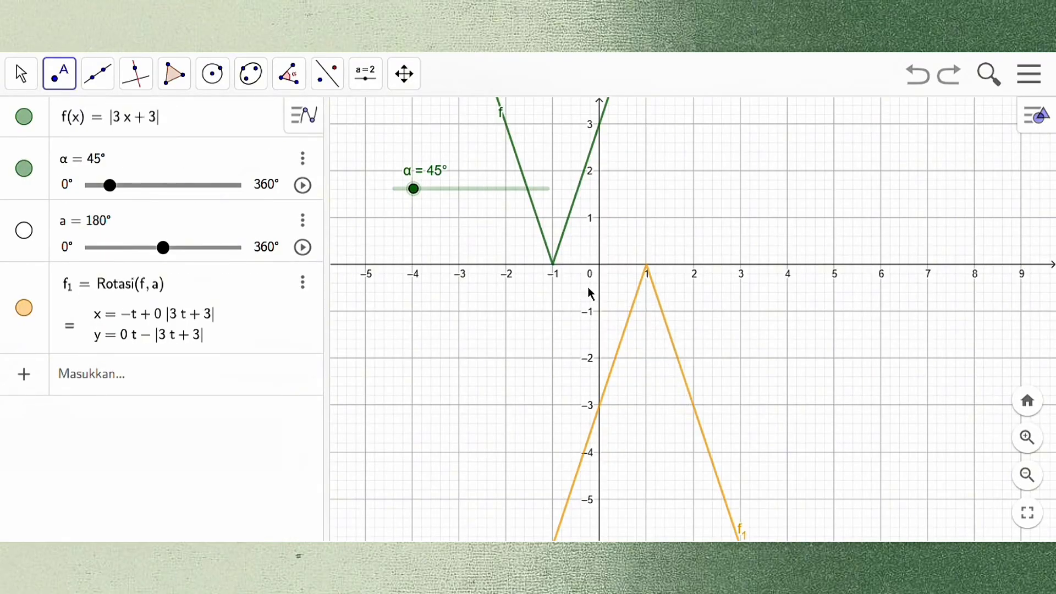
{"action": "left_click", "coordinate": [648, 263]}
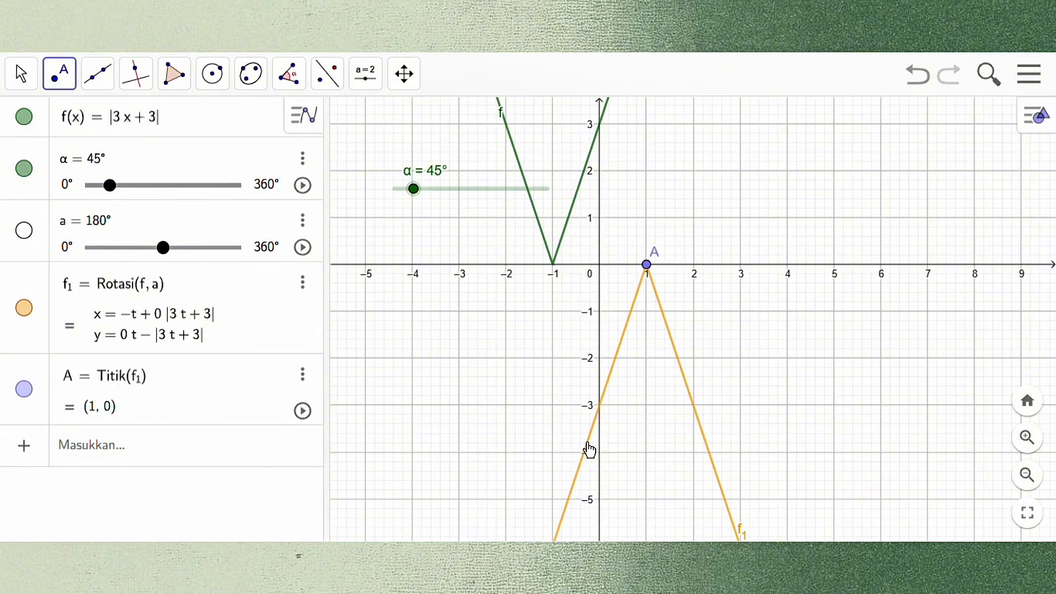
{"action": "left_click", "coordinate": [600, 405]}
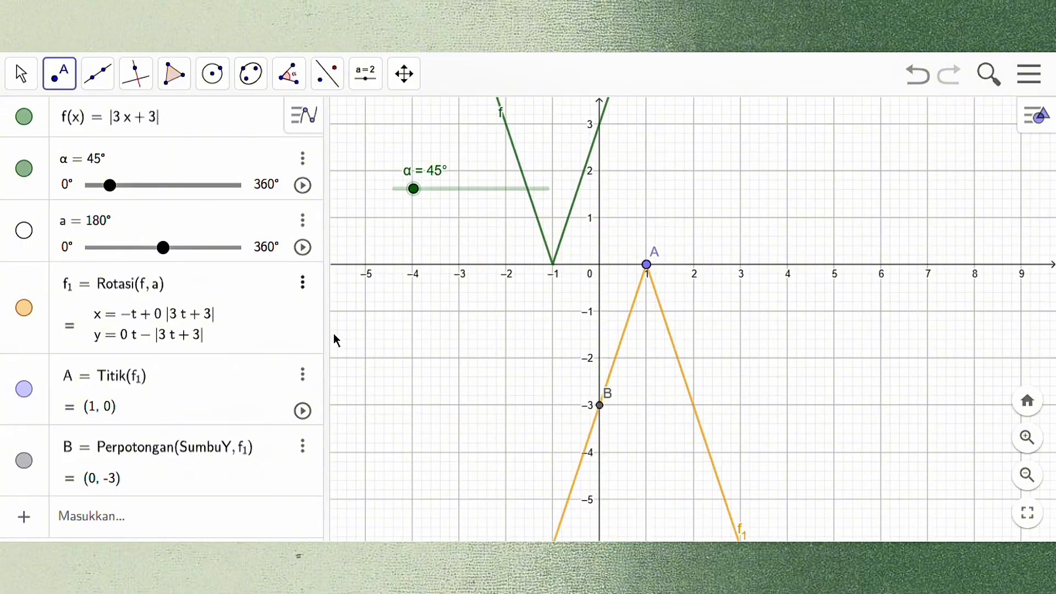
Delete points B and A from the rotated absolute-value graph
{"action": "left_click", "coordinate": [303, 448]}
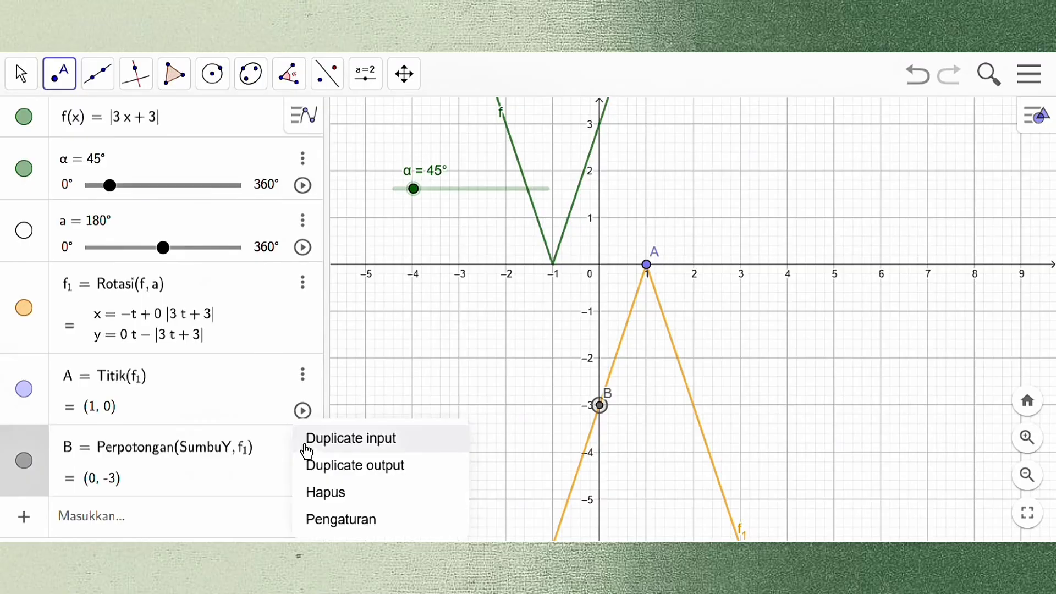
{"action": "left_click", "coordinate": [334, 491]}
{"action": "left_click", "coordinate": [303, 375]}
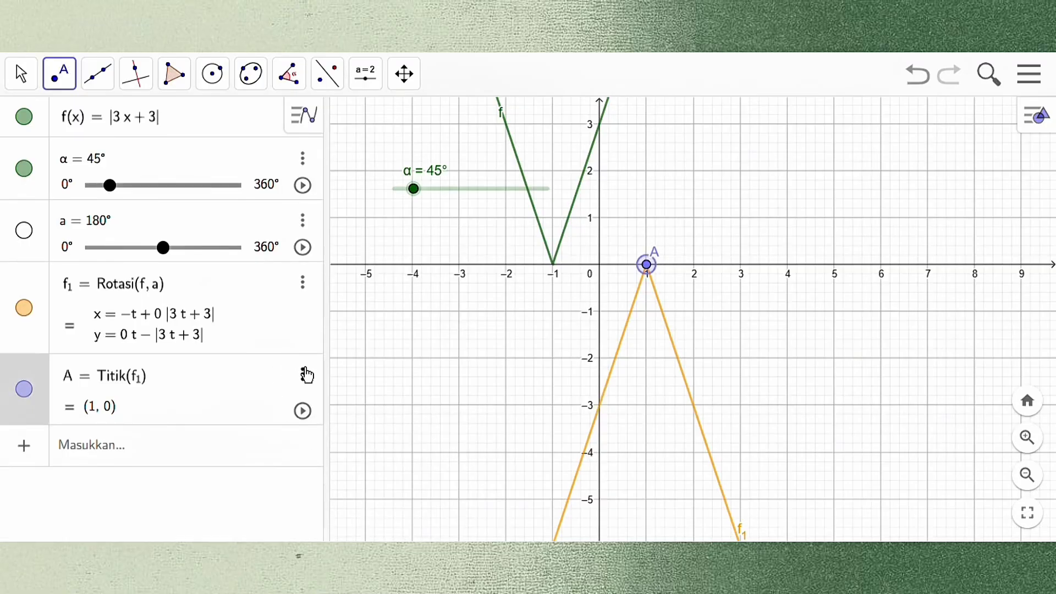
{"action": "left_click", "coordinate": [326, 441]}
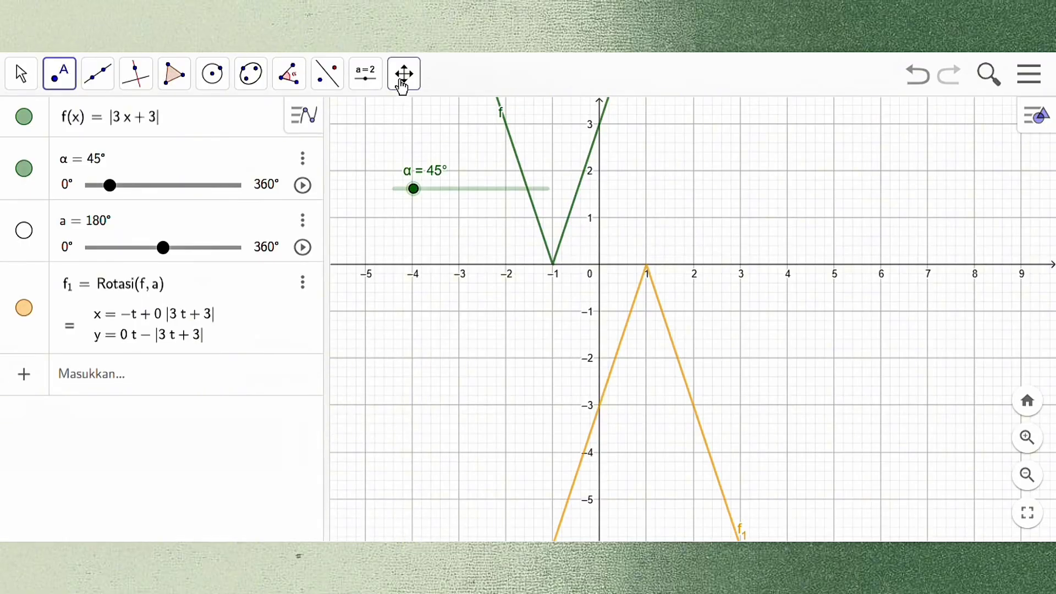
Redefine the function f as f(x) = x² + 2x - 4
{"action": "left_click", "coordinate": [214, 118]}
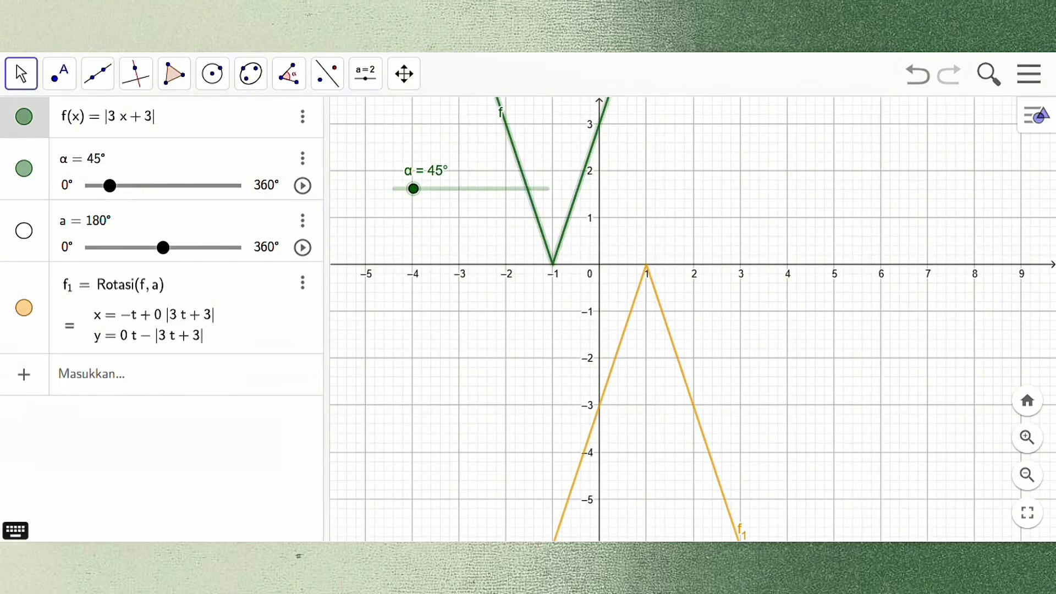
{"action": "left_click", "coordinate": [16, 531]}
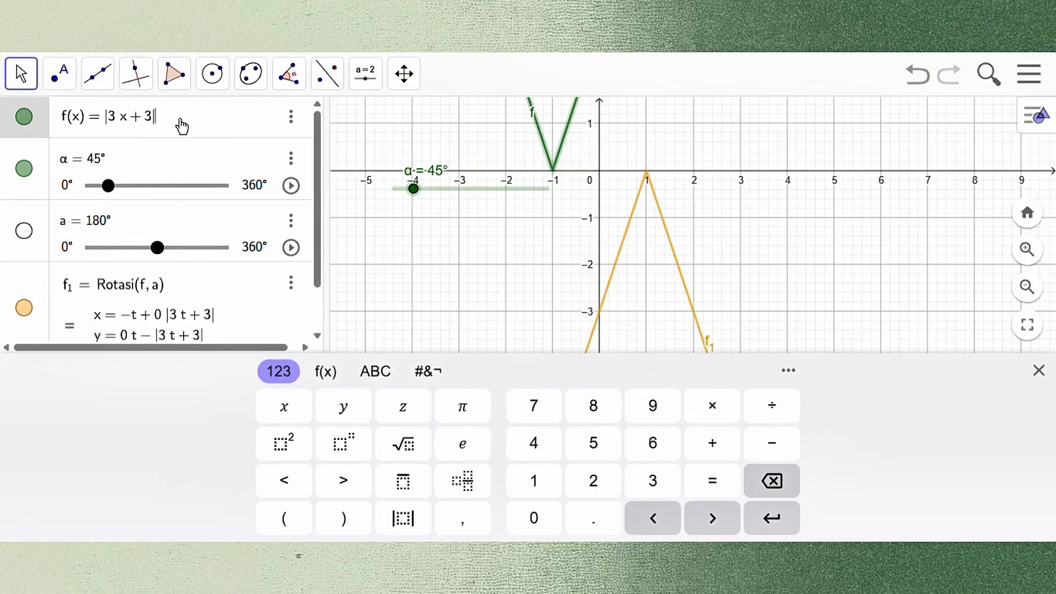
{"action": "key", "text": "BackSpace"}
{"action": "key", "text": "BackSpace"}
{"action": "key", "text": "BackSpace"}
{"action": "key", "text": "BackSpace"}
{"action": "key", "text": "BackSpace"}
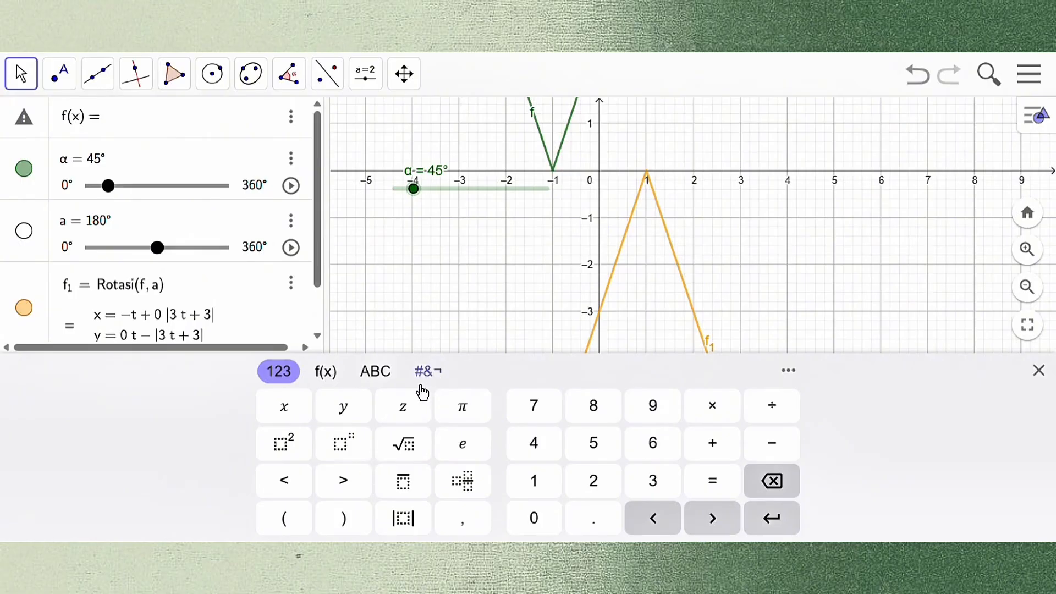
{"action": "type", "text": "x"}
{"action": "left_click", "coordinate": [283, 457]}
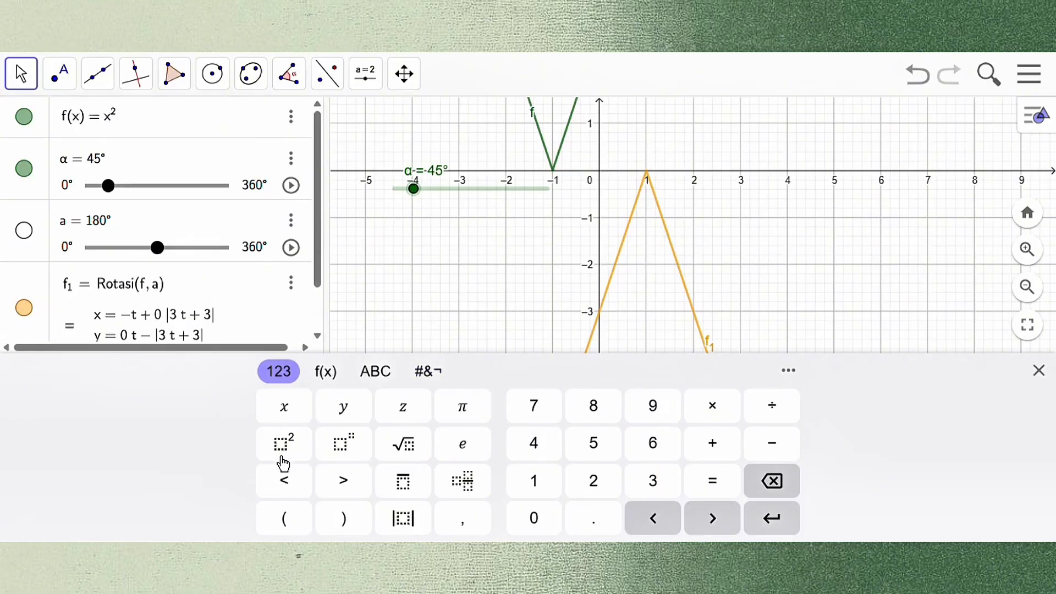
{"action": "type", "text": "+"}
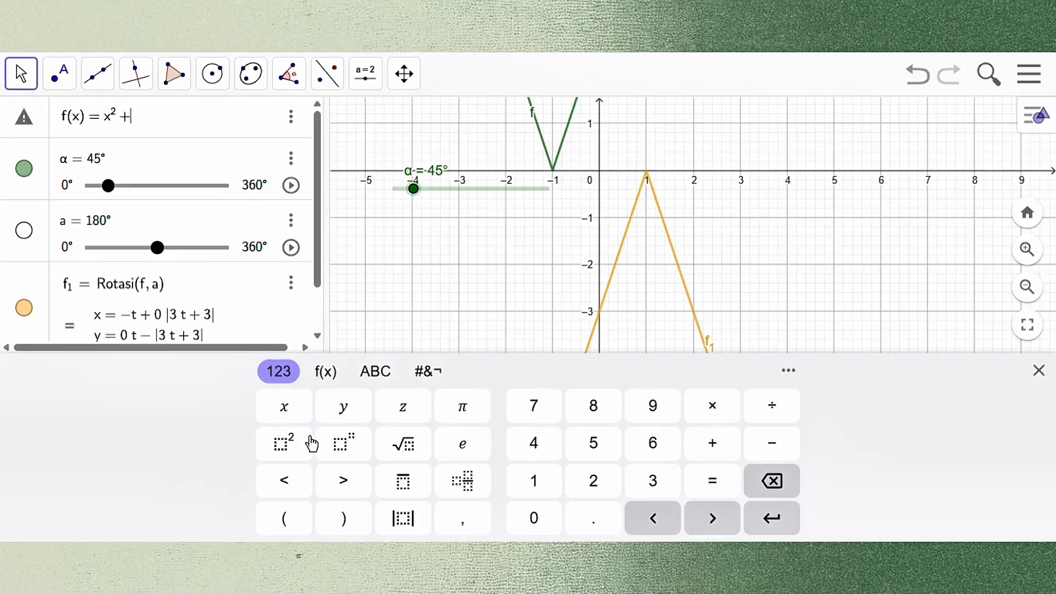
{"action": "type", "text": "2x-4"}
{"action": "key", "text": "Return"}
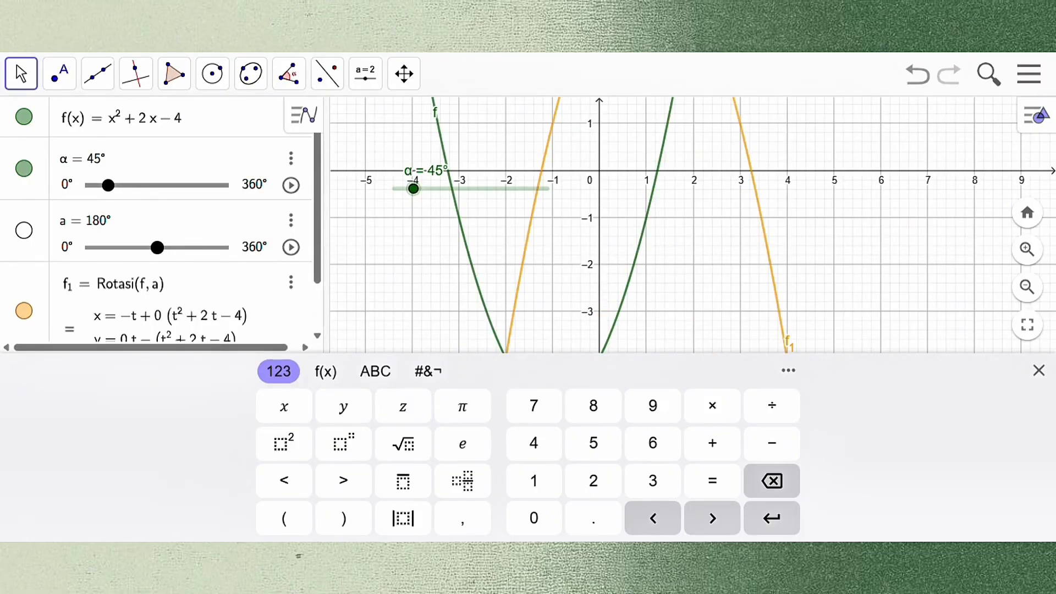
{"action": "left_click", "coordinate": [1039, 371]}
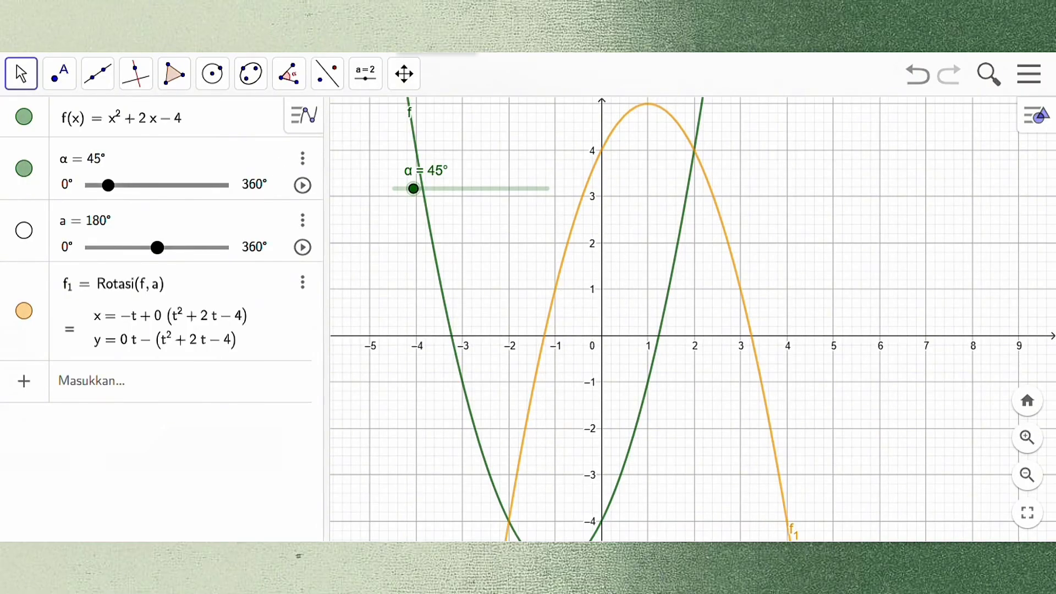
Place points where the rotated parabola f₁ meets the x-axis and the y-axis, and widen the graph area
{"action": "left_click", "coordinate": [419, 49]}
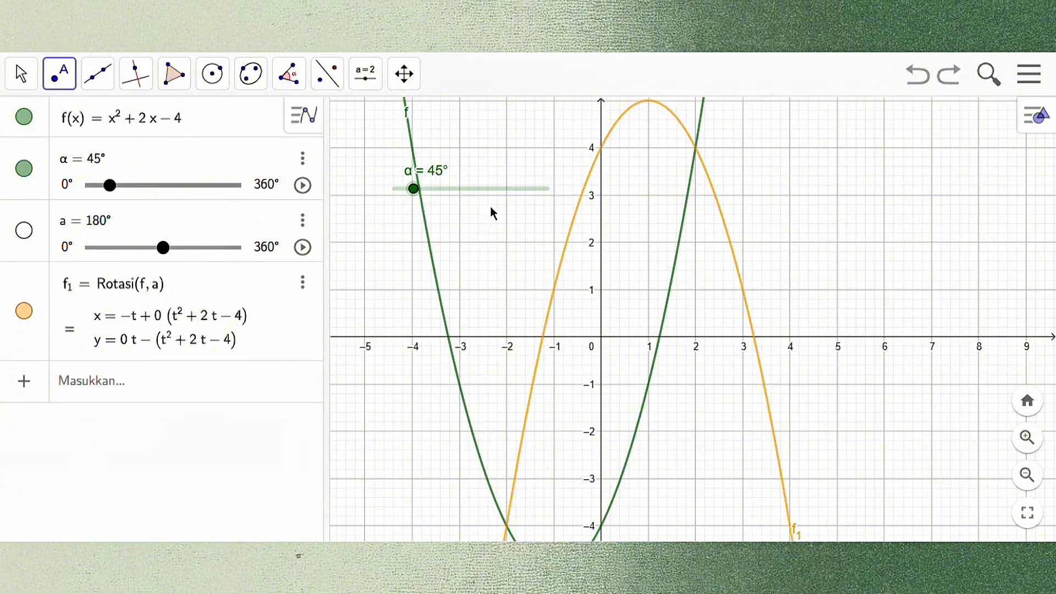
{"action": "left_click", "coordinate": [544, 338]}
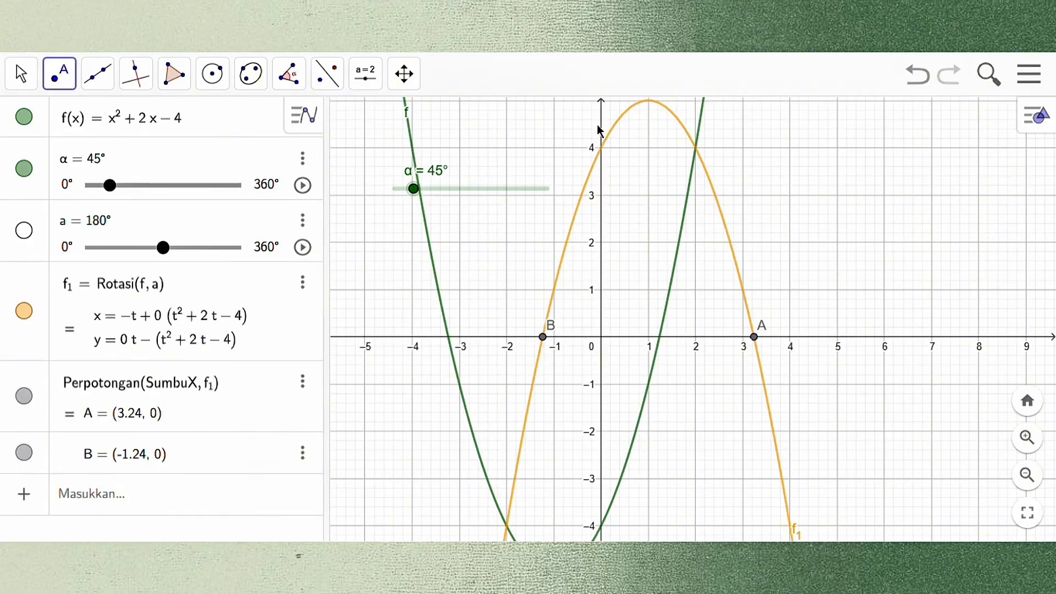
{"action": "left_click", "coordinate": [599, 148]}
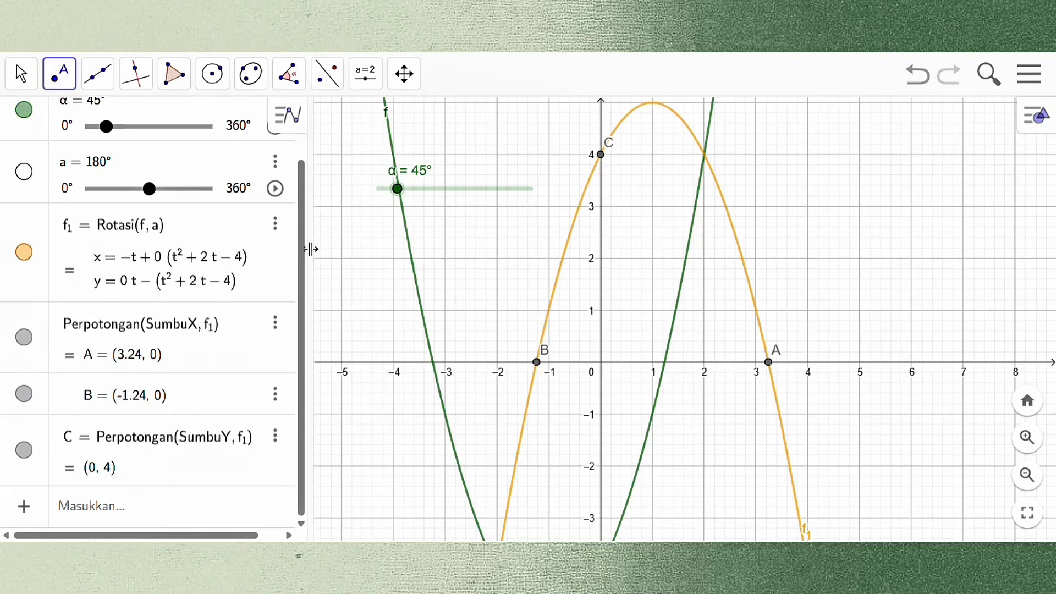
{"action": "left_click_drag", "start_coordinate": [311, 249], "coordinate": [116, 258]}
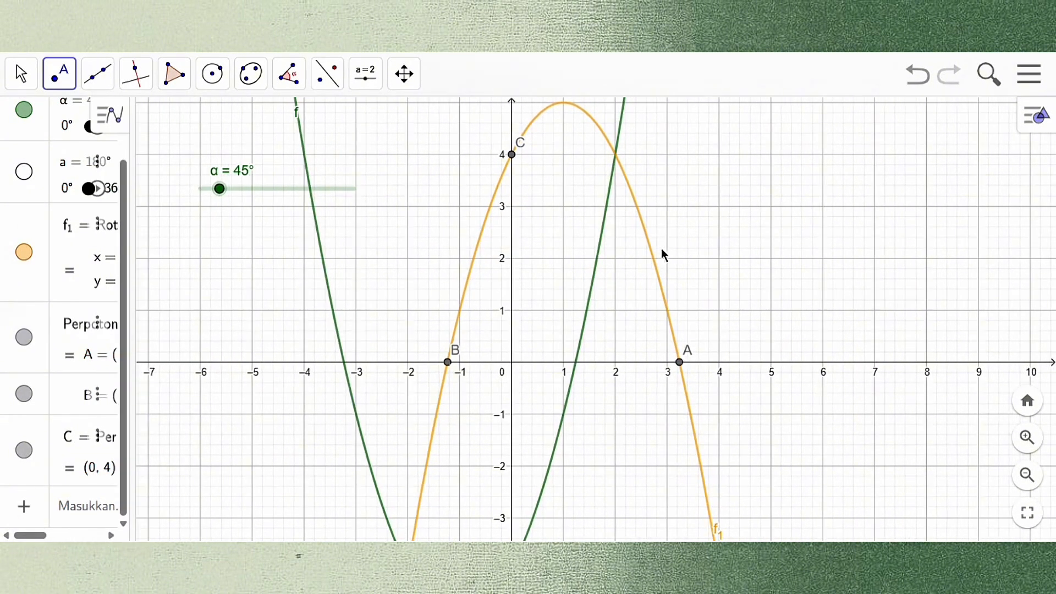
{"action": "left_click_drag", "start_coordinate": [665, 203], "coordinate": [139, 154]}
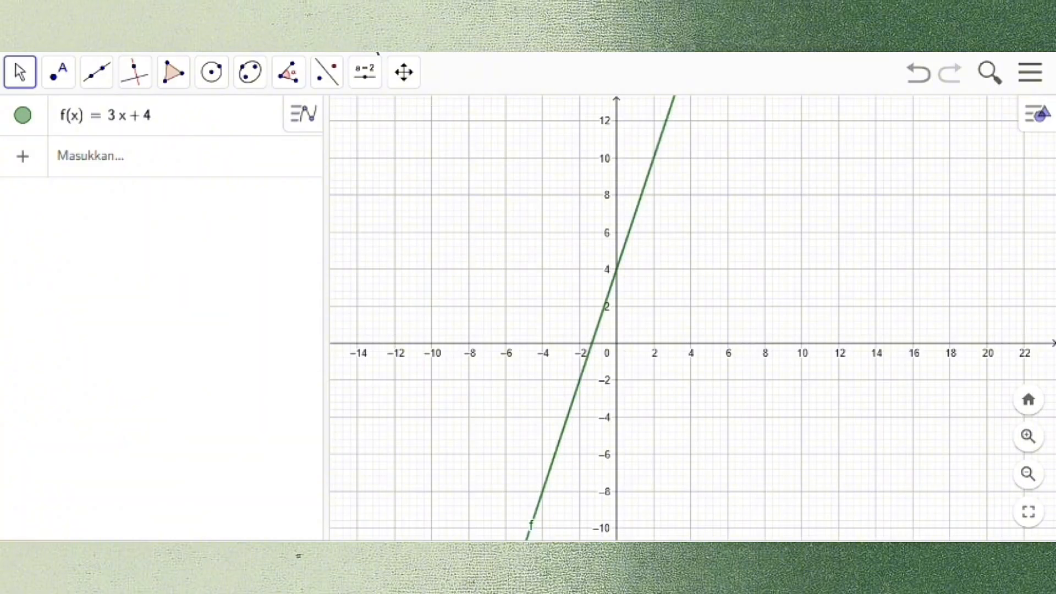
Add a number slider a = 2 ranging from -5 to 5 in the upper part of the graph of f(x) = 3x + 4
{"action": "left_click", "coordinate": [365, 71]}
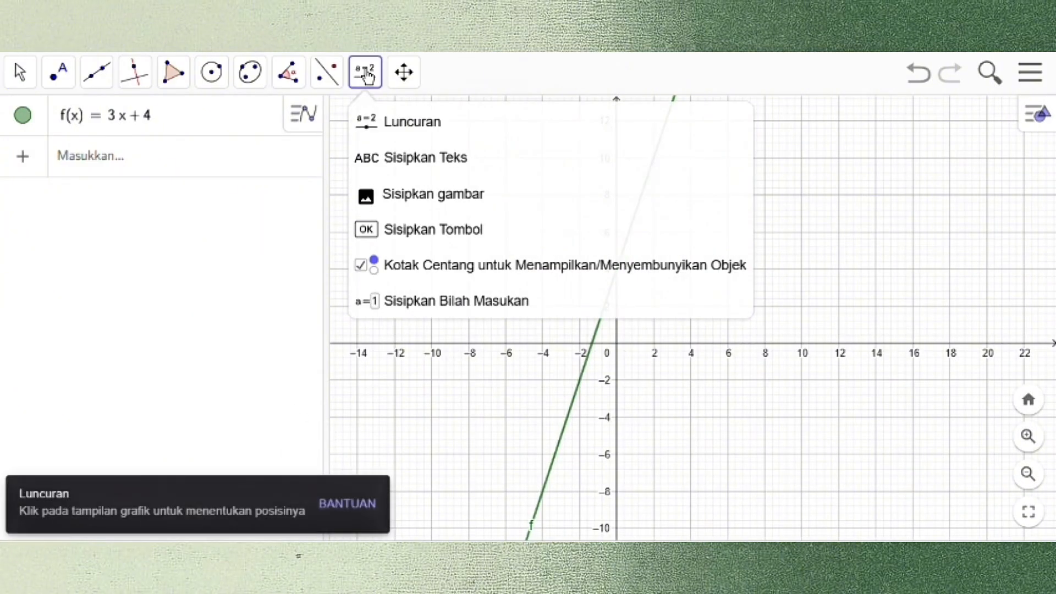
{"action": "left_click", "coordinate": [392, 120]}
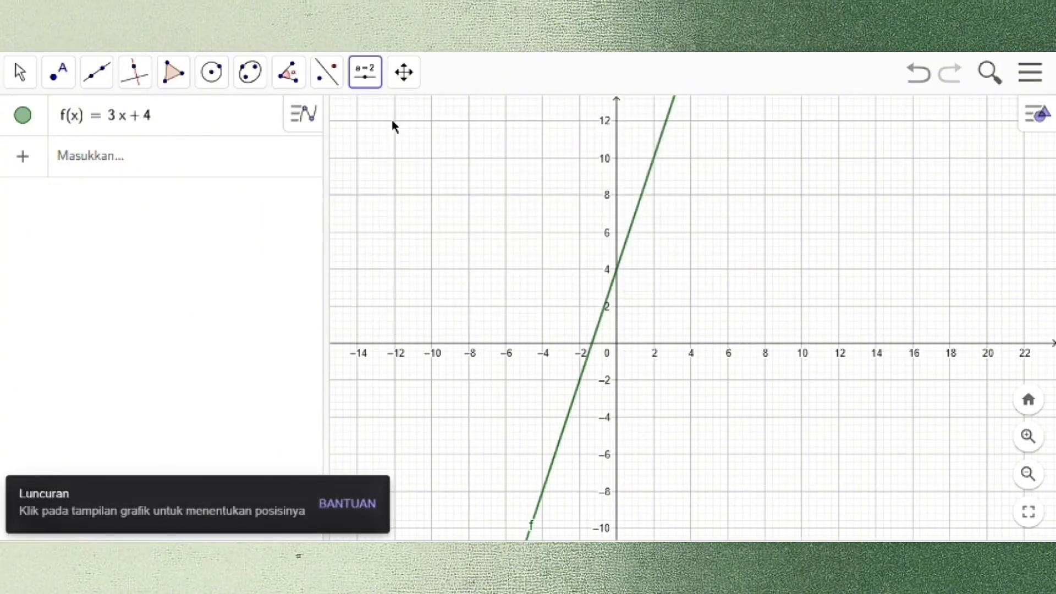
{"action": "left_click", "coordinate": [392, 121]}
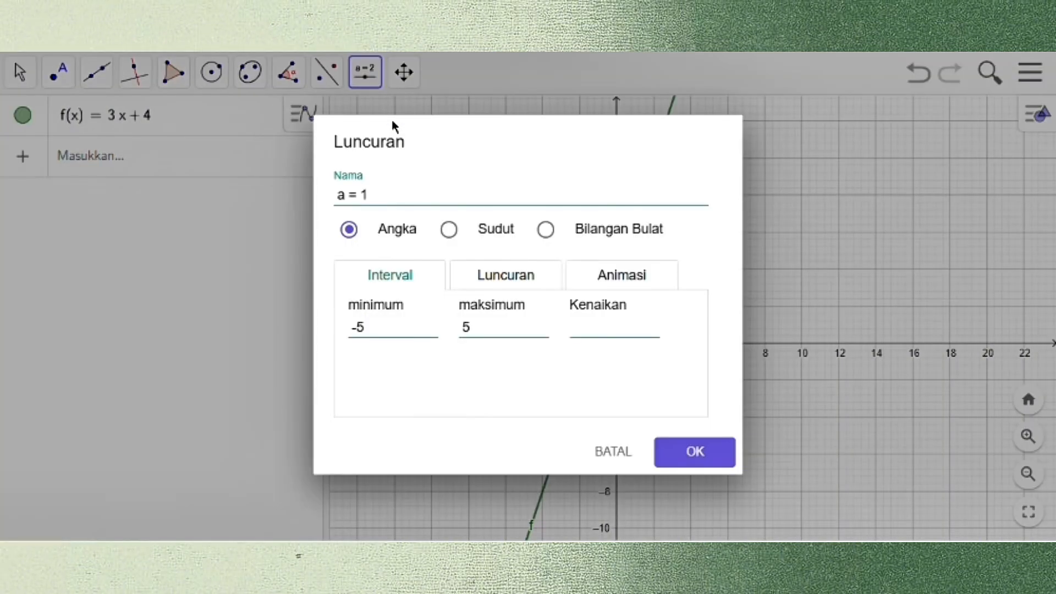
{"action": "left_click", "coordinate": [382, 191]}
{"action": "left_click", "coordinate": [685, 456]}
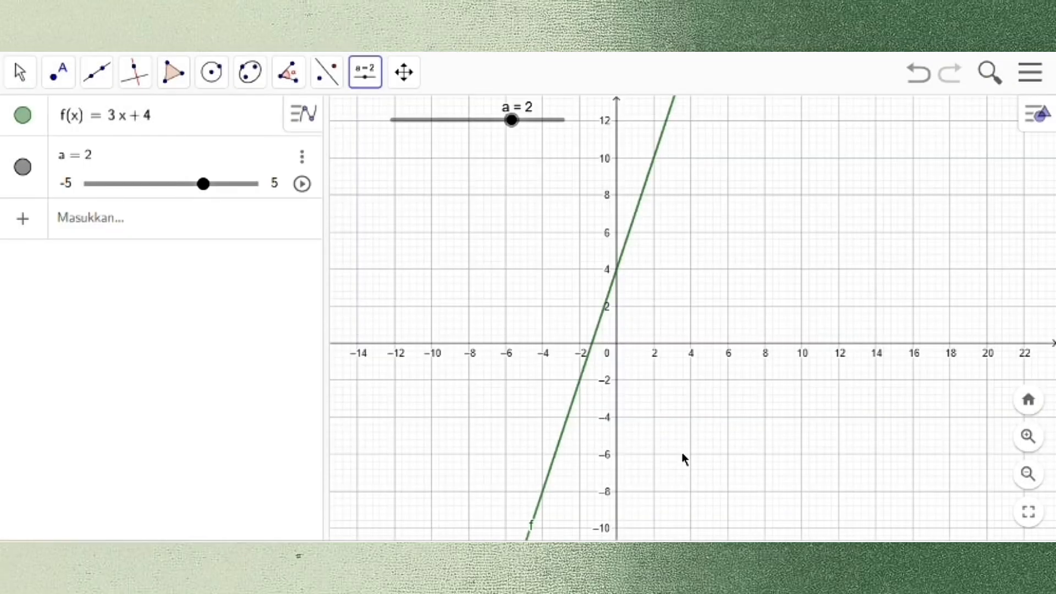
Dilate the function f with the slider a as dilation factor using the command Dilatasi(f, a)
{"action": "left_click", "coordinate": [147, 222]}
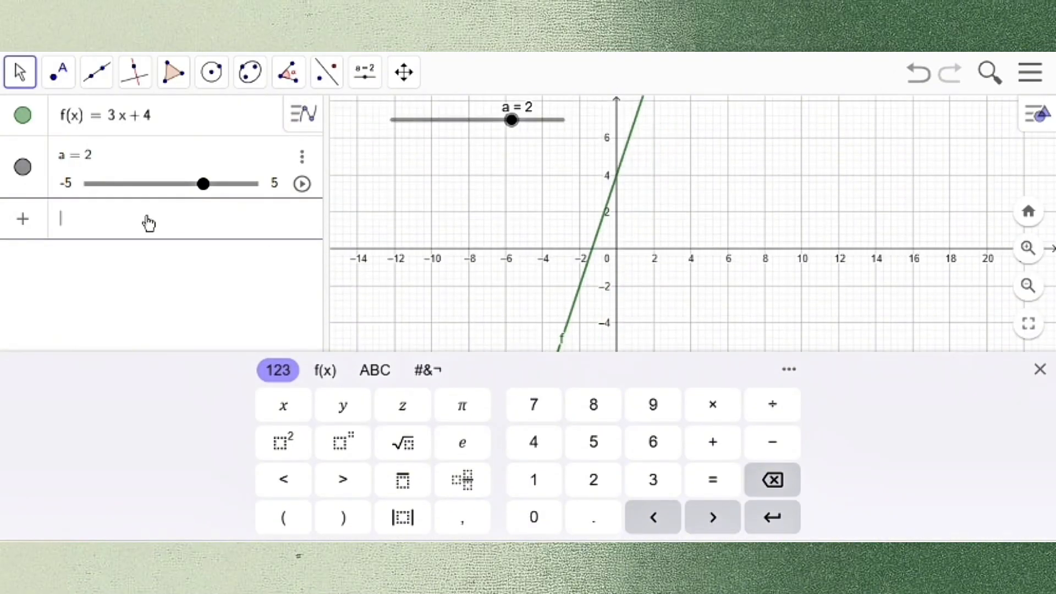
{"action": "type", "text": "dilata"}
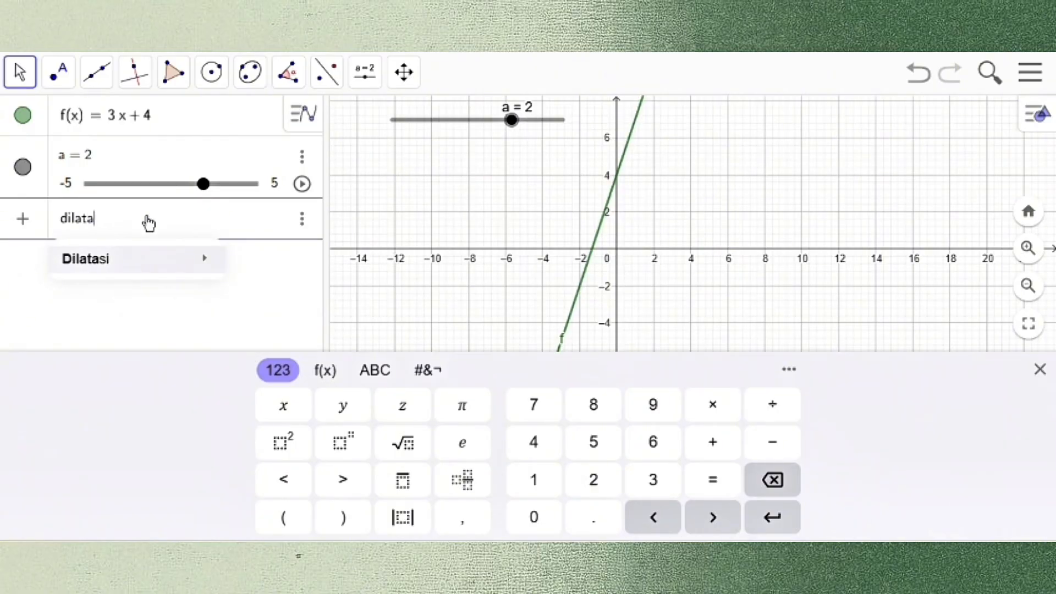
{"action": "mouse_move", "coordinate": [148, 258]}
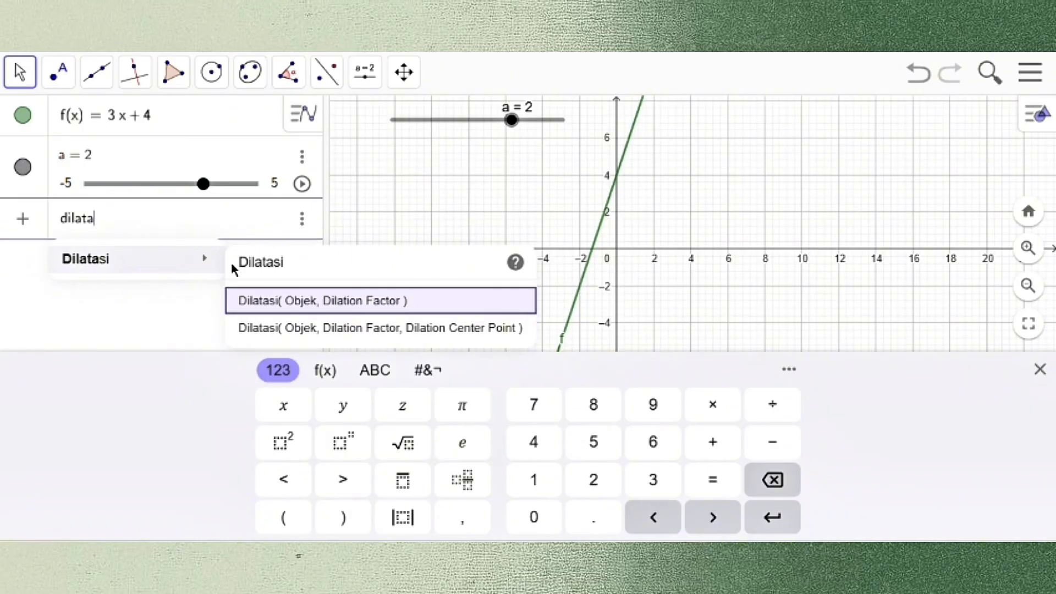
{"action": "left_click", "coordinate": [299, 302]}
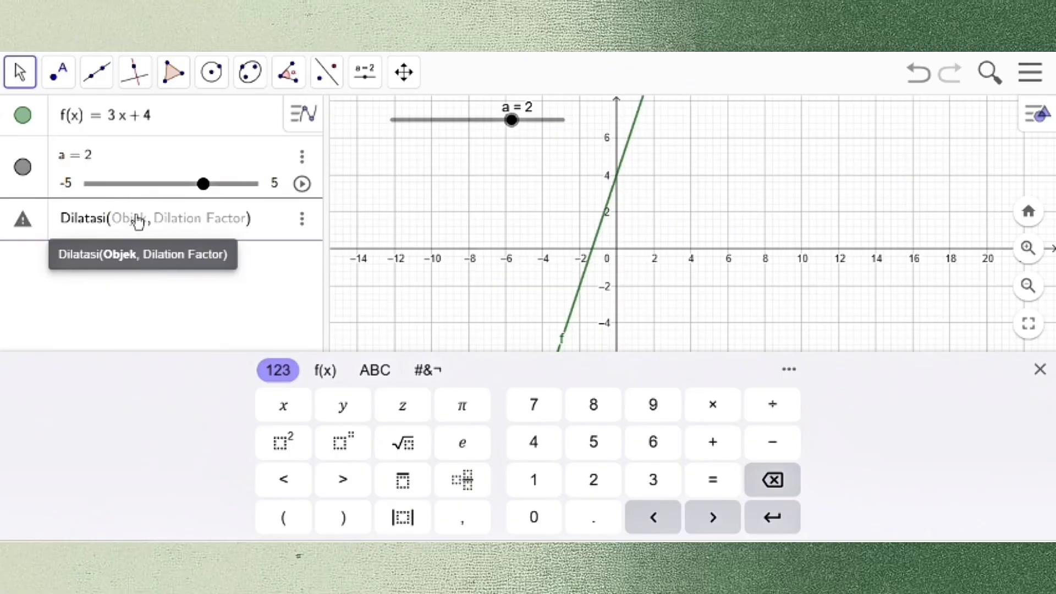
{"action": "type", "text": "f"}
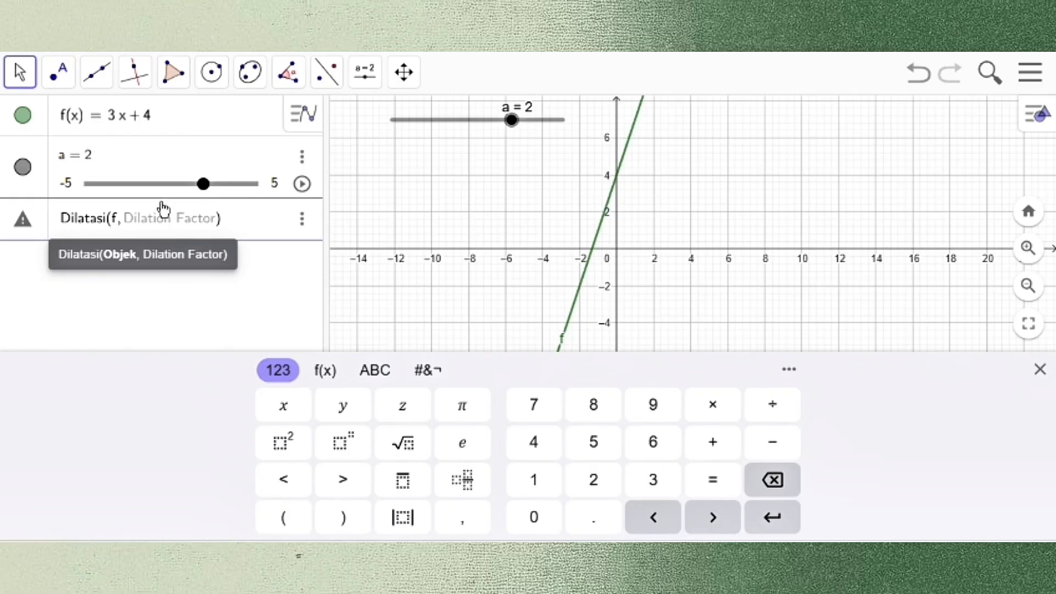
{"action": "type", "text": "a"}
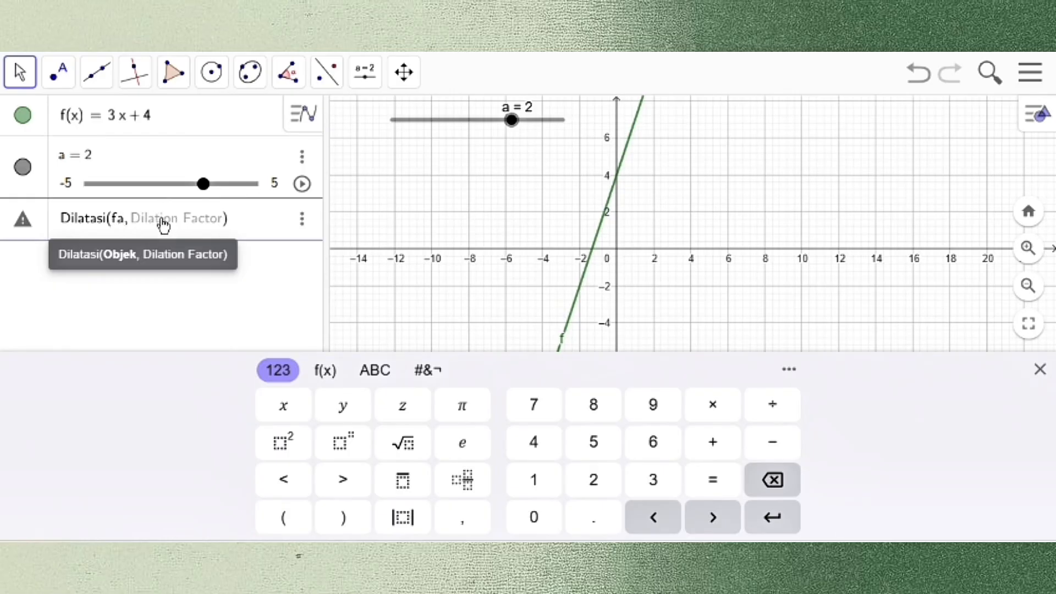
{"action": "key", "text": "BackSpace"}
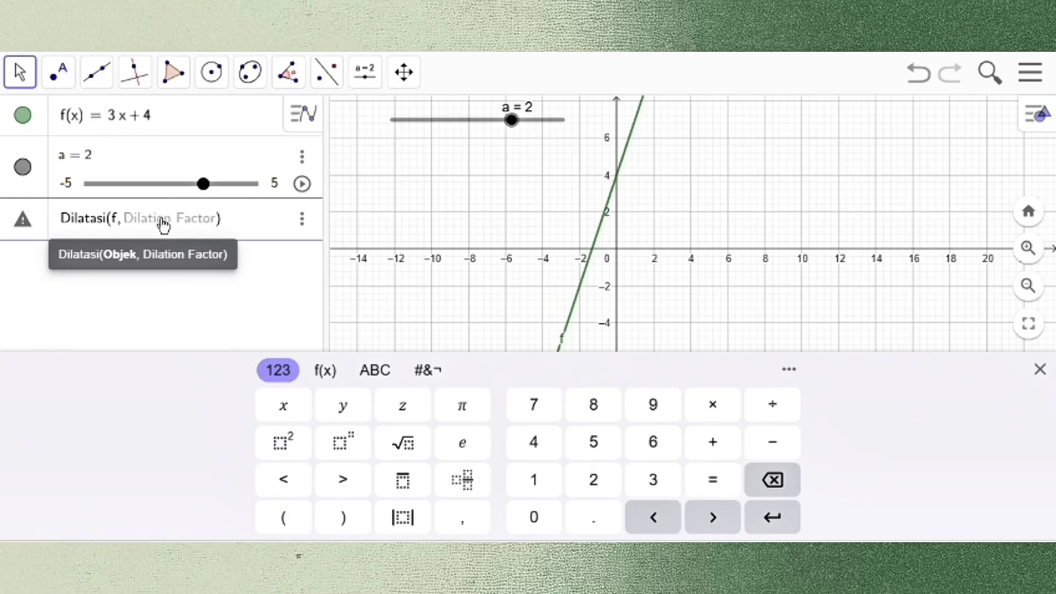
{"action": "type", "text": "a"}
{"action": "key", "text": "Return"}
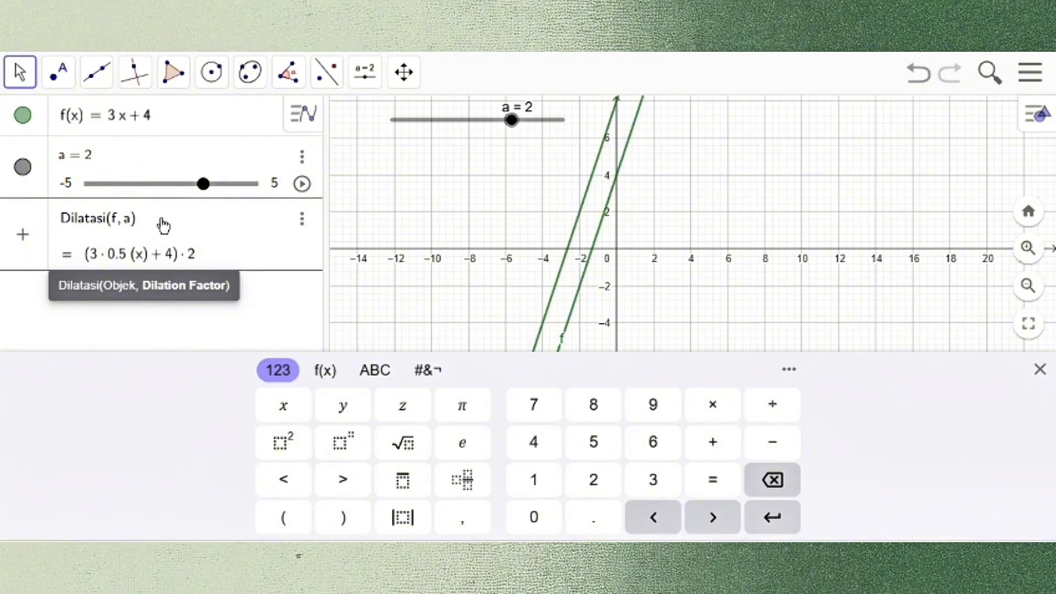
{"action": "key", "text": "Return"}
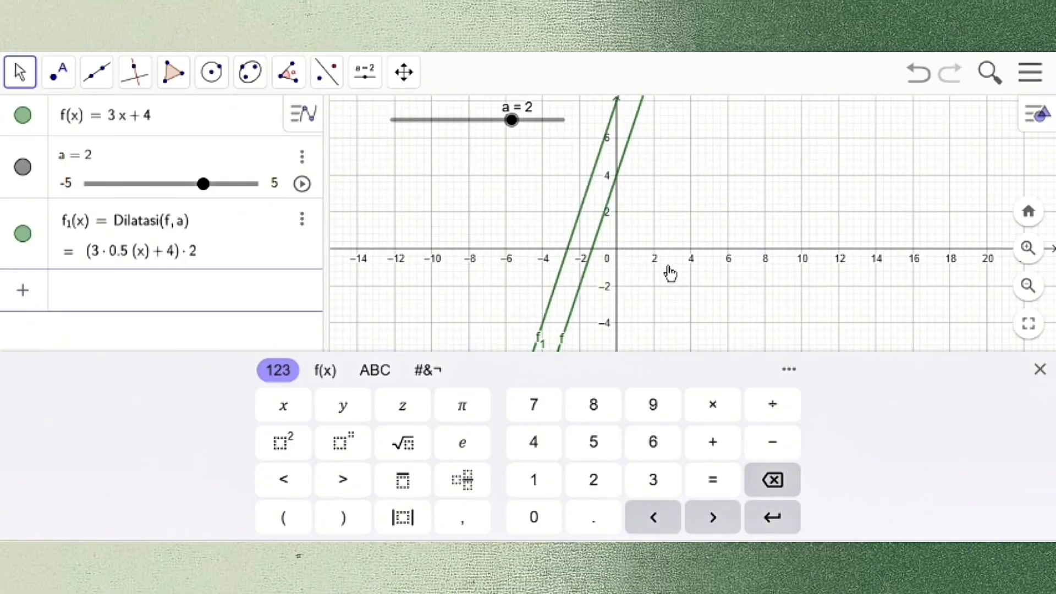
Color the dilated graph f₁ orange (#FF6600) and close its settings
{"action": "left_click", "coordinate": [302, 223]}
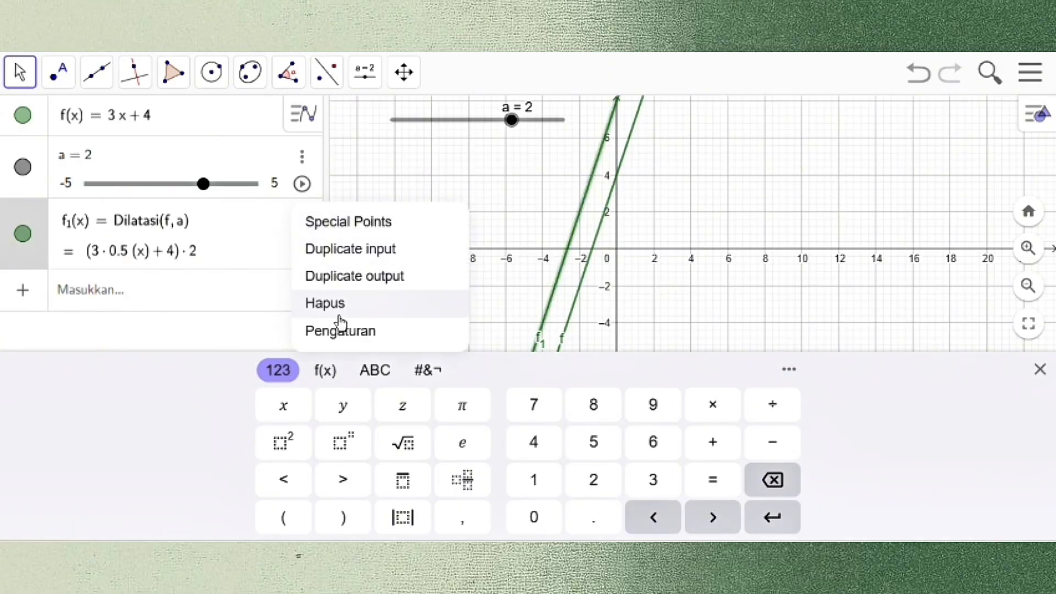
{"action": "left_click", "coordinate": [346, 332]}
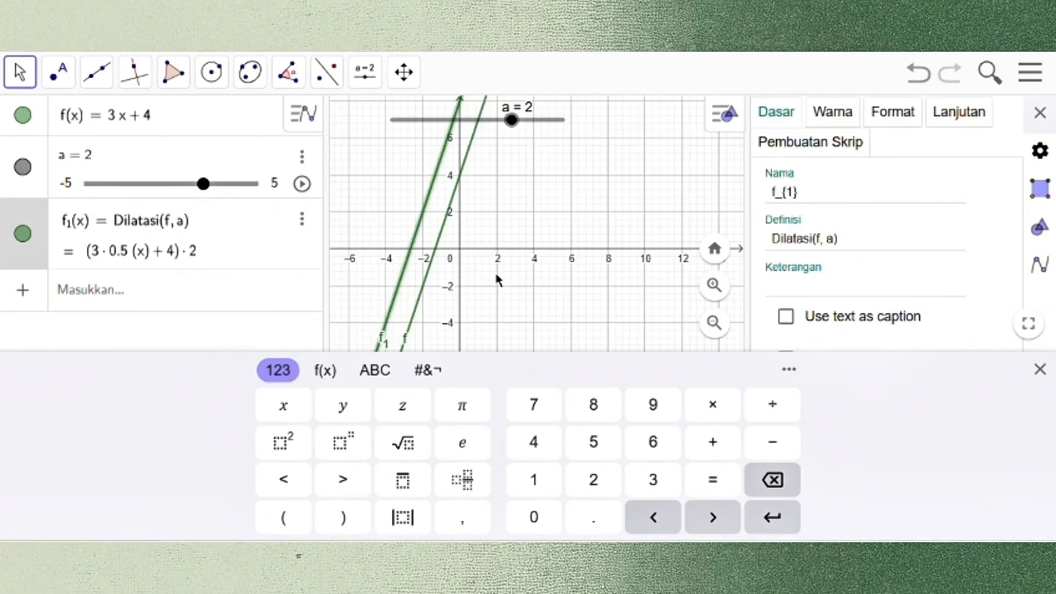
{"action": "left_click", "coordinate": [838, 118]}
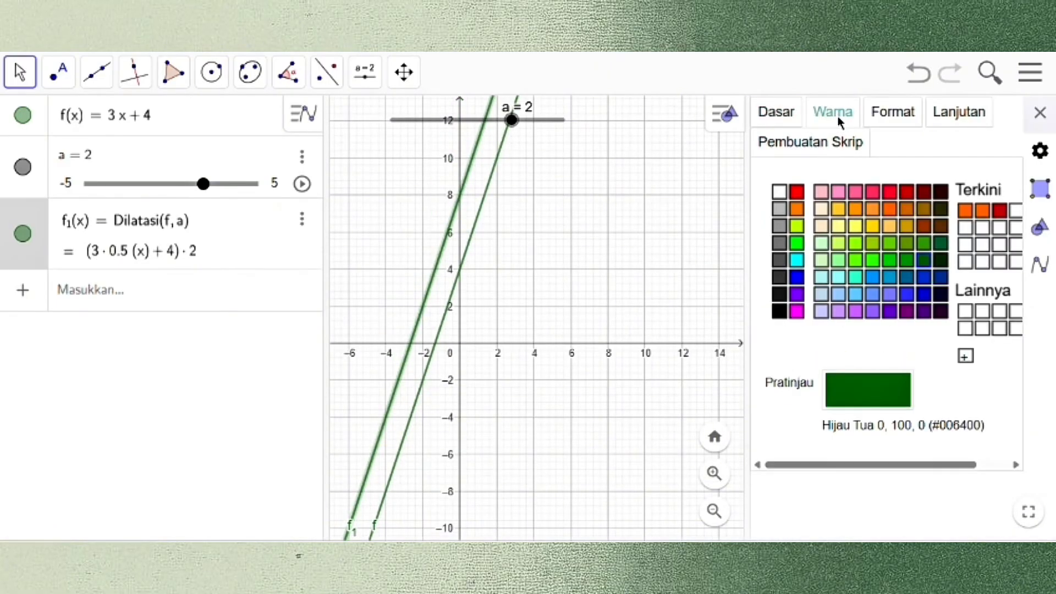
{"action": "left_click", "coordinate": [890, 210]}
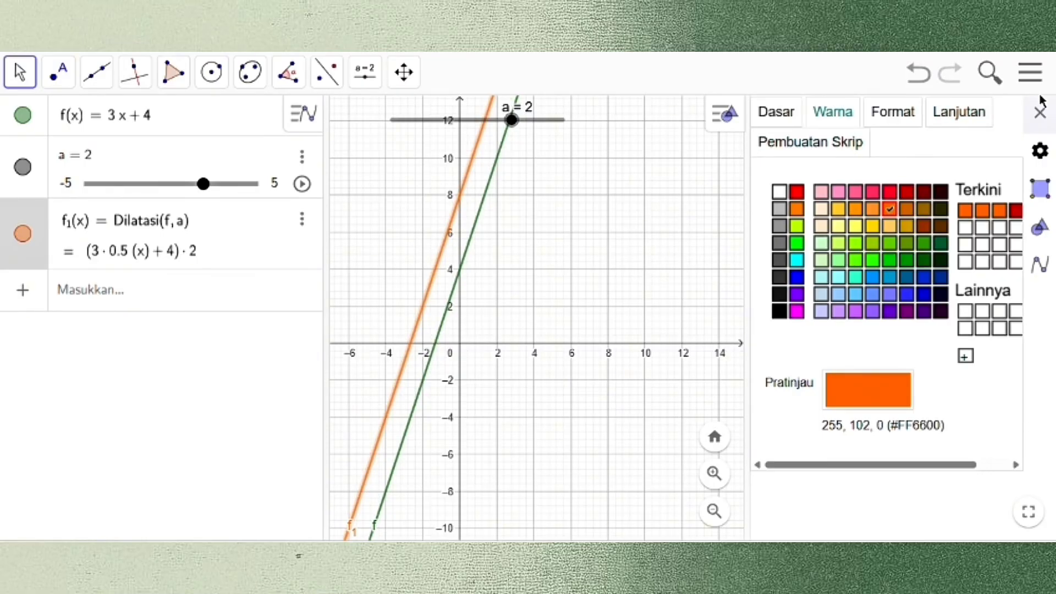
{"action": "left_click", "coordinate": [1041, 111]}
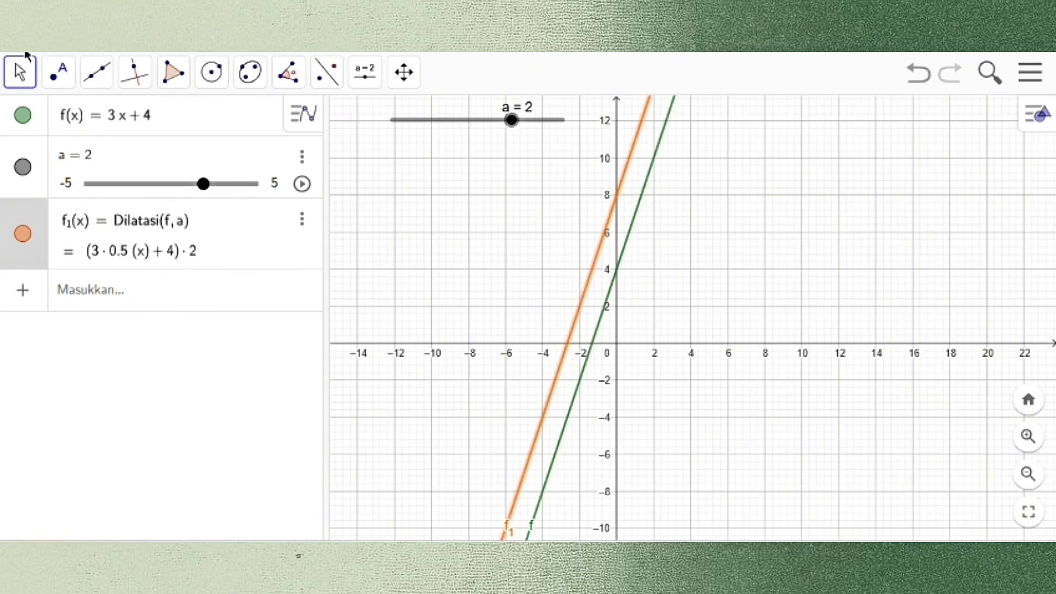
Place points where the dilated line f₁ meets the x-axis and the y-axis, and show a wider graph area
{"action": "left_click", "coordinate": [70, 83]}
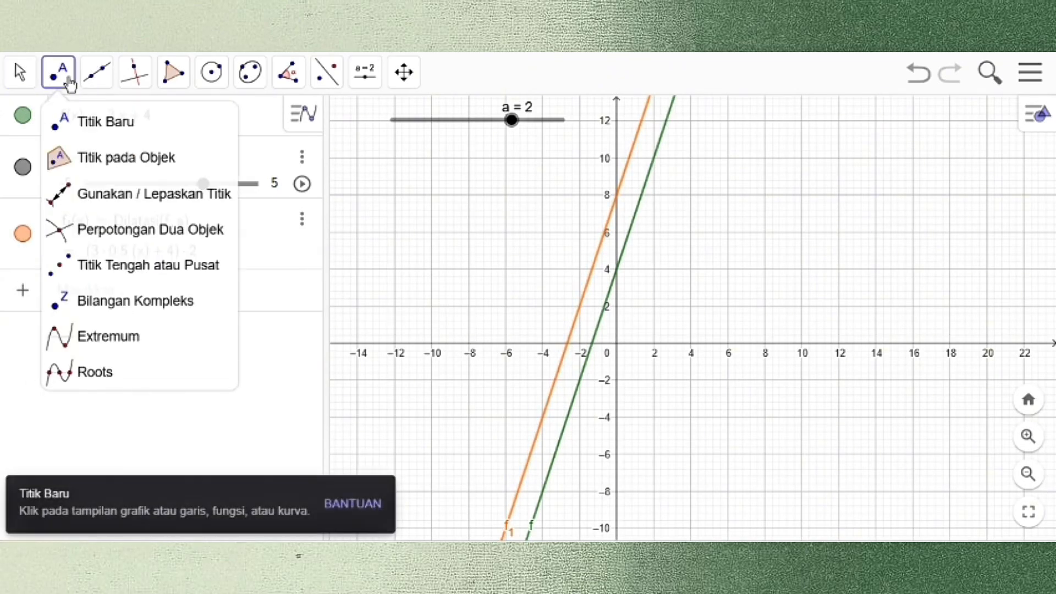
{"action": "left_click", "coordinate": [80, 122]}
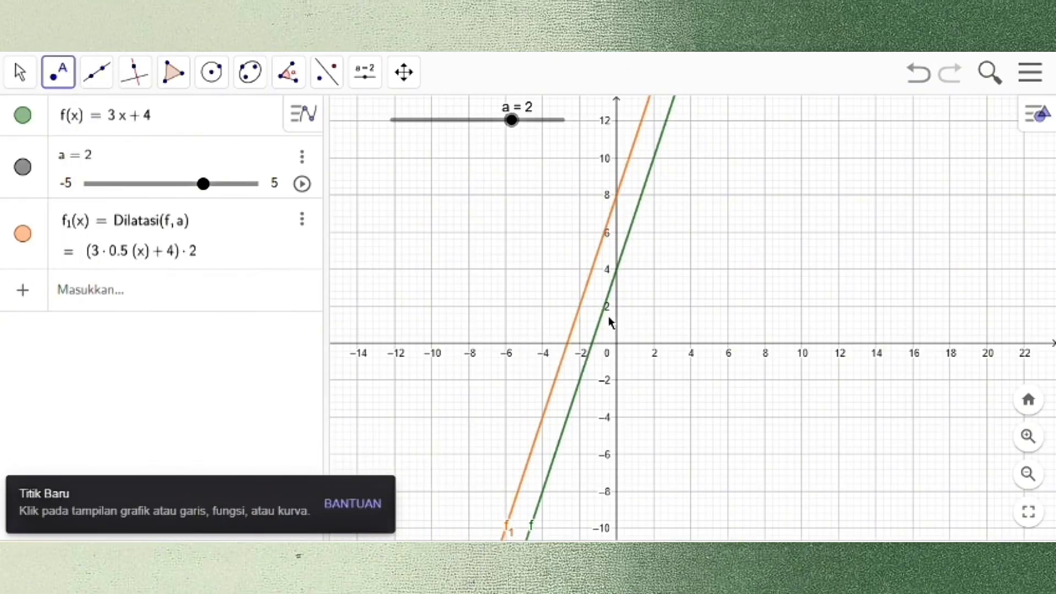
{"action": "left_click", "coordinate": [568, 344]}
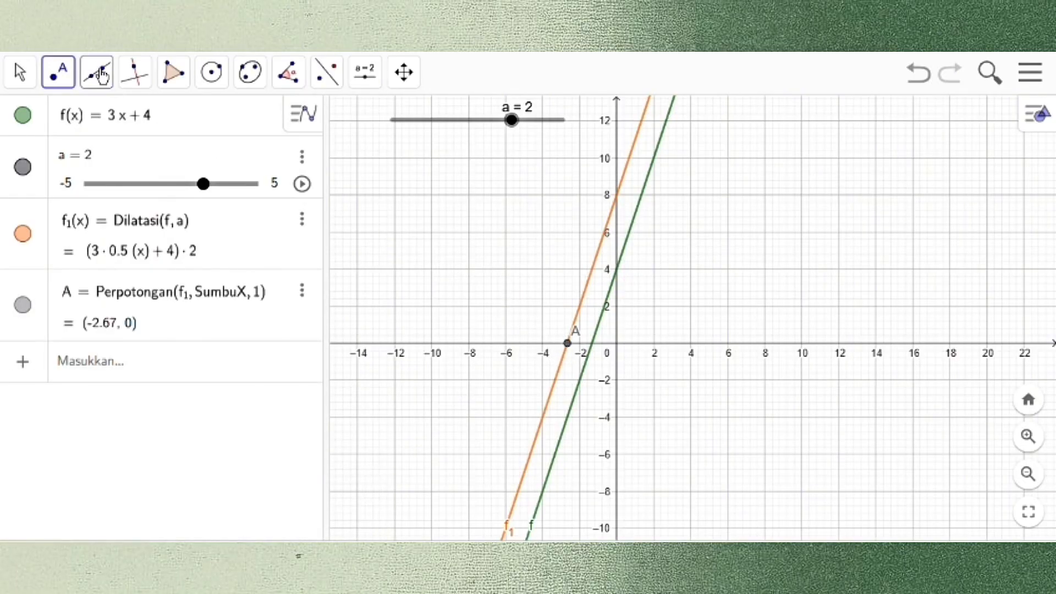
{"action": "left_click", "coordinate": [60, 72]}
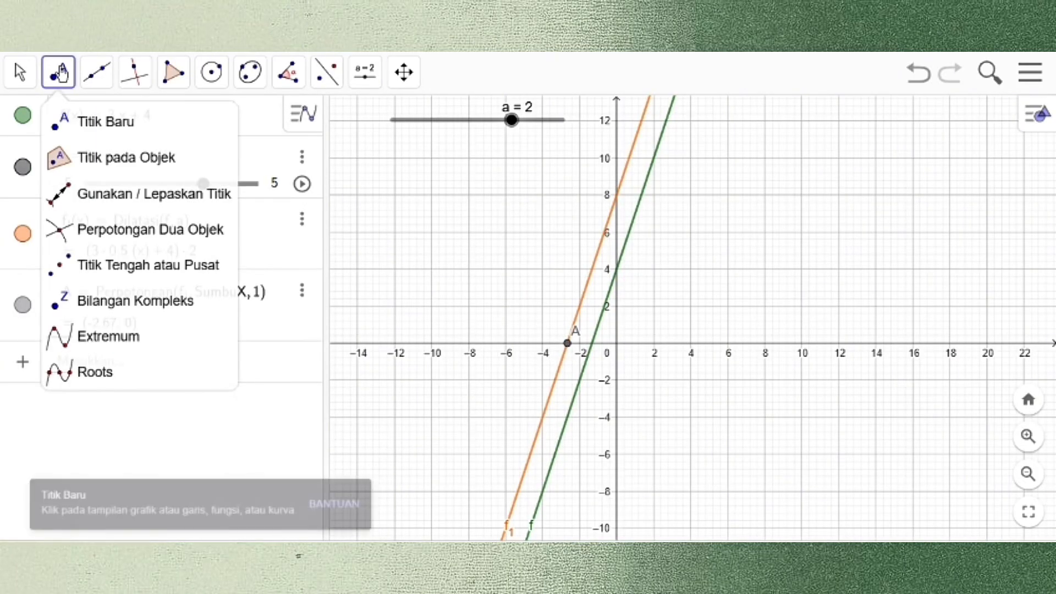
{"action": "left_click", "coordinate": [83, 130]}
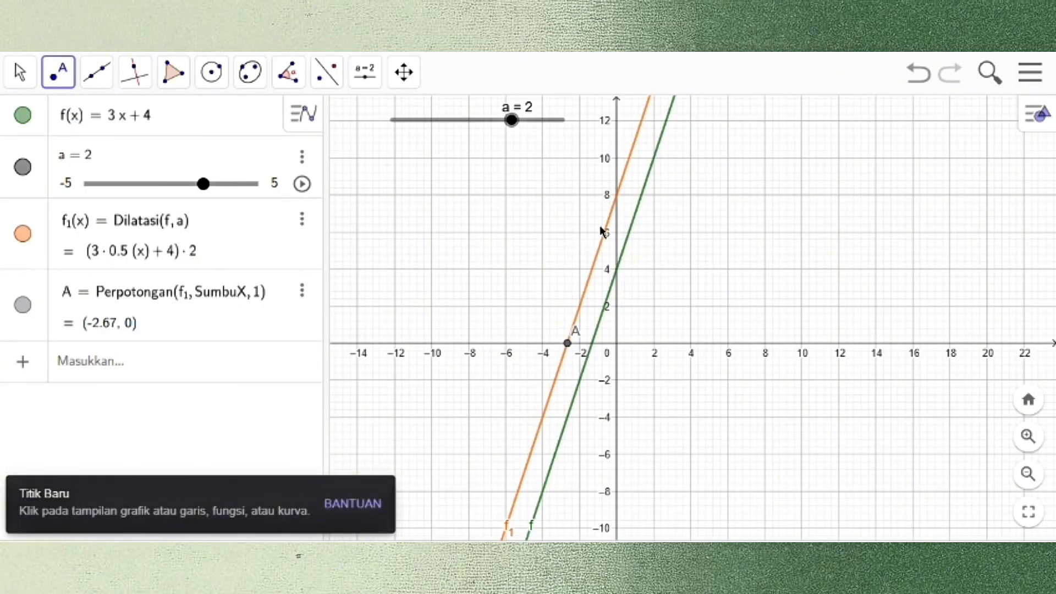
{"action": "left_click", "coordinate": [618, 197]}
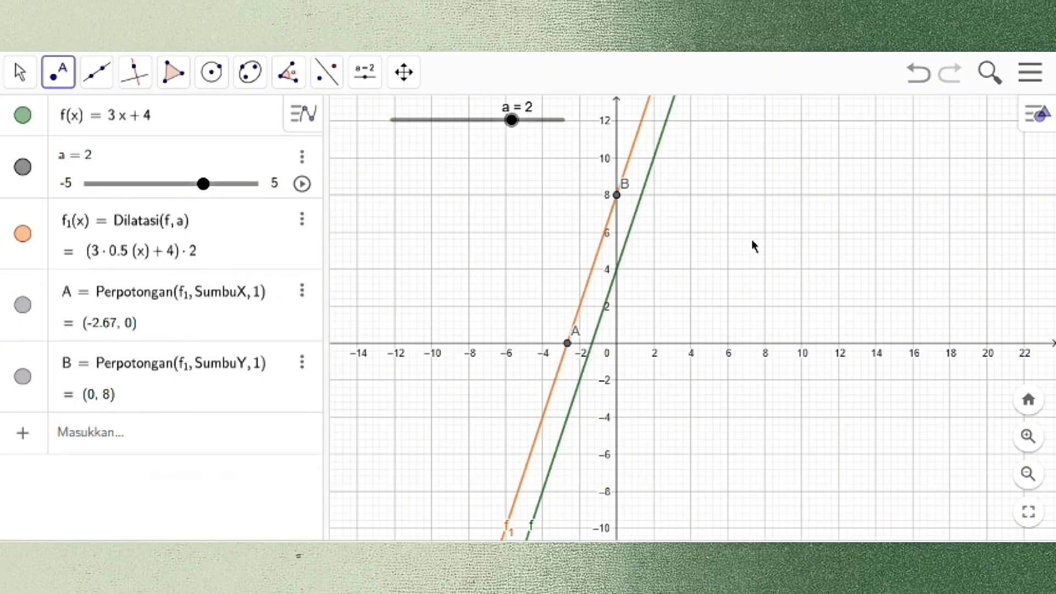
{"action": "left_click", "coordinate": [1027, 472]}
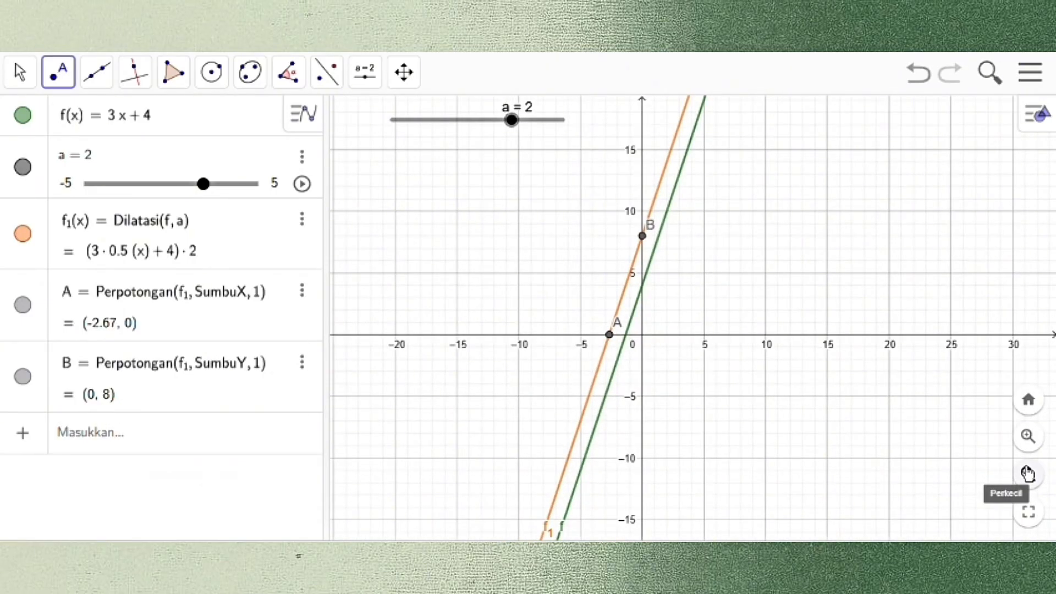
{"action": "left_click", "coordinate": [1027, 472]}
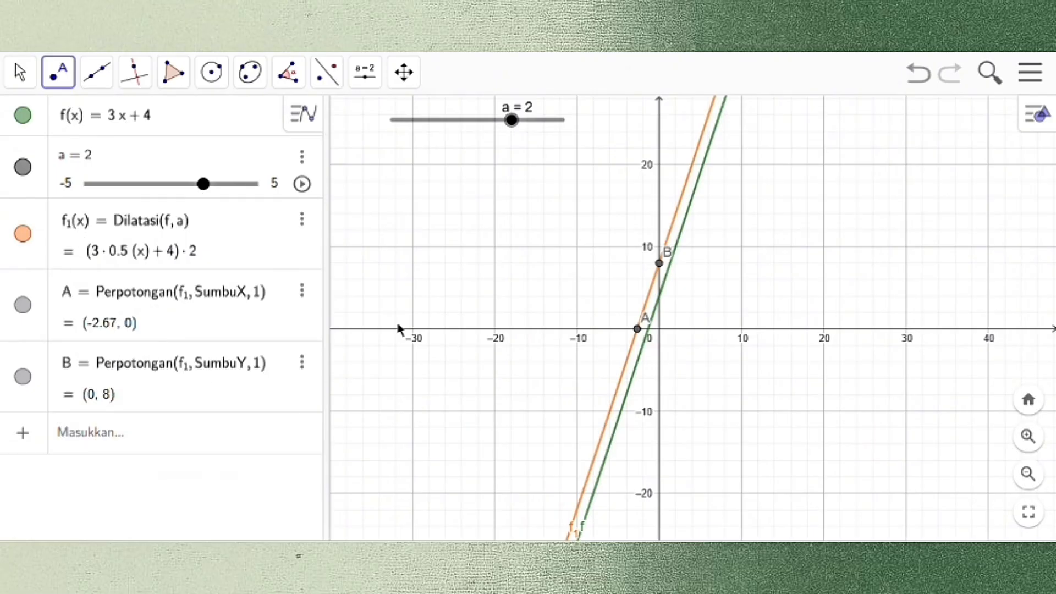
Undo the two axis intersection points and redefine the function f as f(x) = |3x + 3|
{"action": "key", "text": "ctrl+z"}
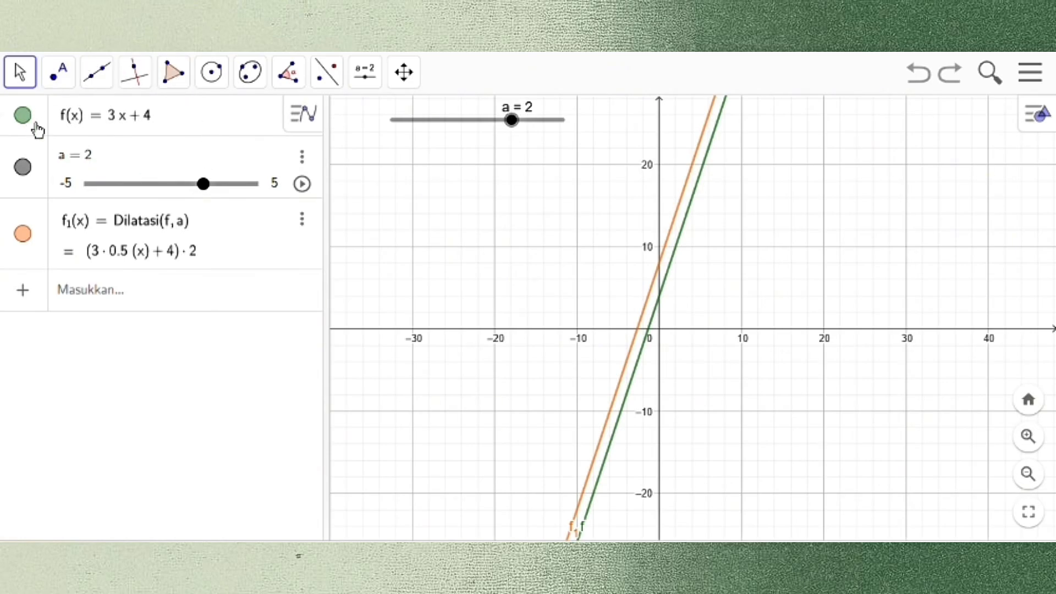
{"action": "left_click", "coordinate": [174, 115]}
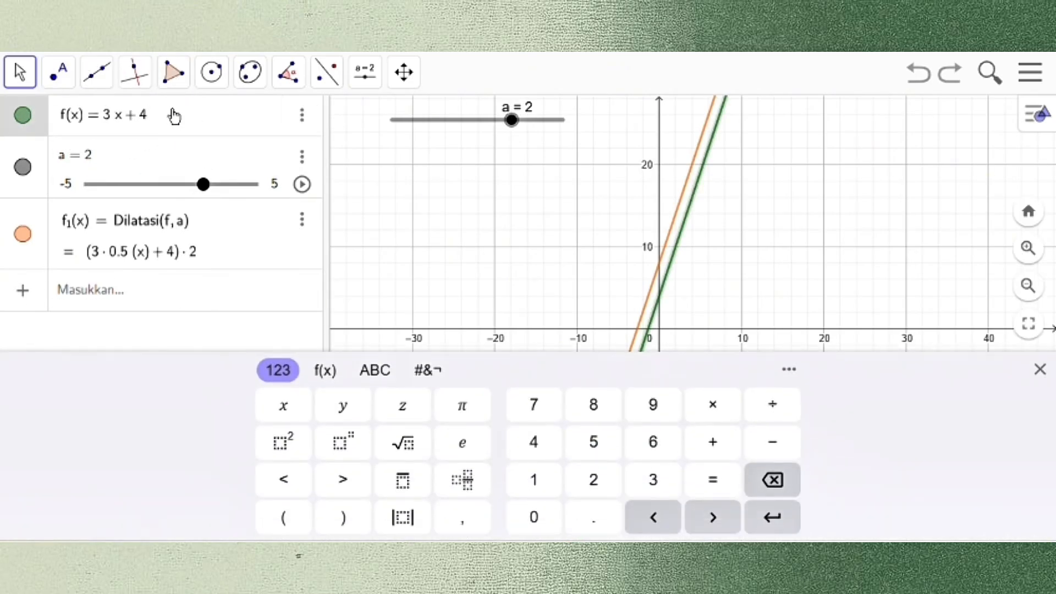
{"action": "key", "text": "BackSpace"}
{"action": "key", "text": "BackSpace"}
{"action": "key", "text": "BackSpace"}
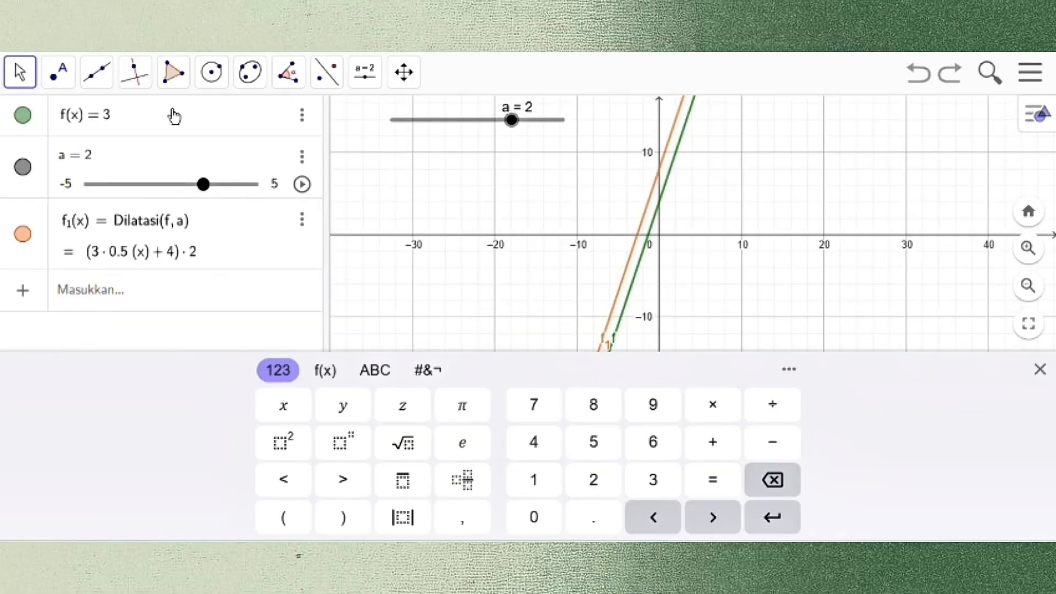
{"action": "key", "text": "BackSpace"}
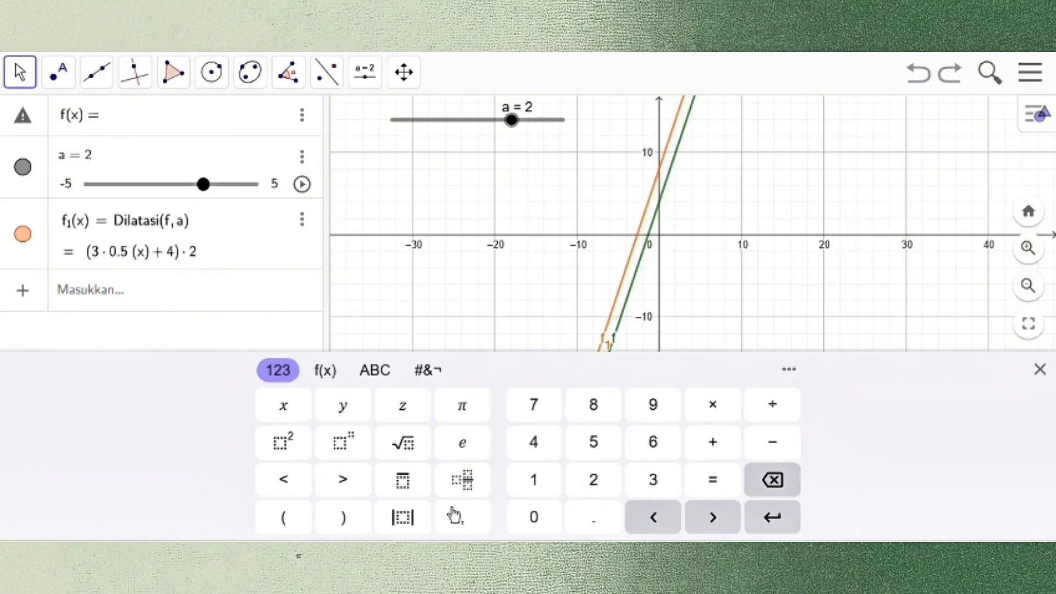
{"action": "left_click", "coordinate": [404, 518]}
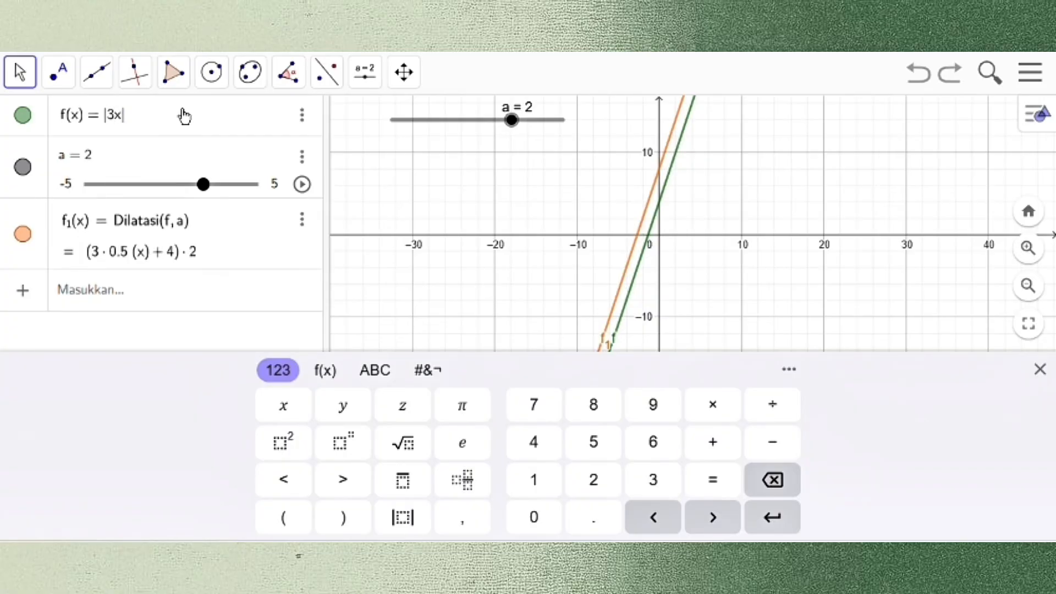
{"action": "type", "text": "3x + 3"}
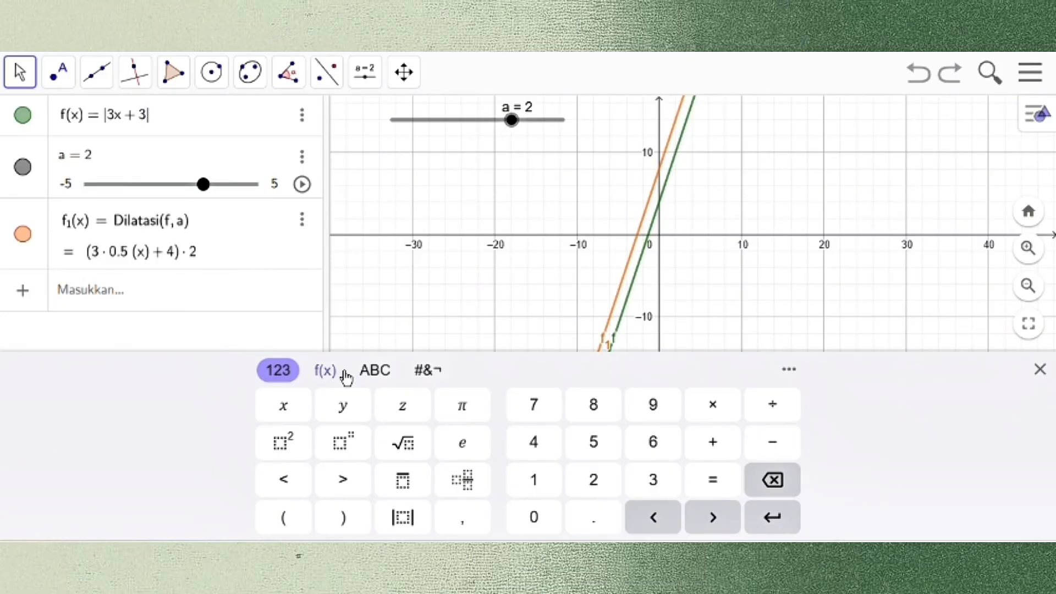
{"action": "key", "text": "Return"}
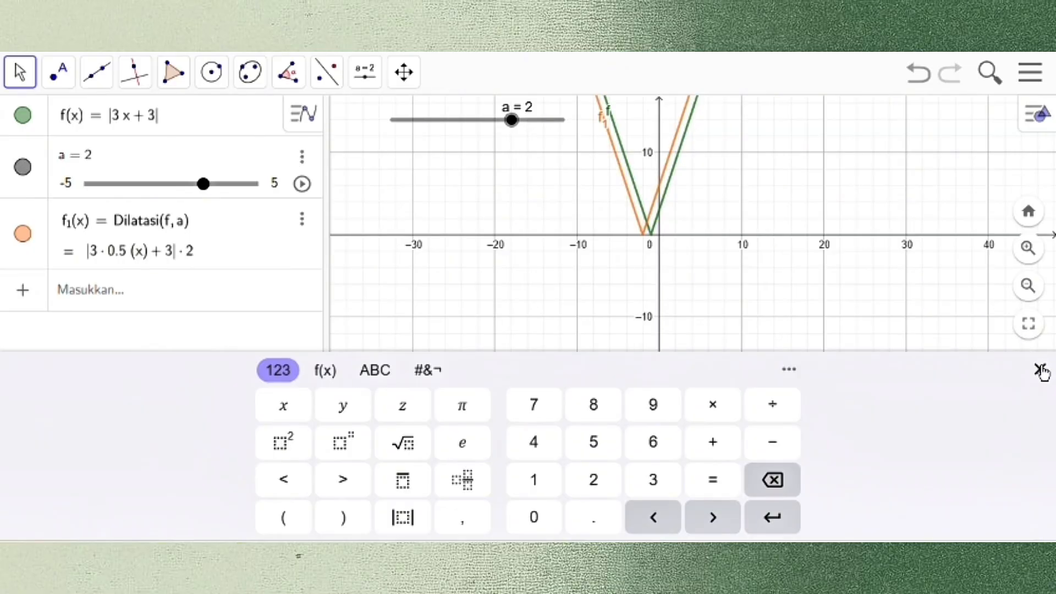
{"action": "left_click", "coordinate": [1040, 369]}
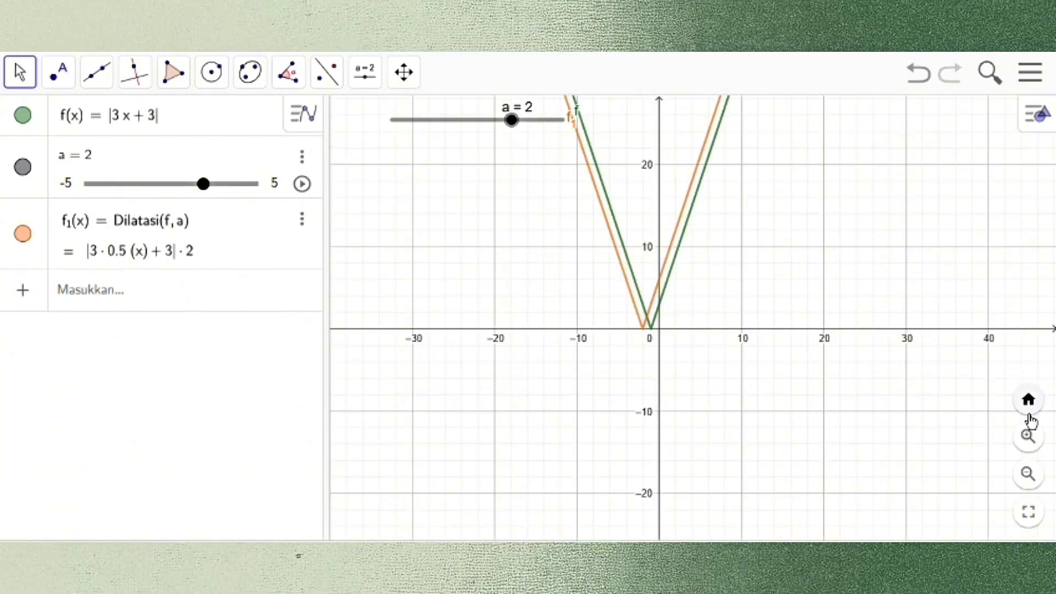
Place a point where the dilated absolute-value graph f₁ meets the y-axis
{"action": "left_click", "coordinate": [1027, 438]}
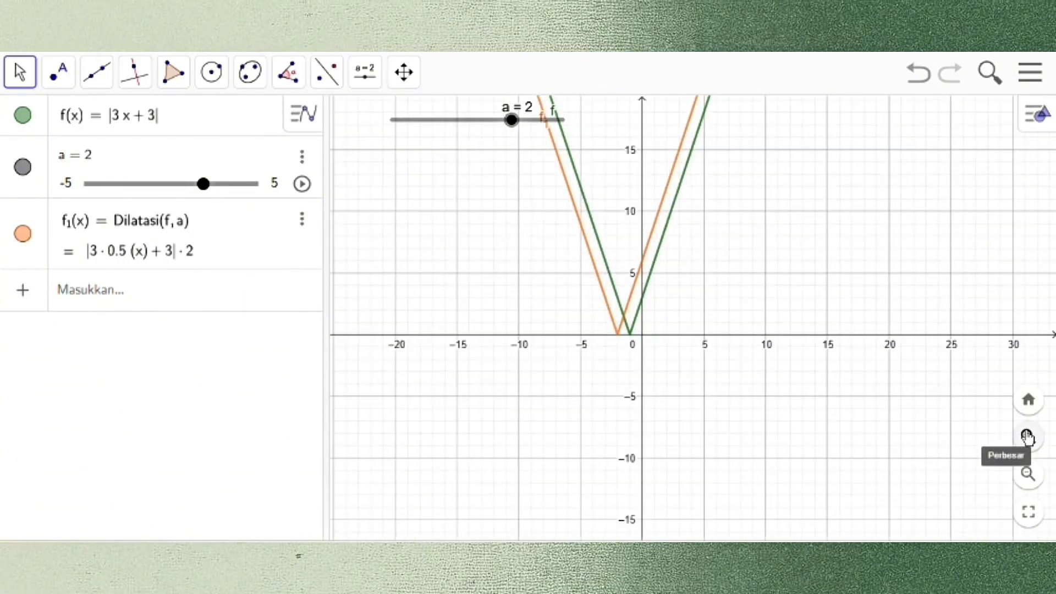
{"action": "left_click", "coordinate": [1028, 438]}
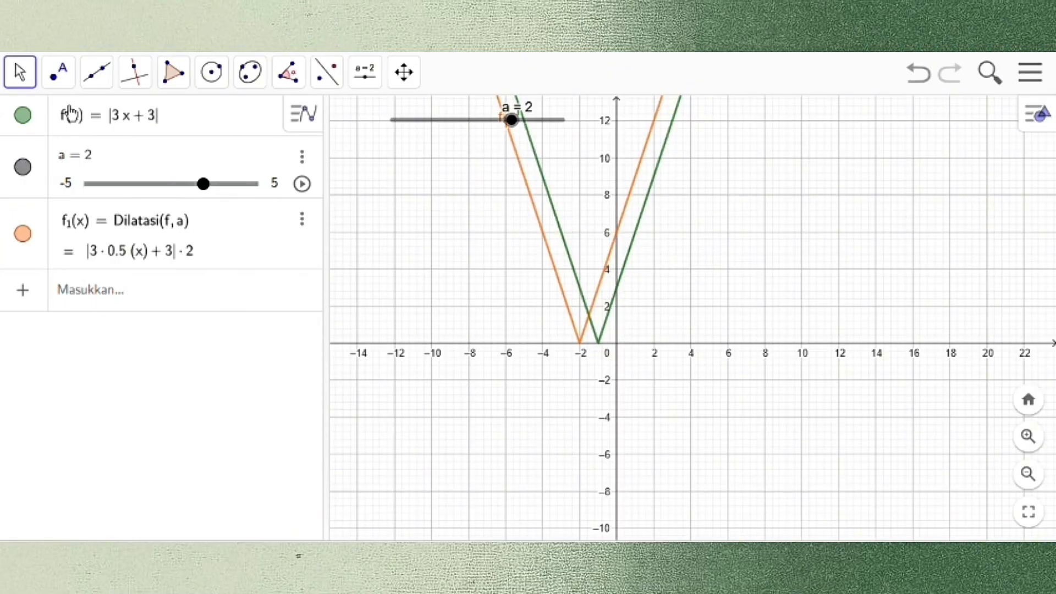
{"action": "left_click", "coordinate": [53, 73]}
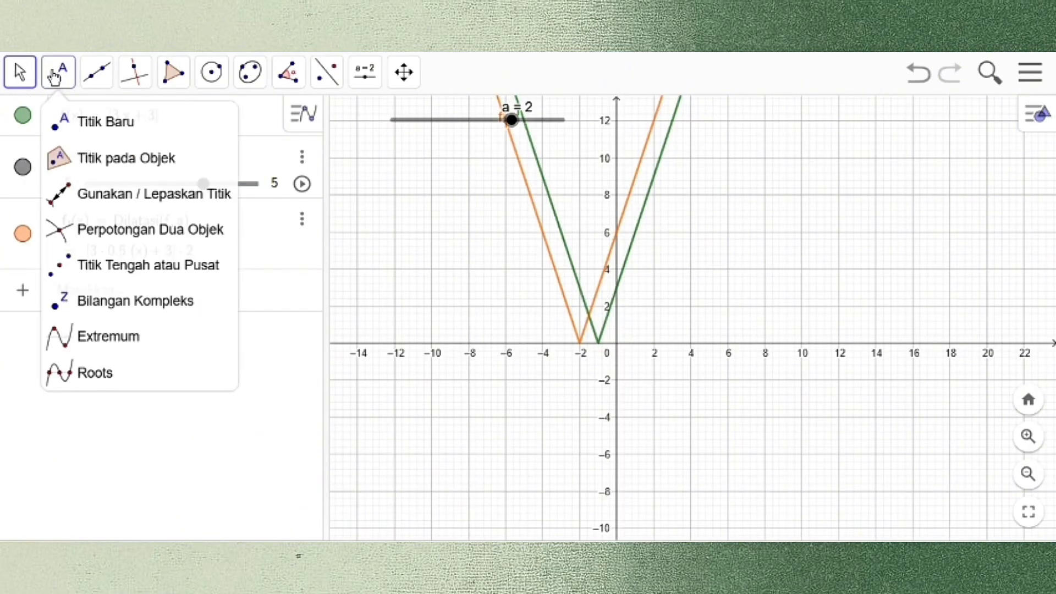
{"action": "left_click", "coordinate": [81, 124]}
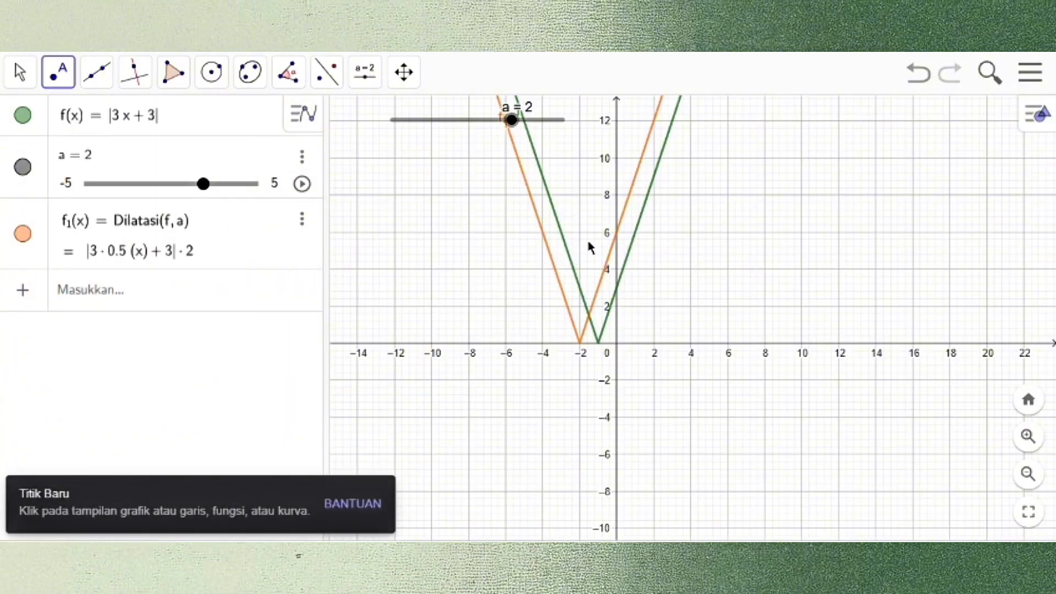
{"action": "left_click", "coordinate": [617, 233]}
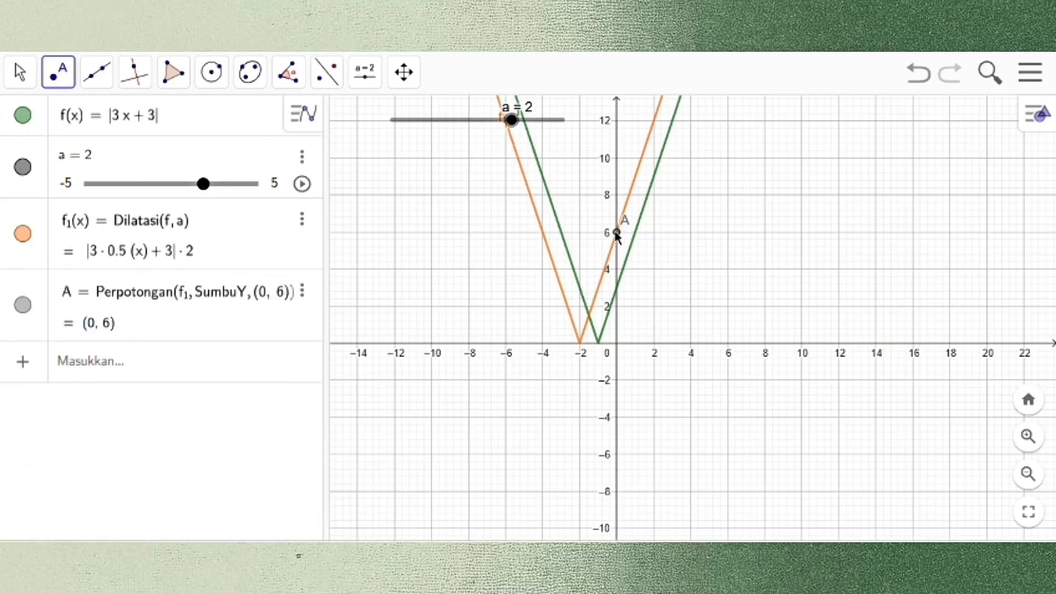
Place a point where the dilated absolute-value graph f₁ meets the x-axis
{"action": "left_click", "coordinate": [581, 346]}
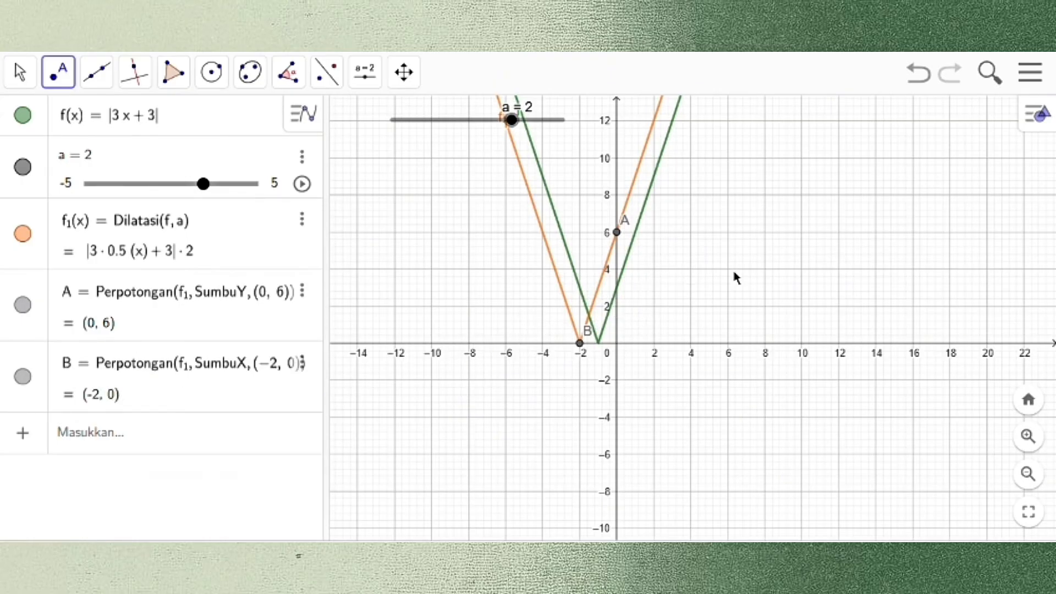
{"action": "left_click", "coordinate": [1028, 473]}
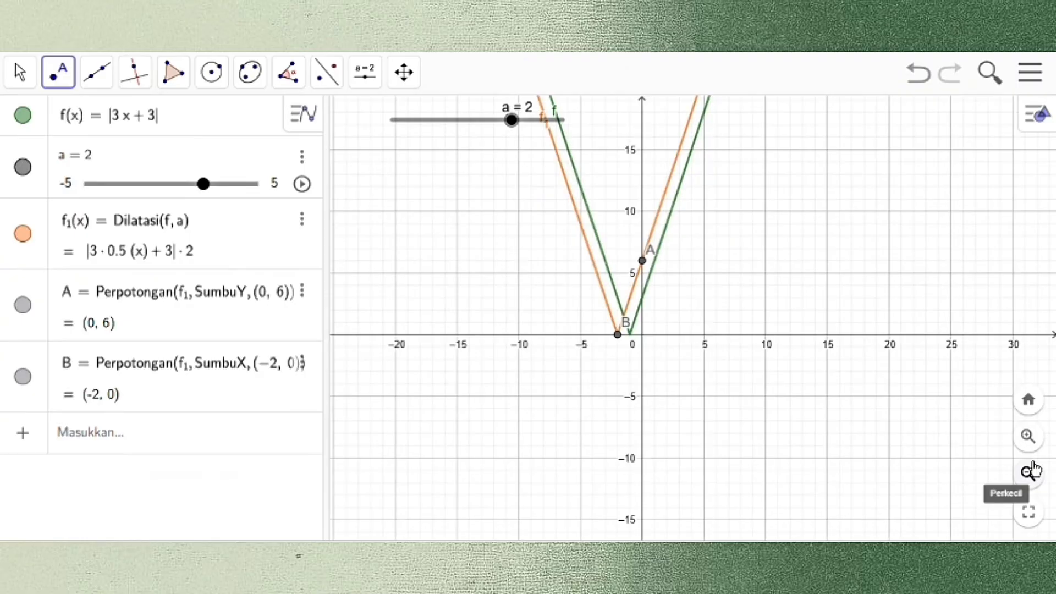
{"action": "left_click", "coordinate": [1028, 436]}
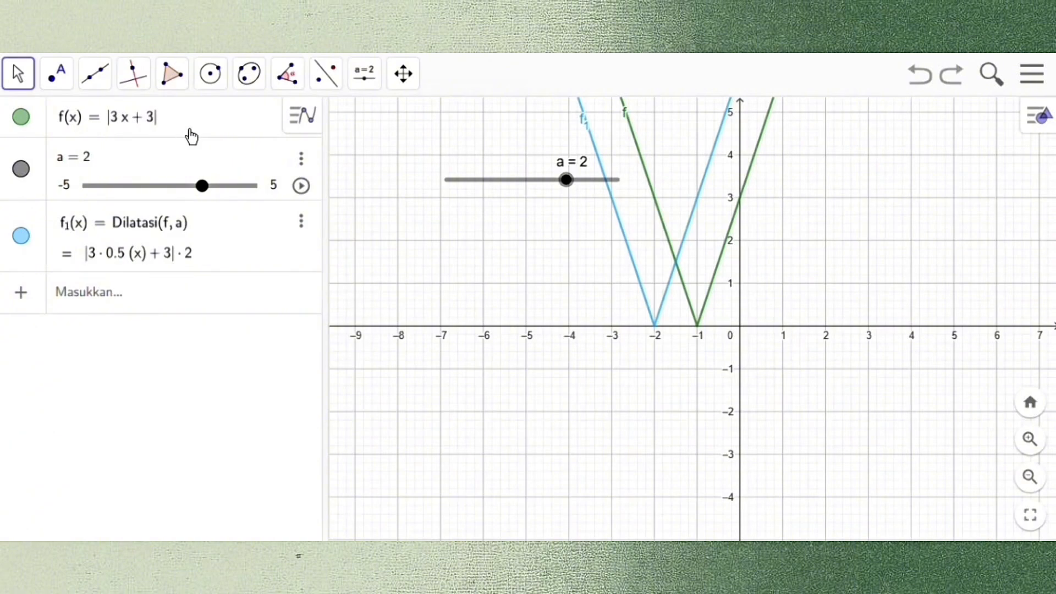
Redefine the function f as f(x) = x² + 2x − 4
{"action": "left_click", "coordinate": [186, 124]}
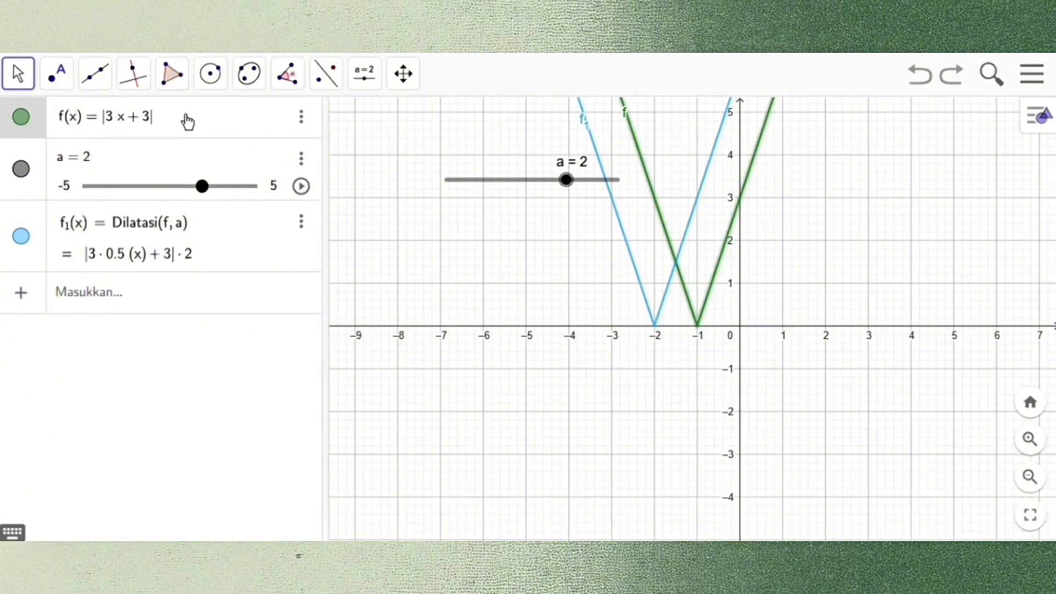
{"action": "key", "text": "BackSpace"}
{"action": "key", "text": "BackSpace"}
{"action": "key", "text": "BackSpace"}
{"action": "key", "text": "BackSpace"}
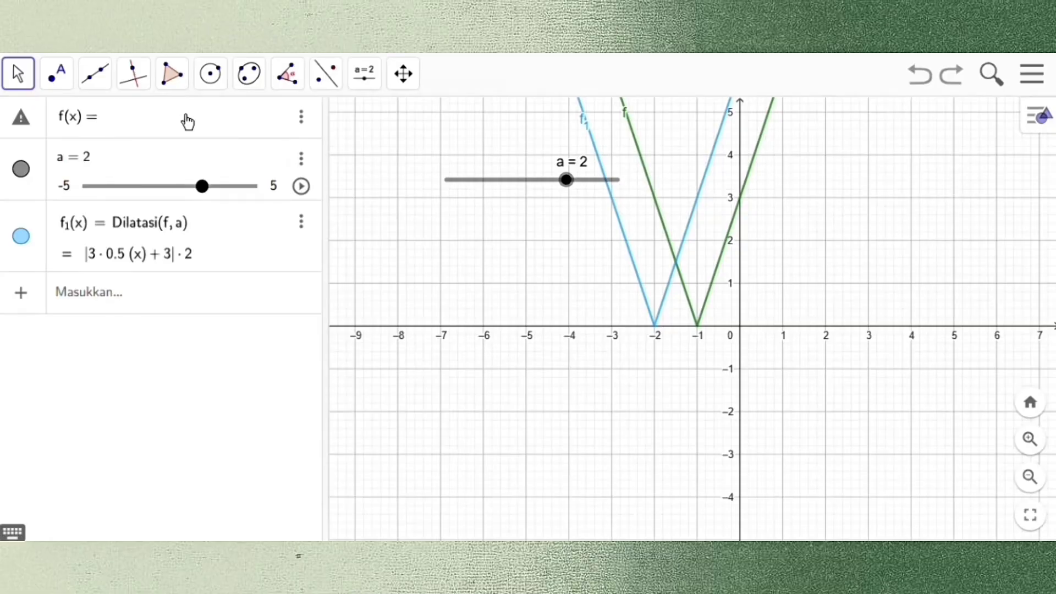
{"action": "type", "text": "x^2"}
{"action": "key", "text": "Right"}
{"action": "type", "text": "+2x-4"}
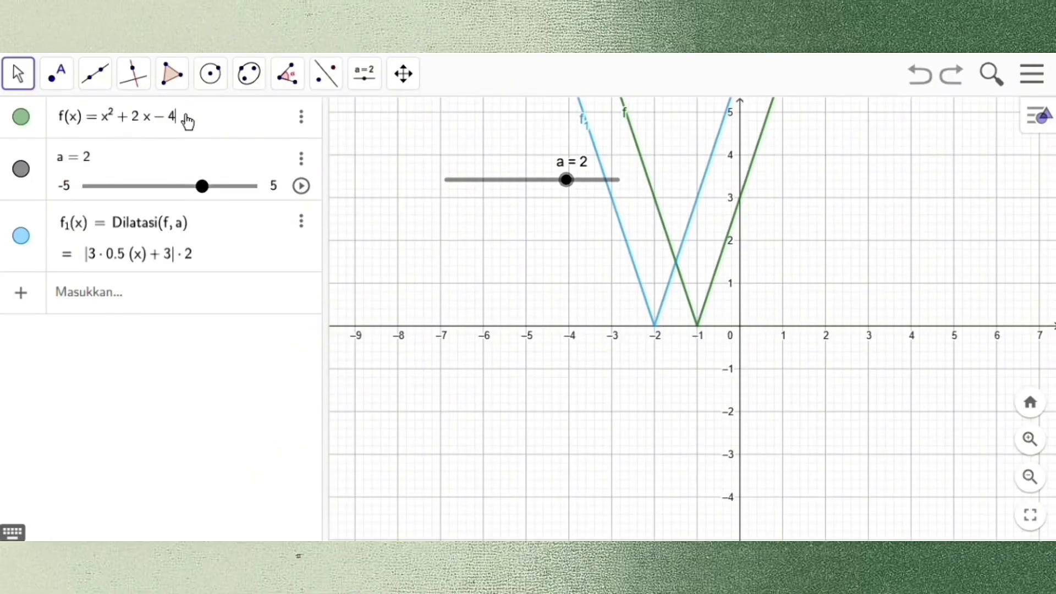
{"action": "key", "text": "Return"}
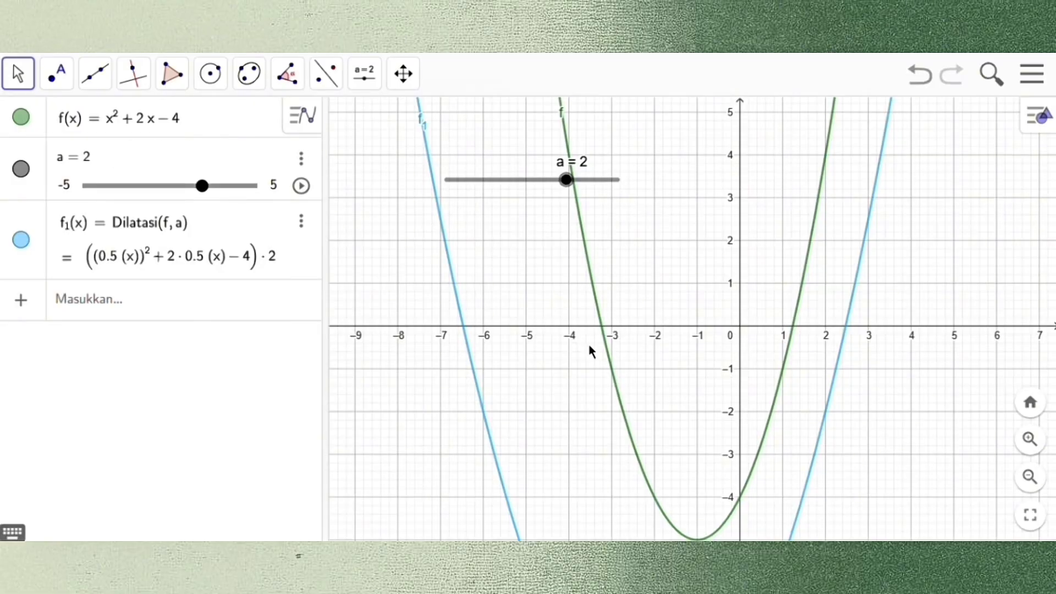
Place points at both intersections of the dilated parabola f₁ with the x-axis
{"action": "left_click_drag", "start_coordinate": [575, 385], "coordinate": [538, 188]}
{"action": "left_click_drag", "start_coordinate": [655, 335], "coordinate": [669, 532]}
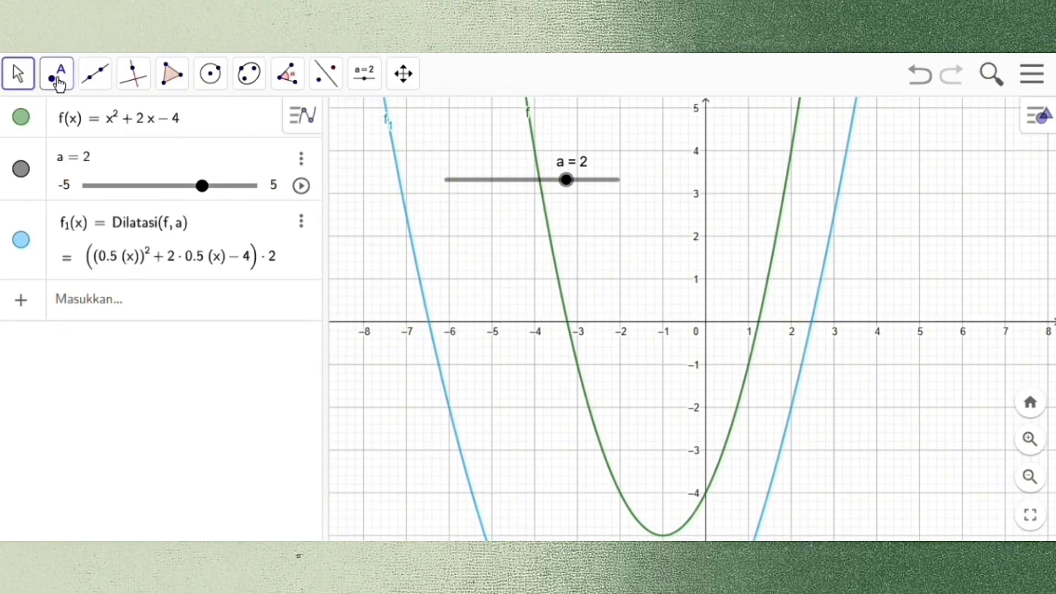
{"action": "left_click", "coordinate": [57, 83]}
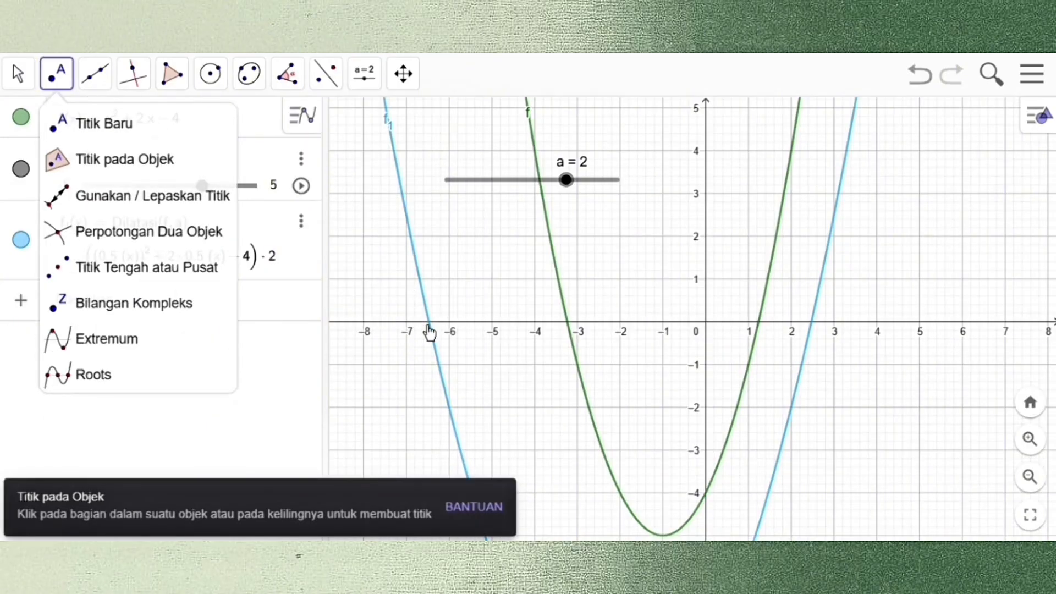
{"action": "left_click", "coordinate": [430, 322]}
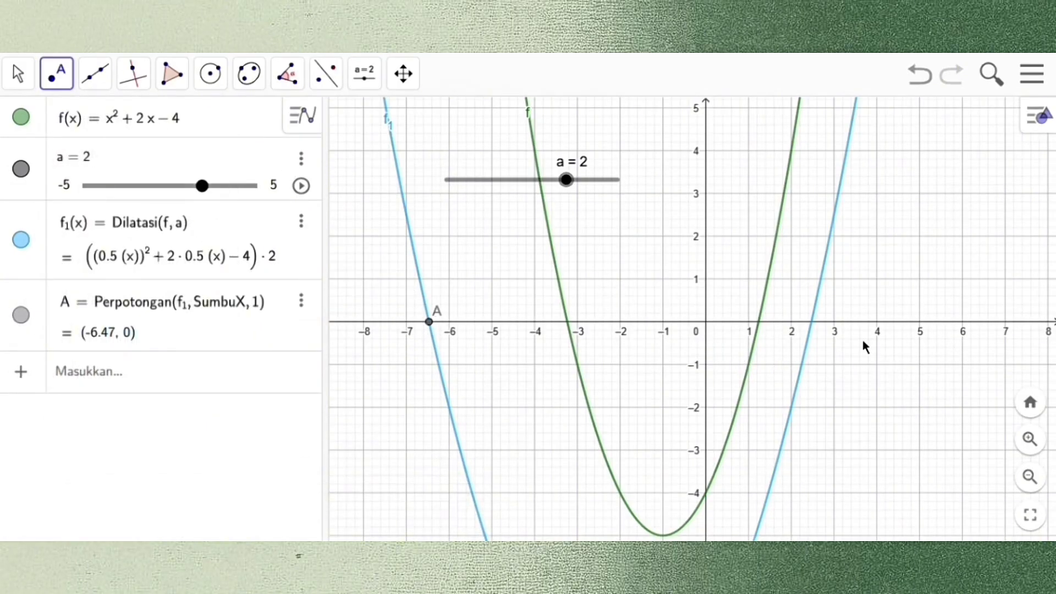
{"action": "left_click", "coordinate": [813, 322]}
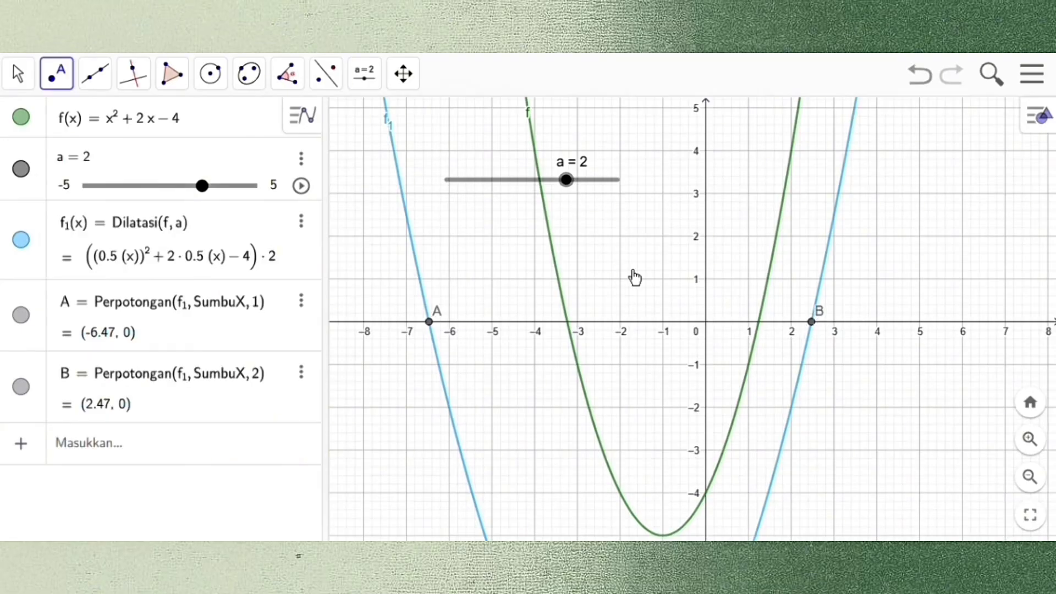
Place a point where the dilated parabola f₁ meets the y-axis, at (0, -8)
{"action": "left_click", "coordinate": [31, 81]}
{"action": "left_click_drag", "start_coordinate": [461, 361], "coordinate": [452, 105]}
{"action": "left_click", "coordinate": [58, 77]}
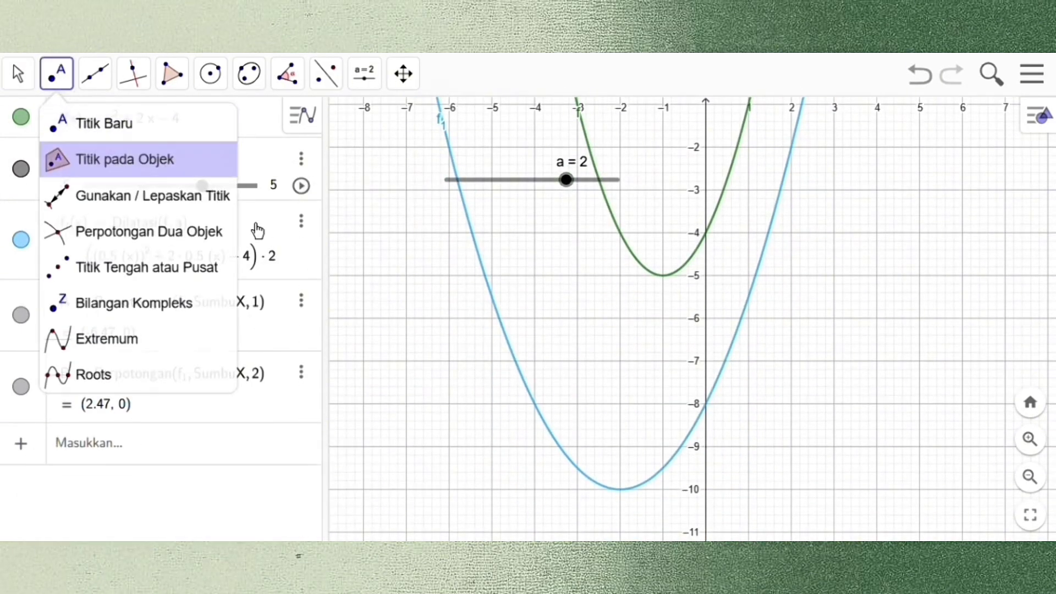
{"action": "left_click", "coordinate": [704, 406]}
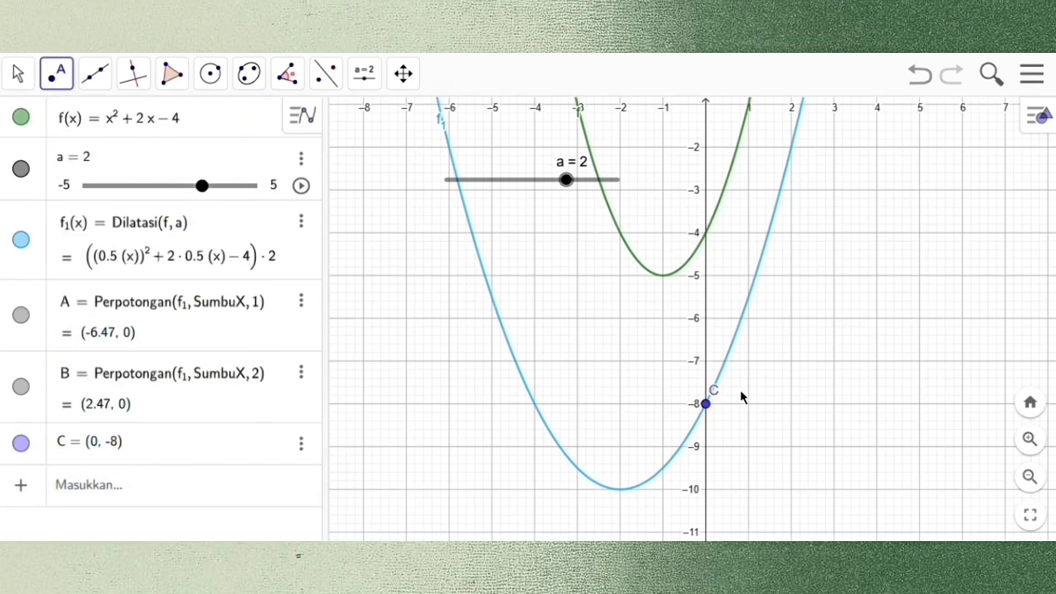